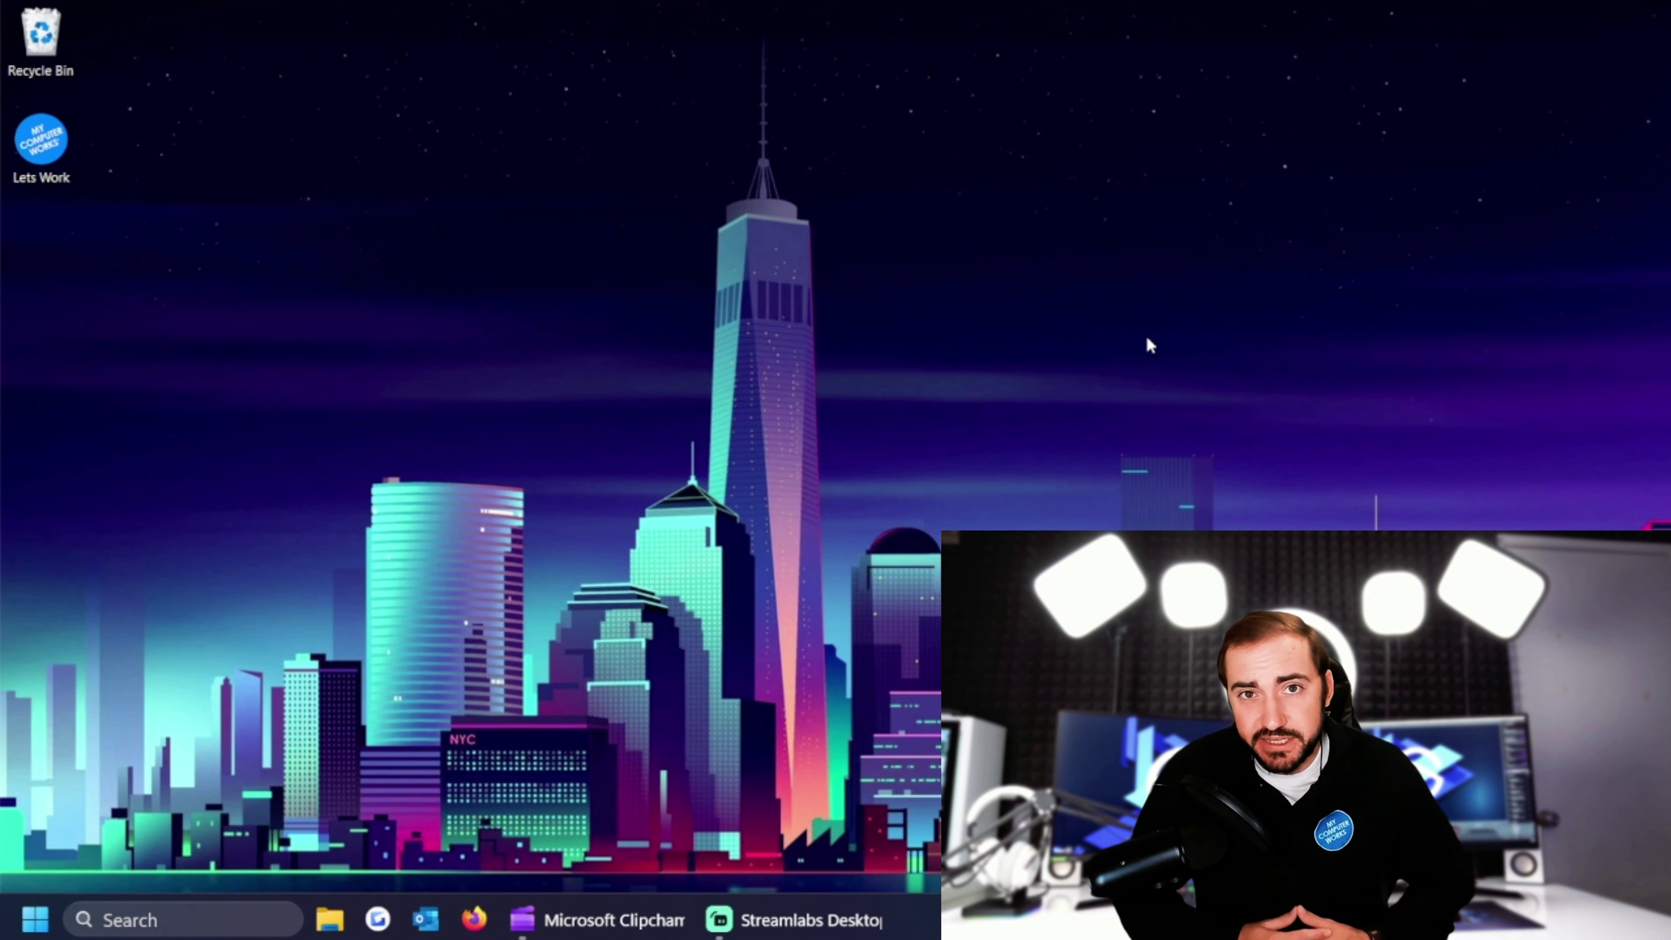
Step: Open Task Manager with Ctrl+Shift+Esc, then close it and reopen it from the Start right-click menu
key(ctrl+shift+Escape)
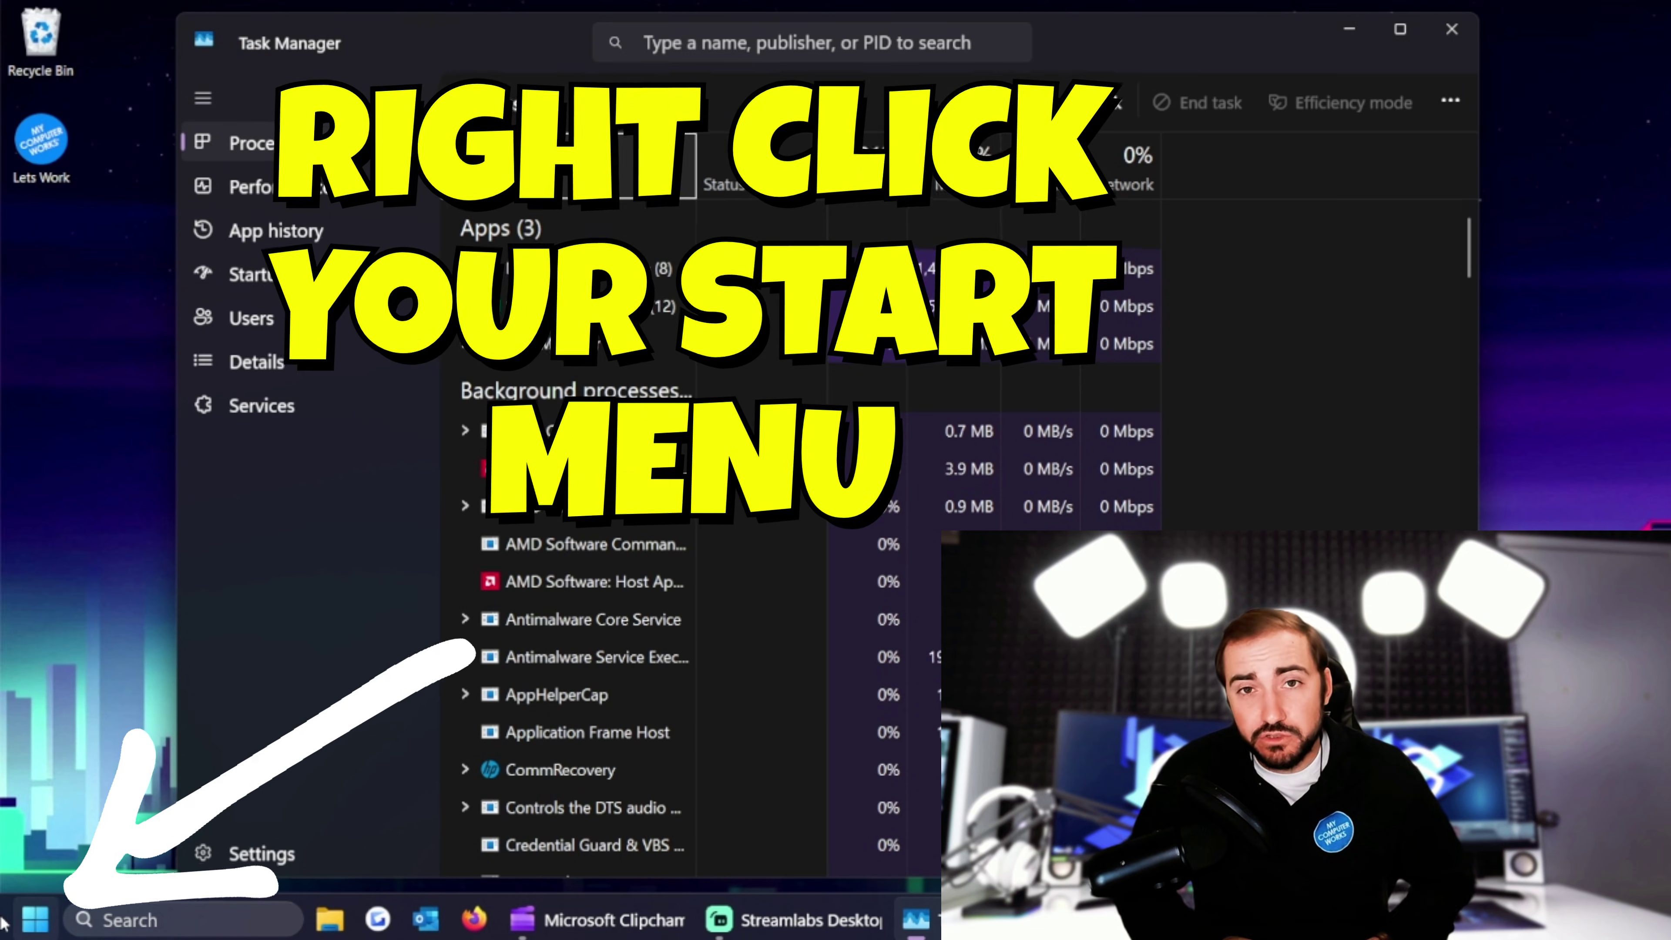
right_click(33, 920)
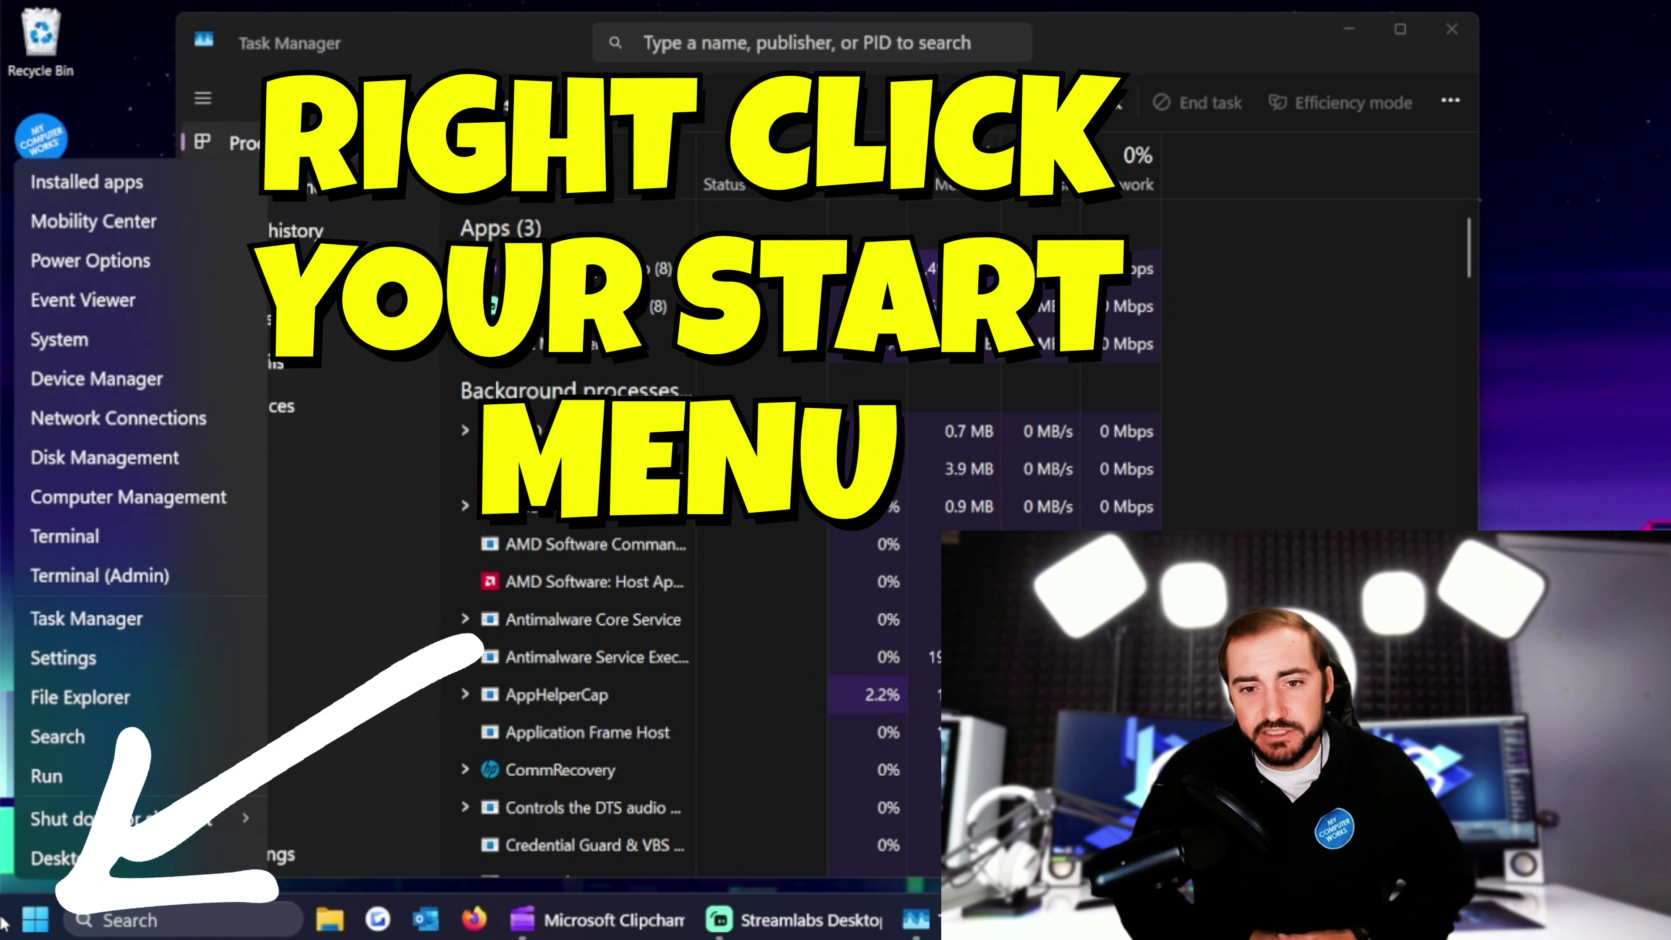
click(187, 630)
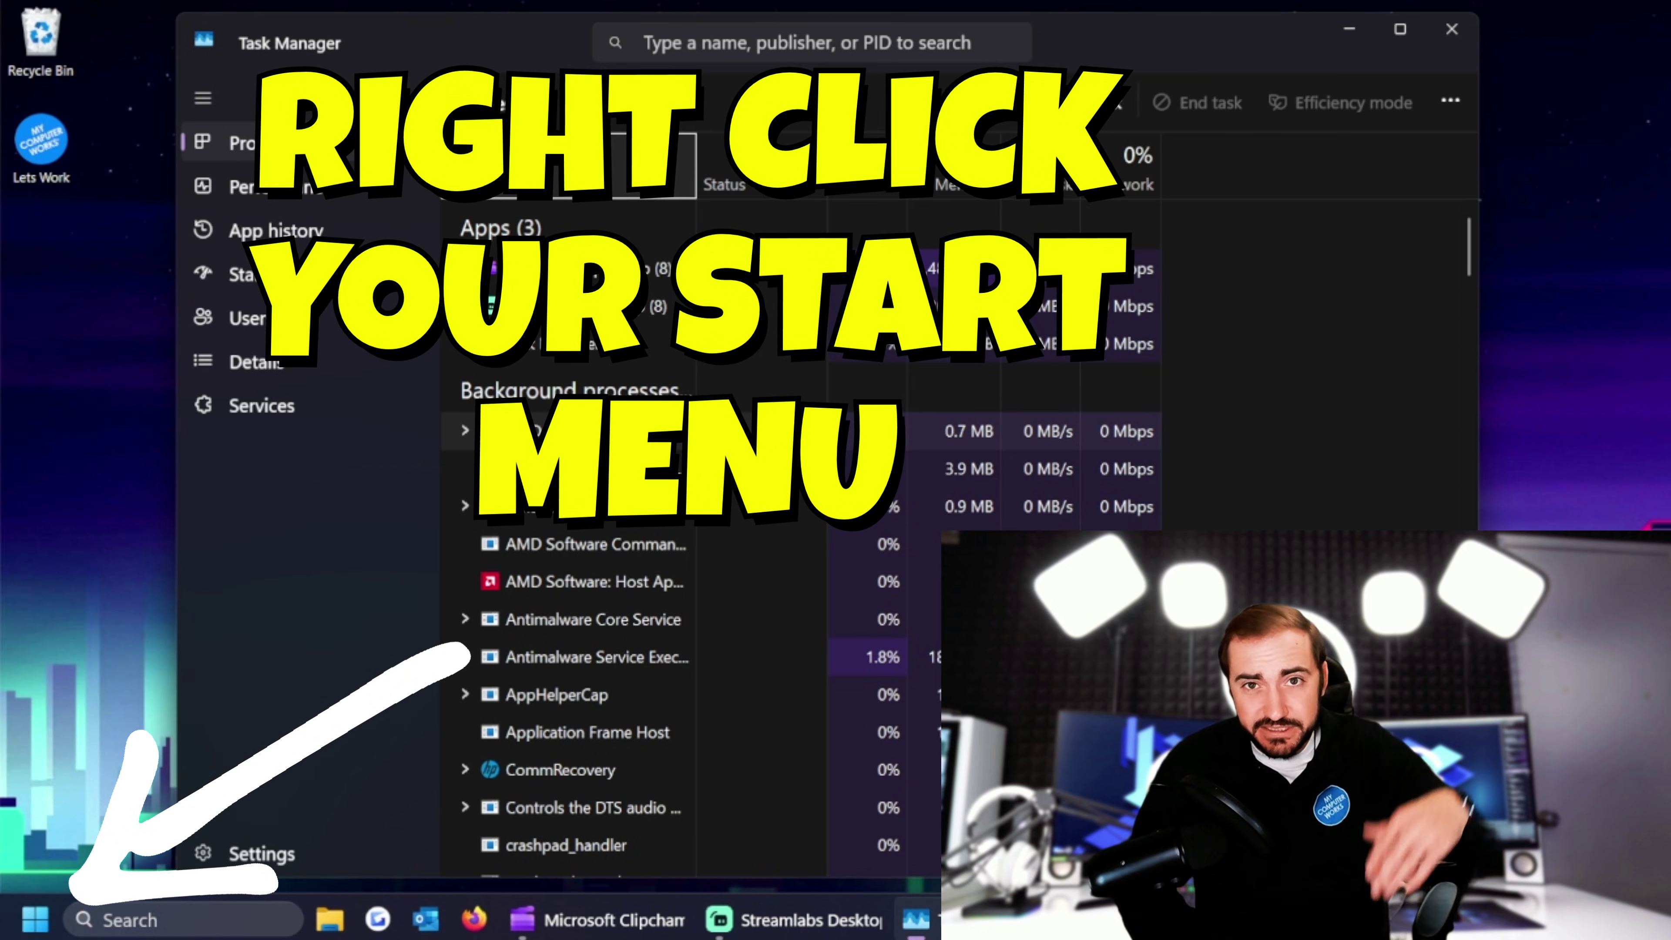
click(1451, 28)
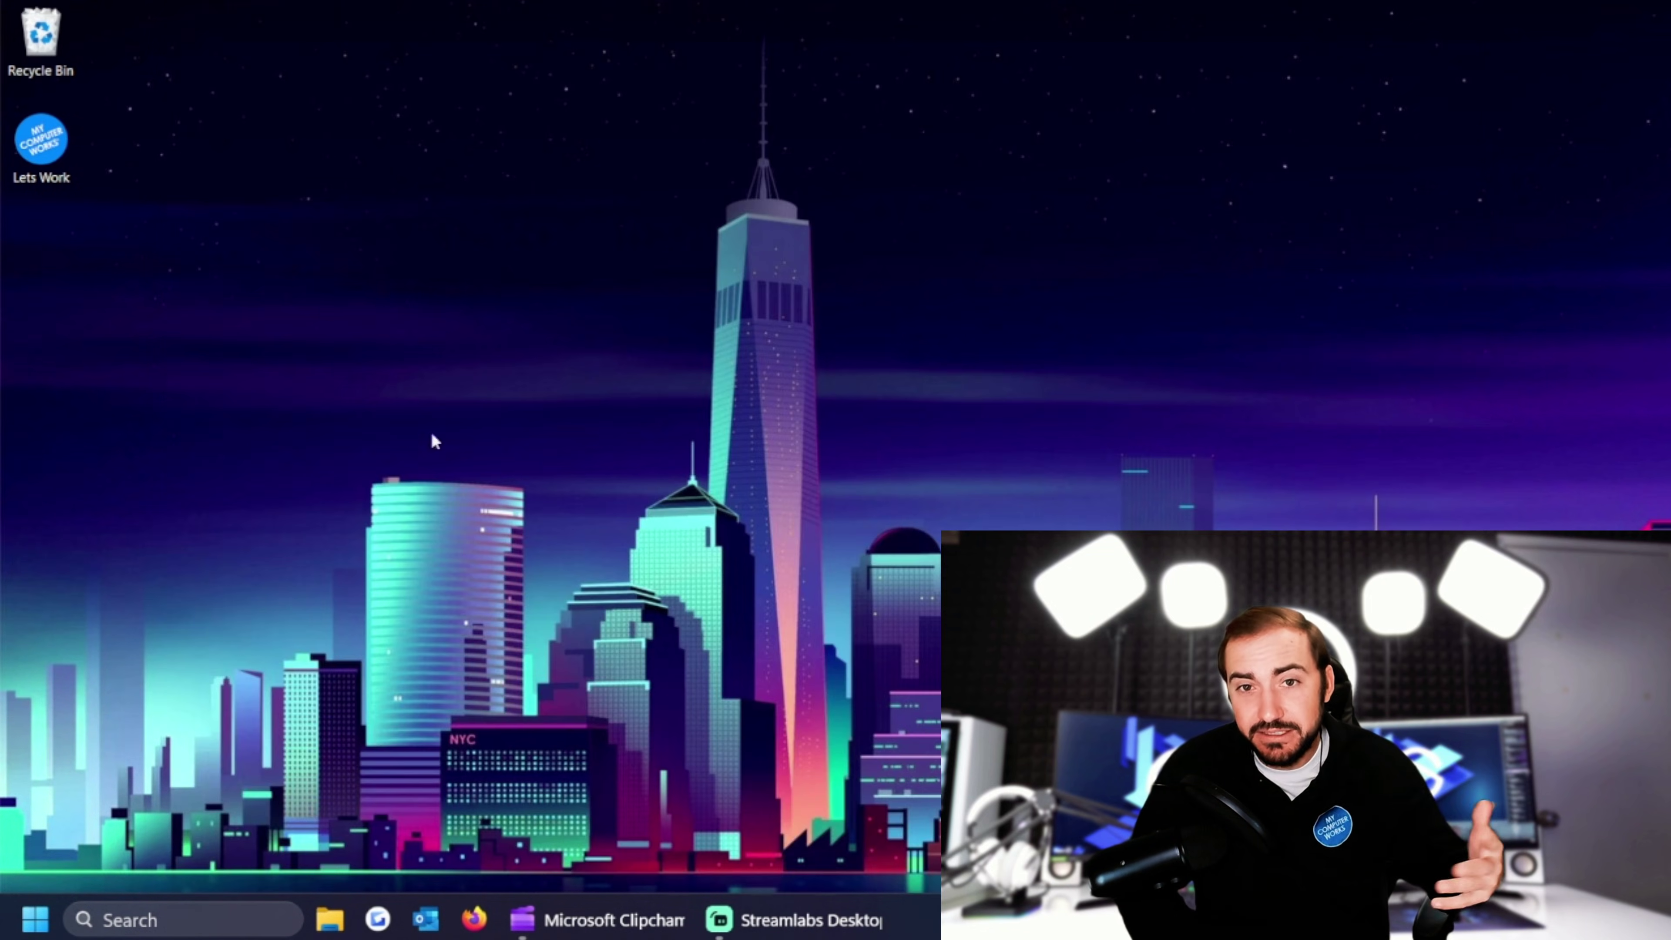
right_click(34, 919)
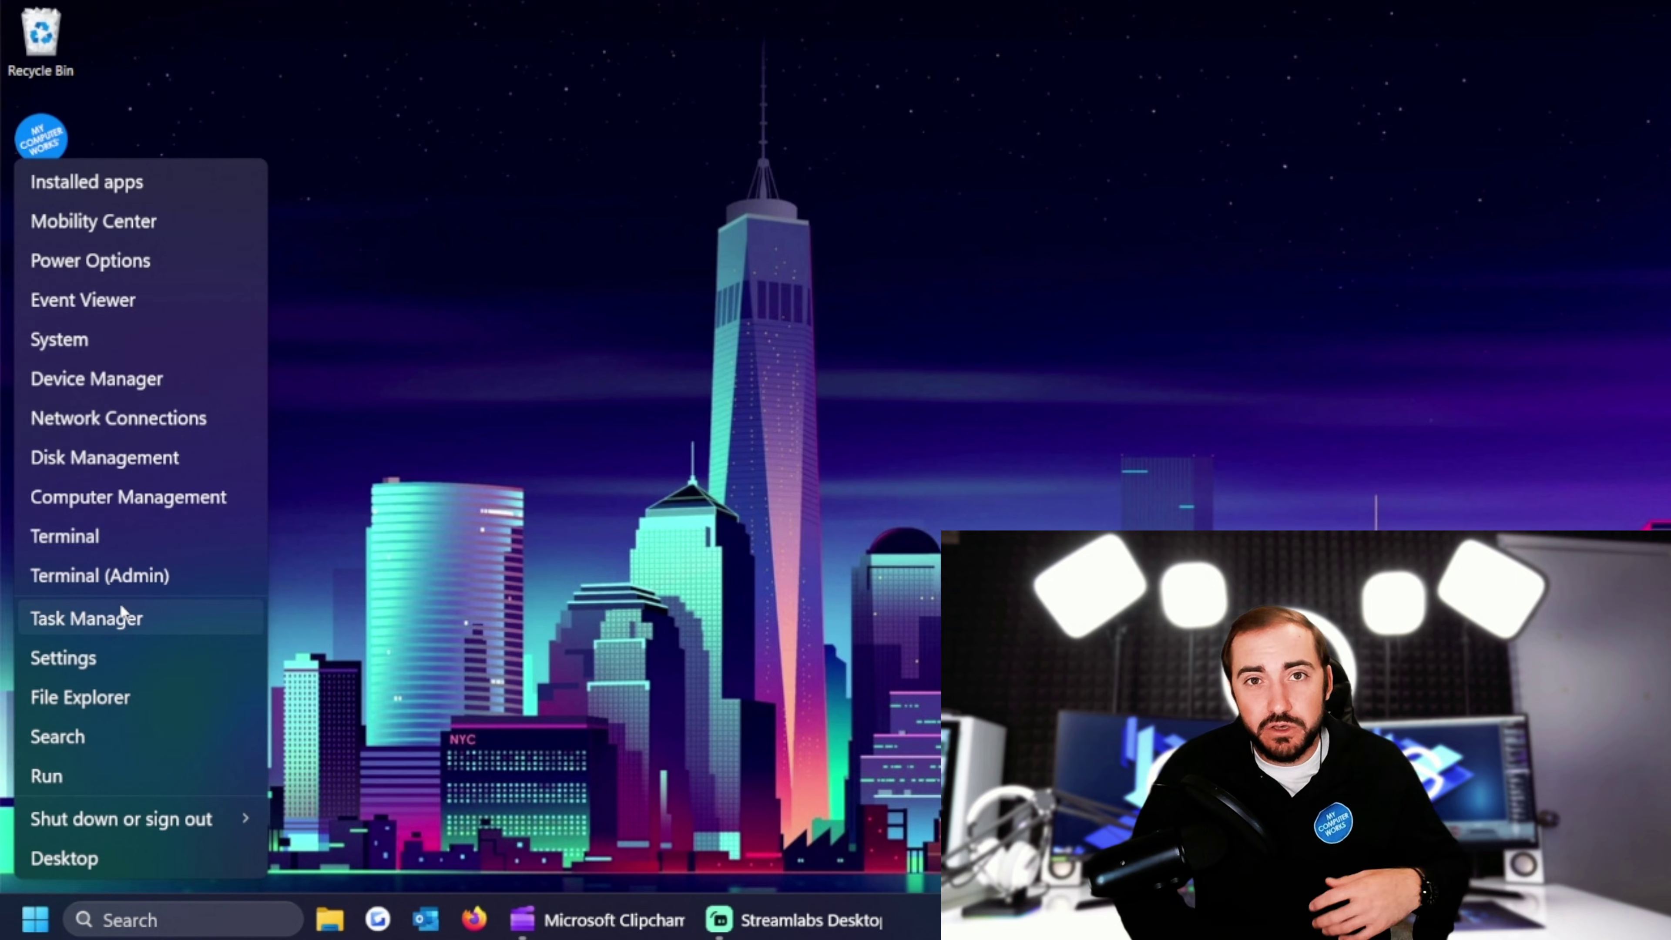
click(363, 621)
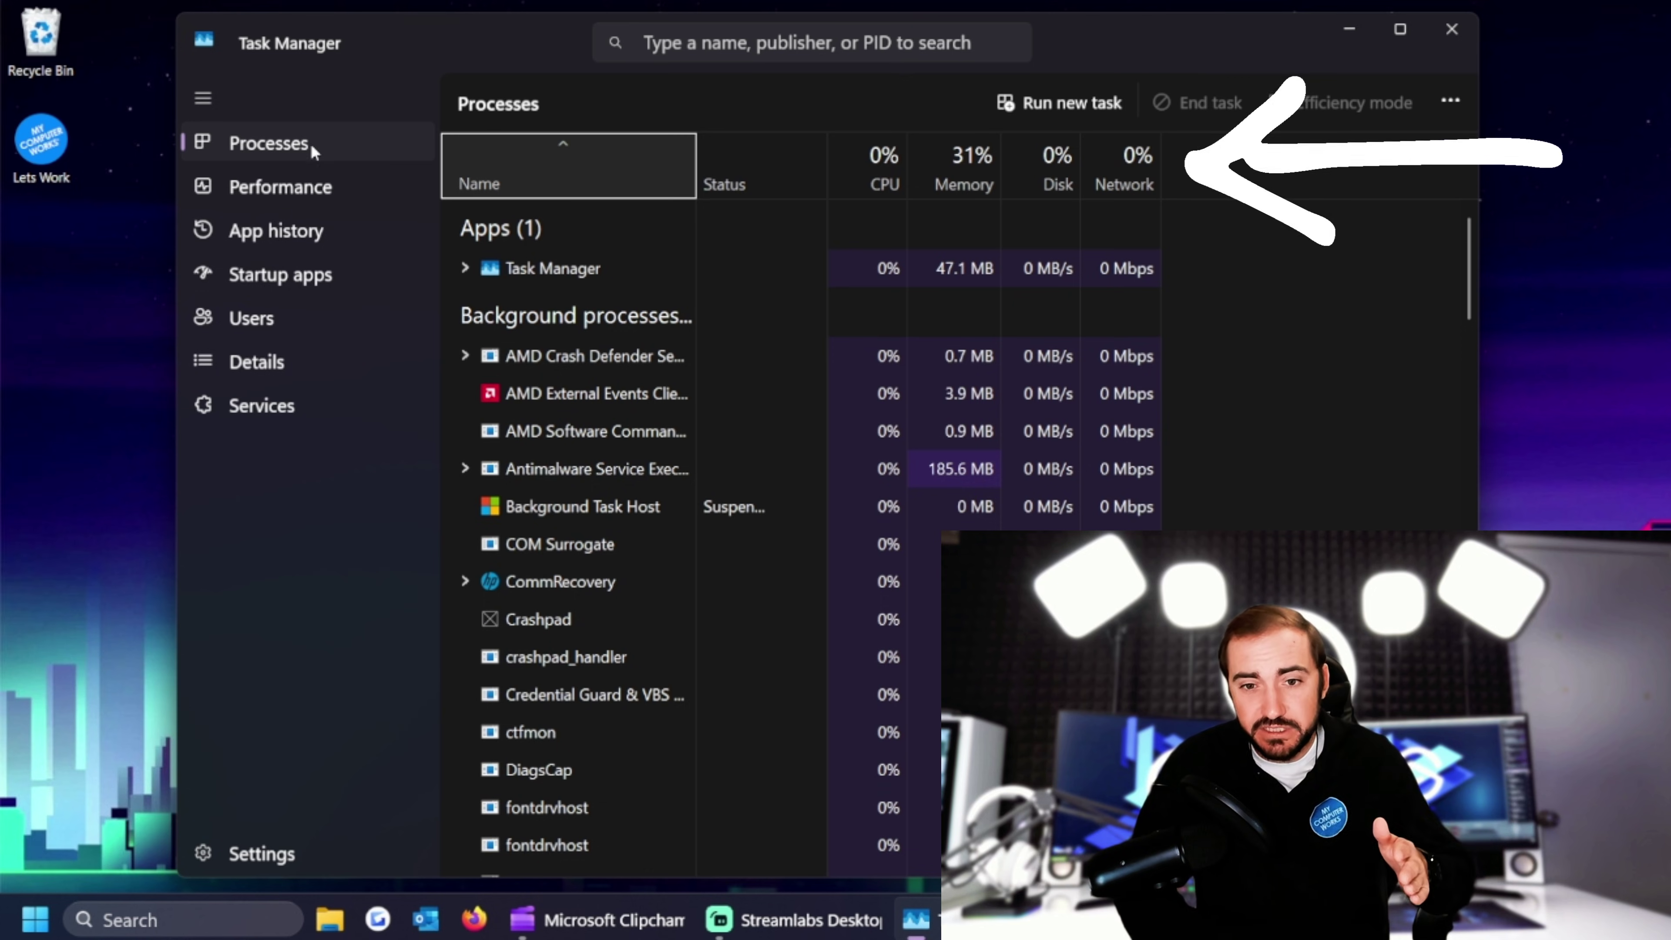
Step: Glance at the Performance graphs, then sort processes by CPU, by memory, and by CPU again
click(315, 190)
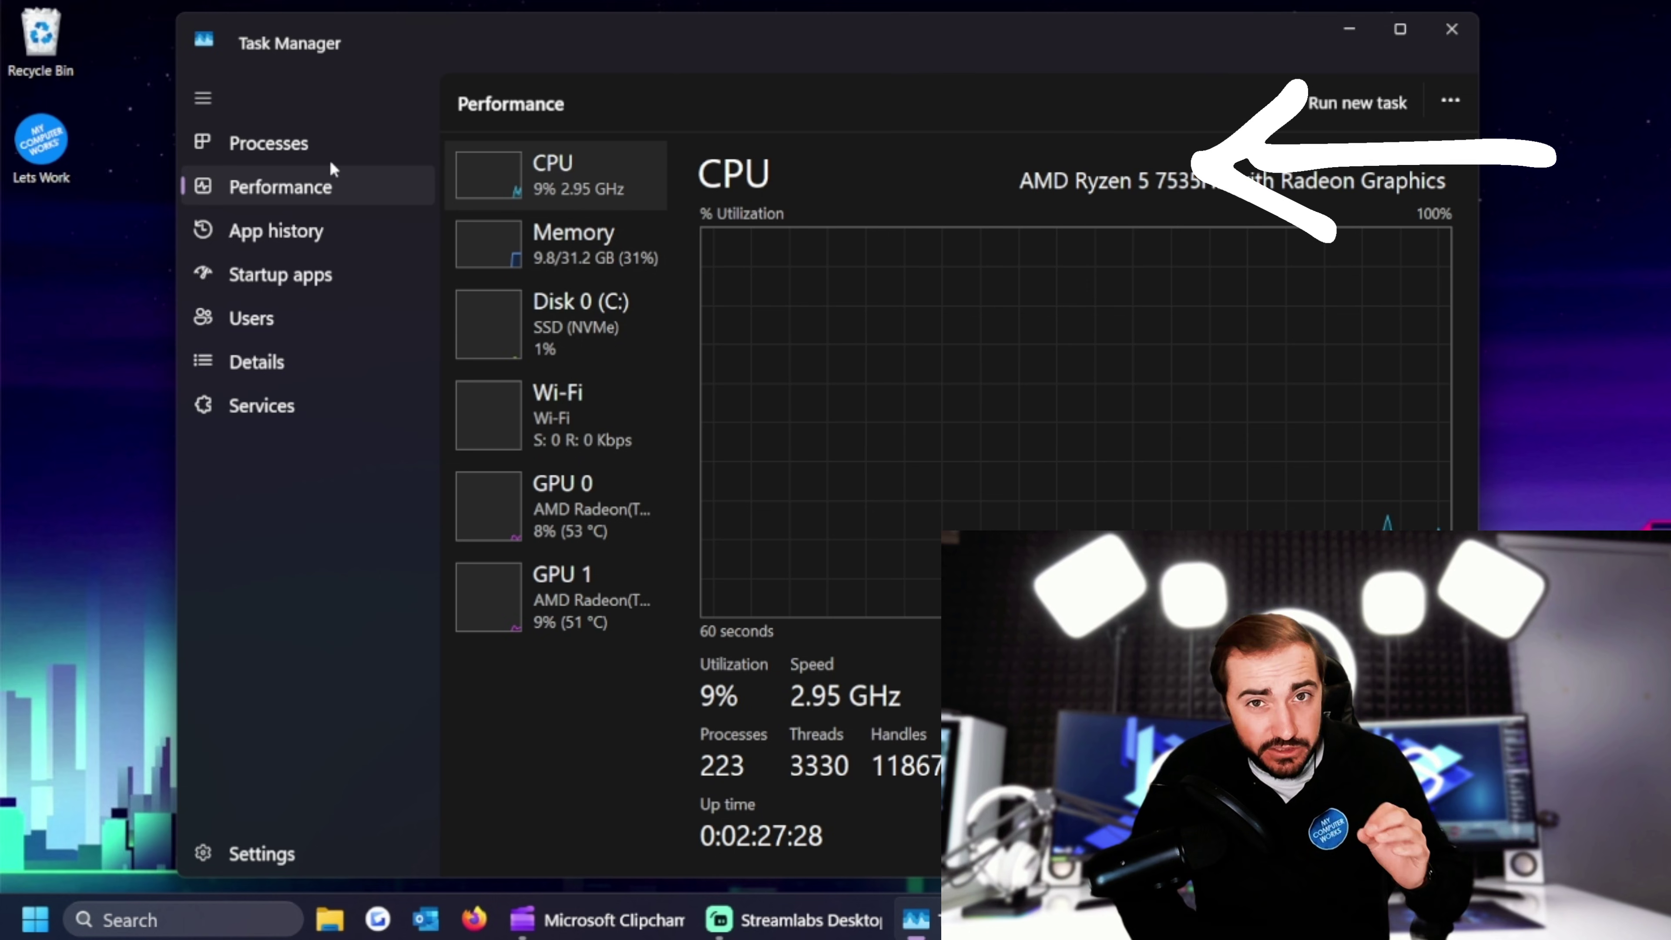
click(315, 140)
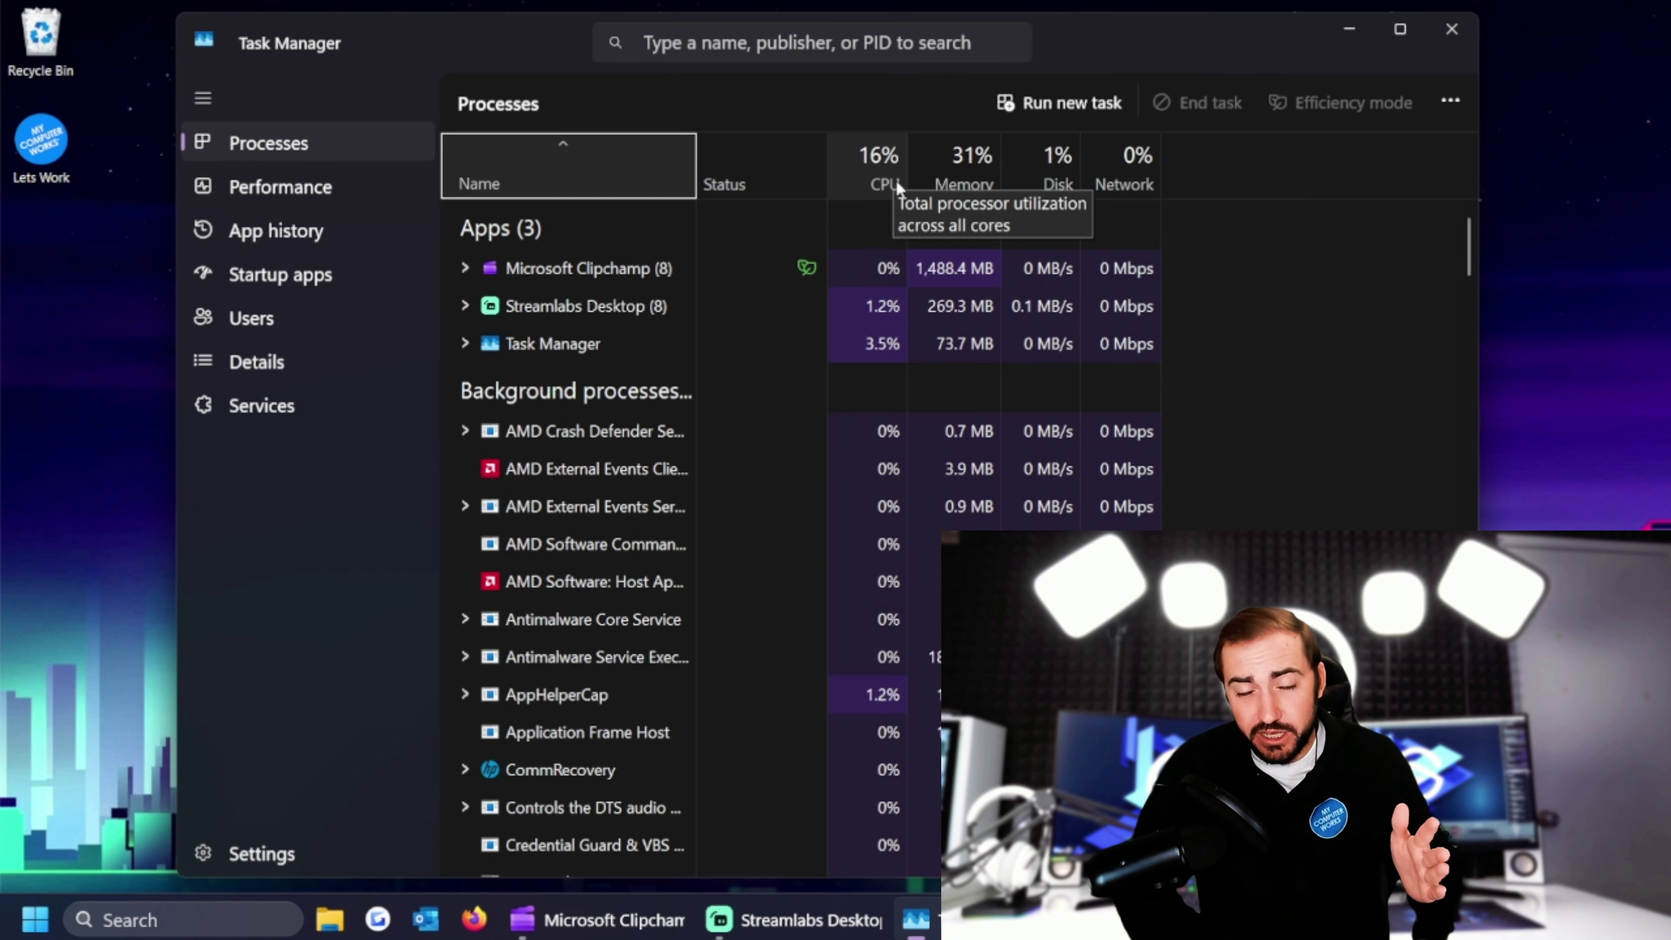
click(885, 170)
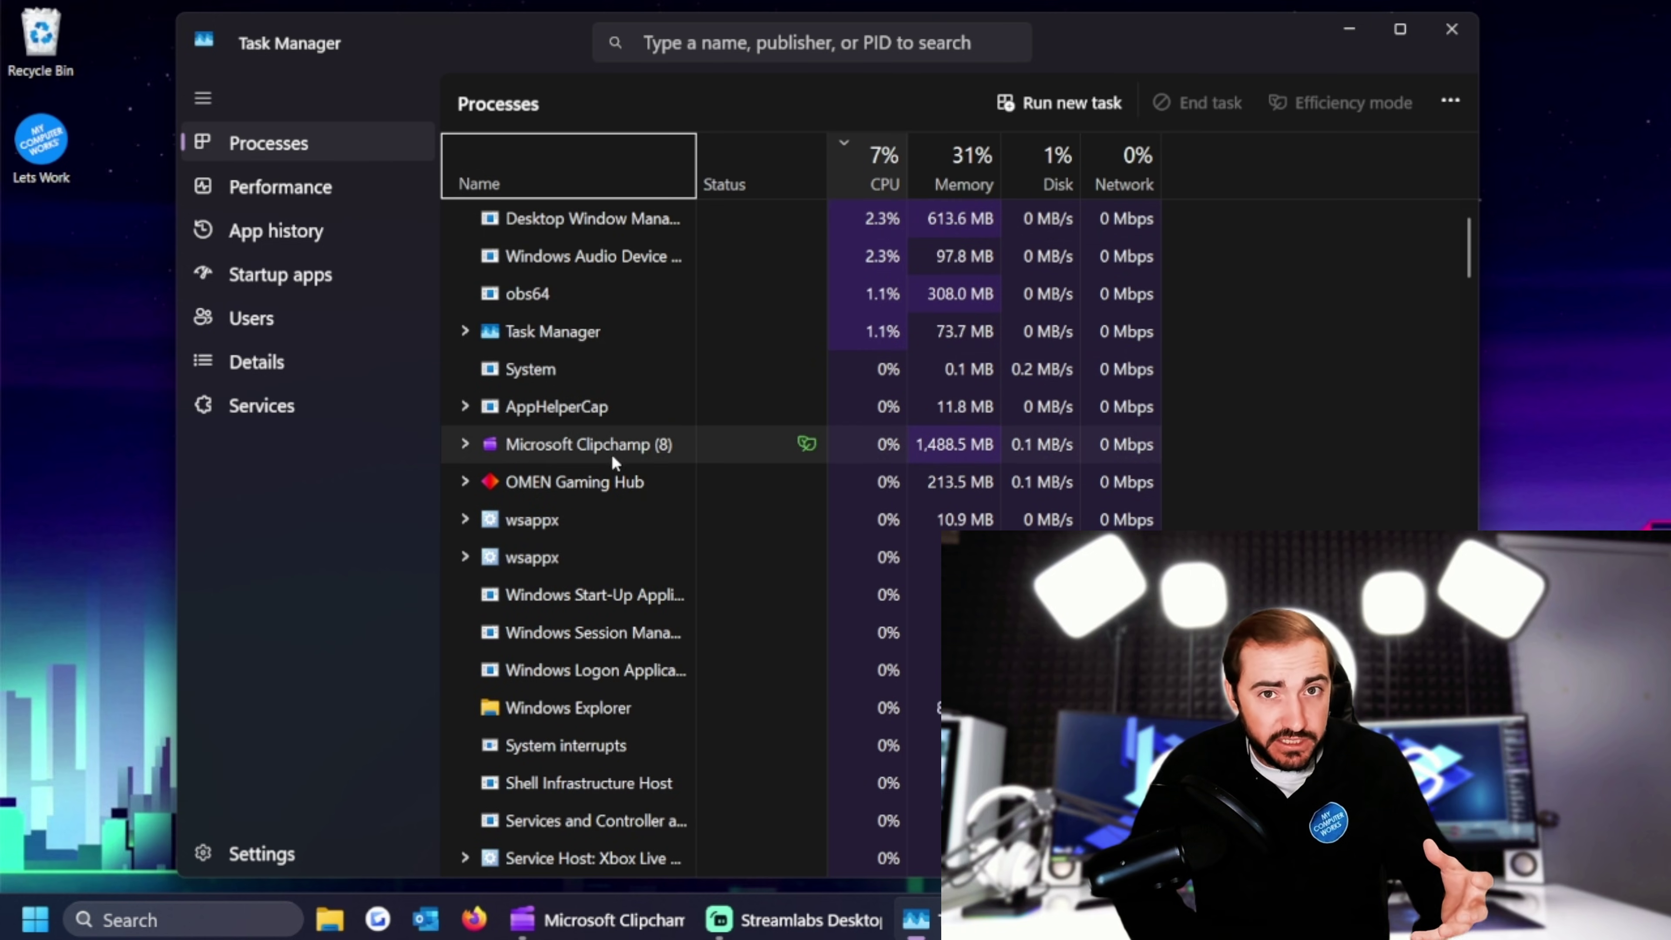
click(962, 168)
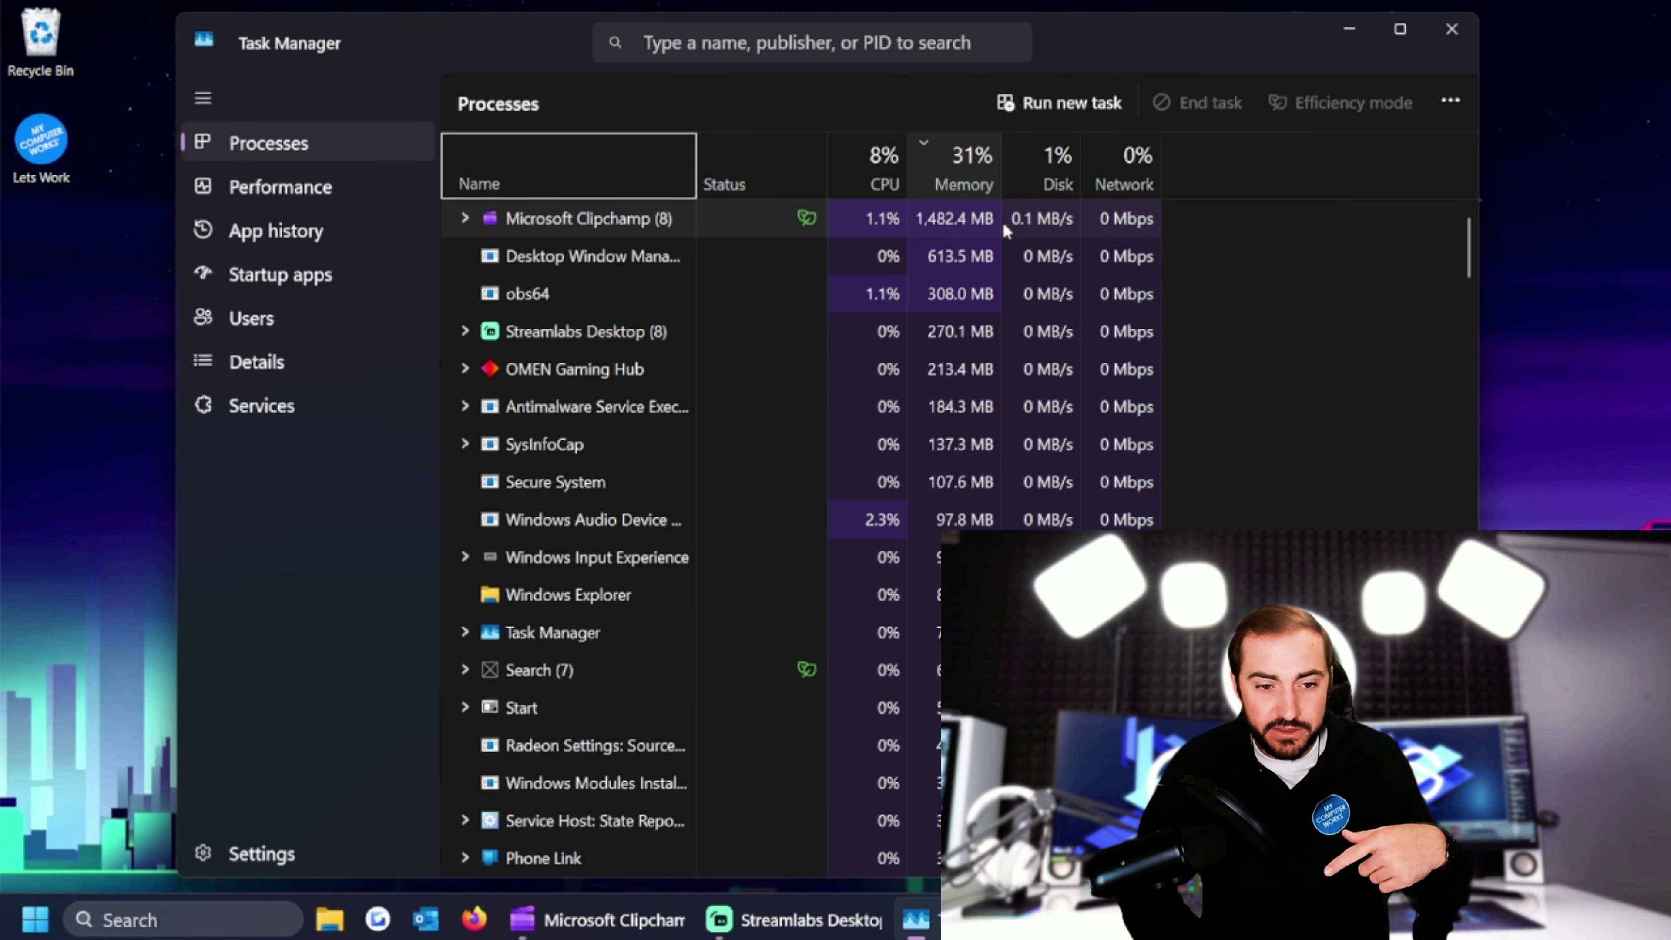
click(873, 167)
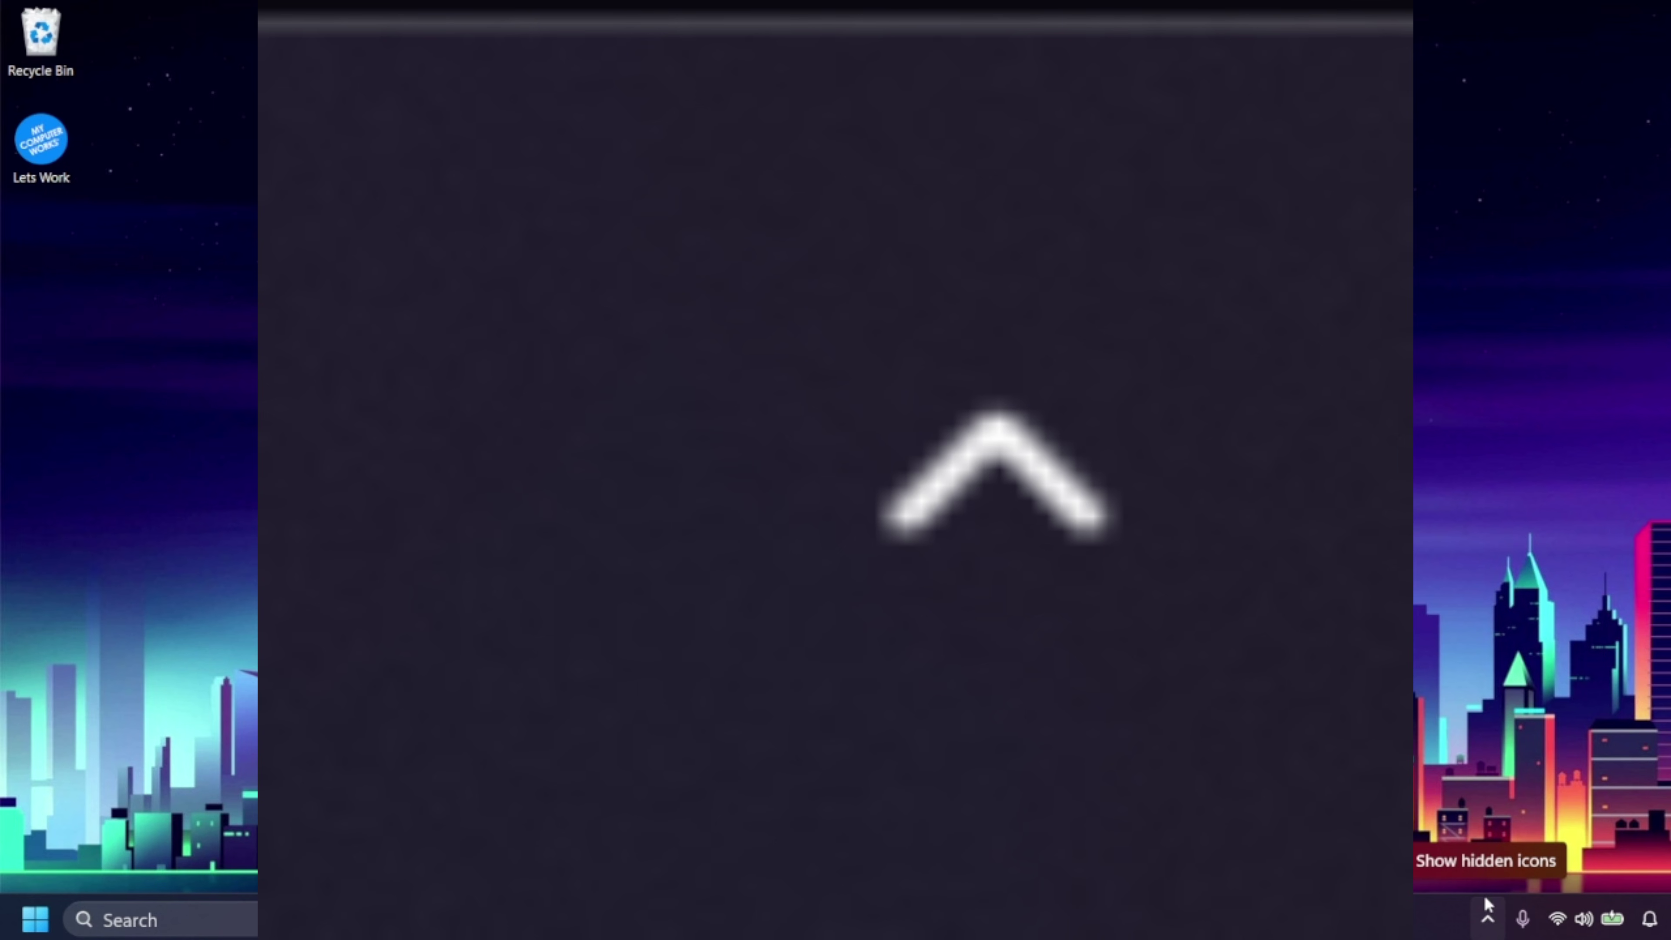
Step: Quit the Parsec app from the hidden tray icons
click(1489, 925)
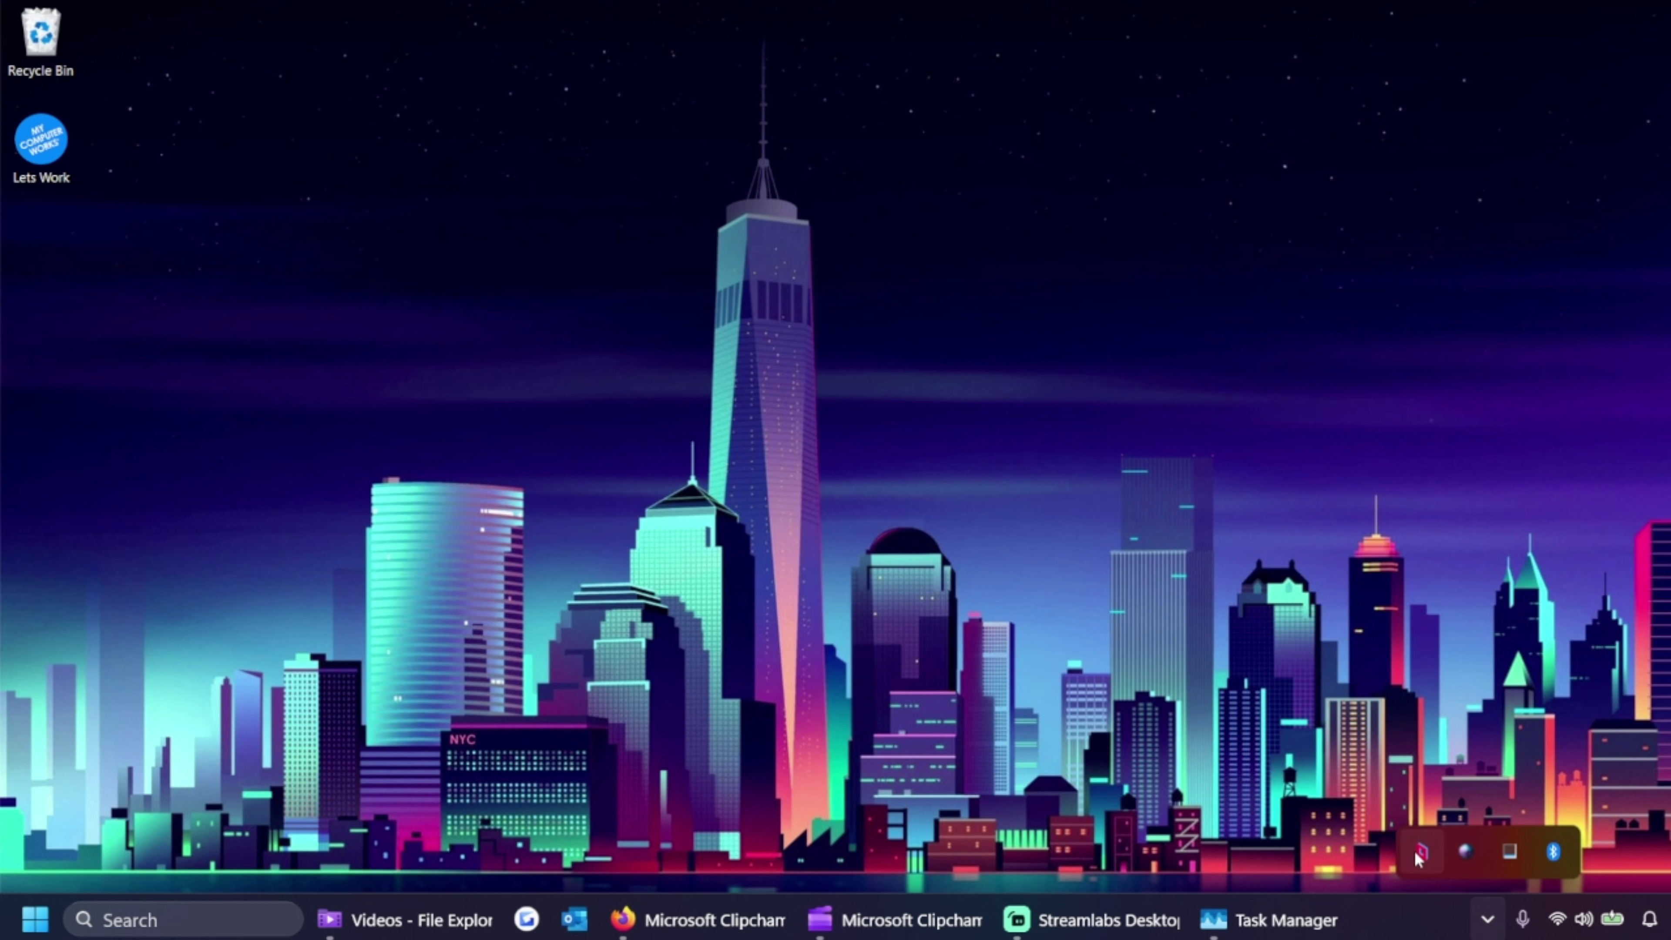
right_click(1419, 854)
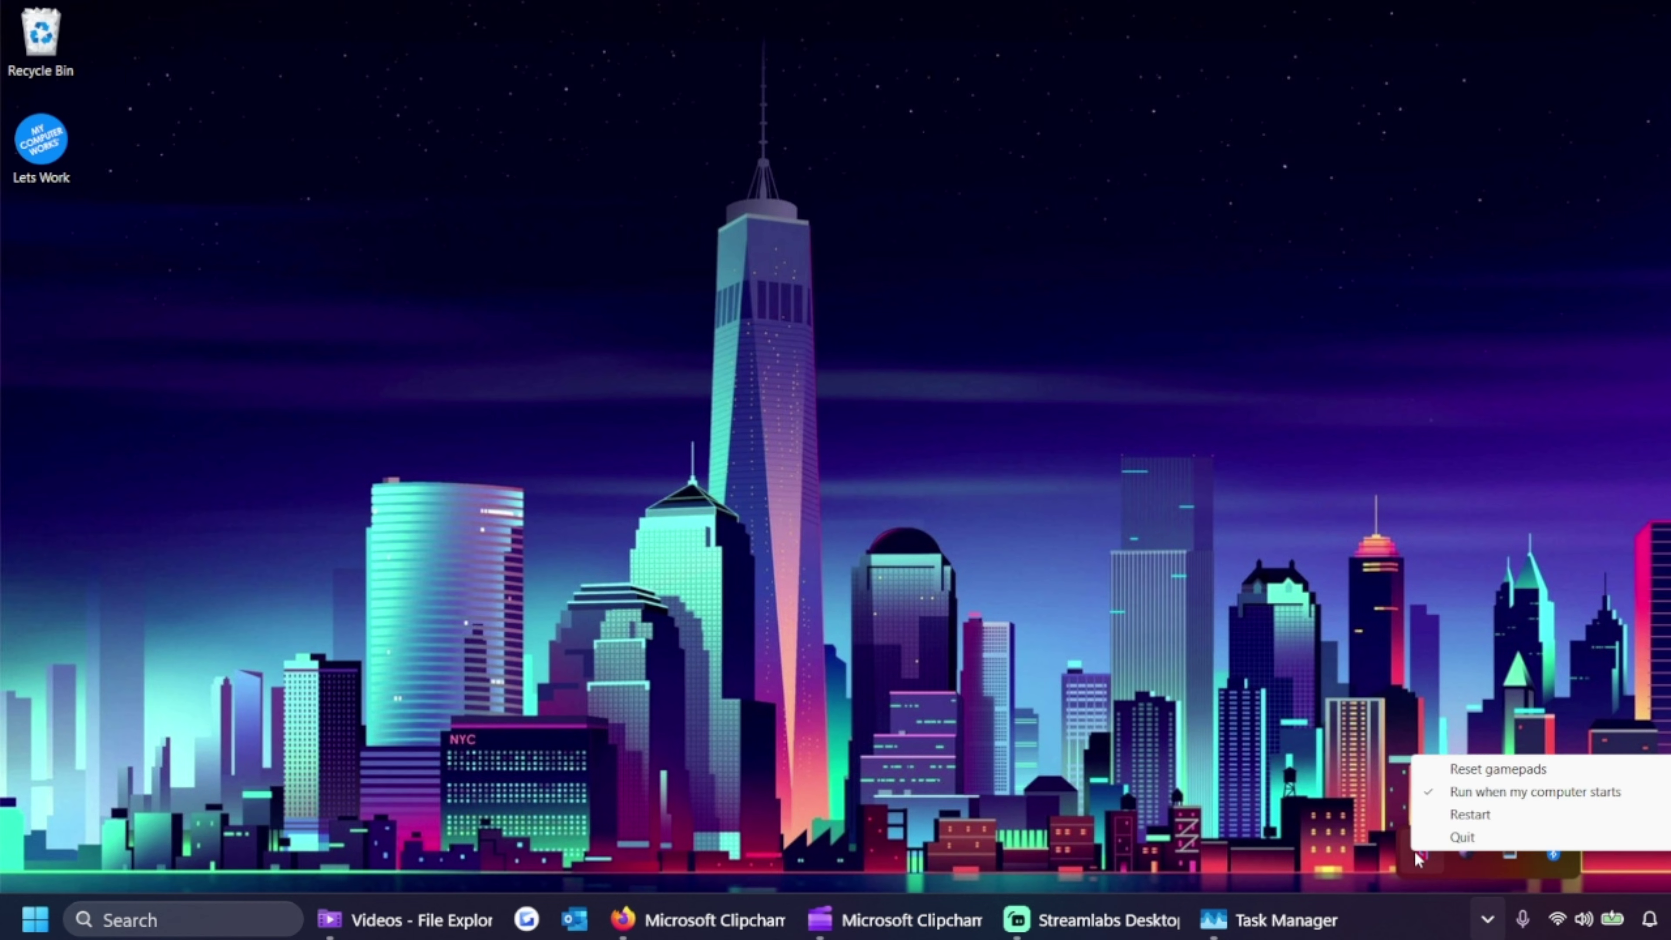
click(1472, 839)
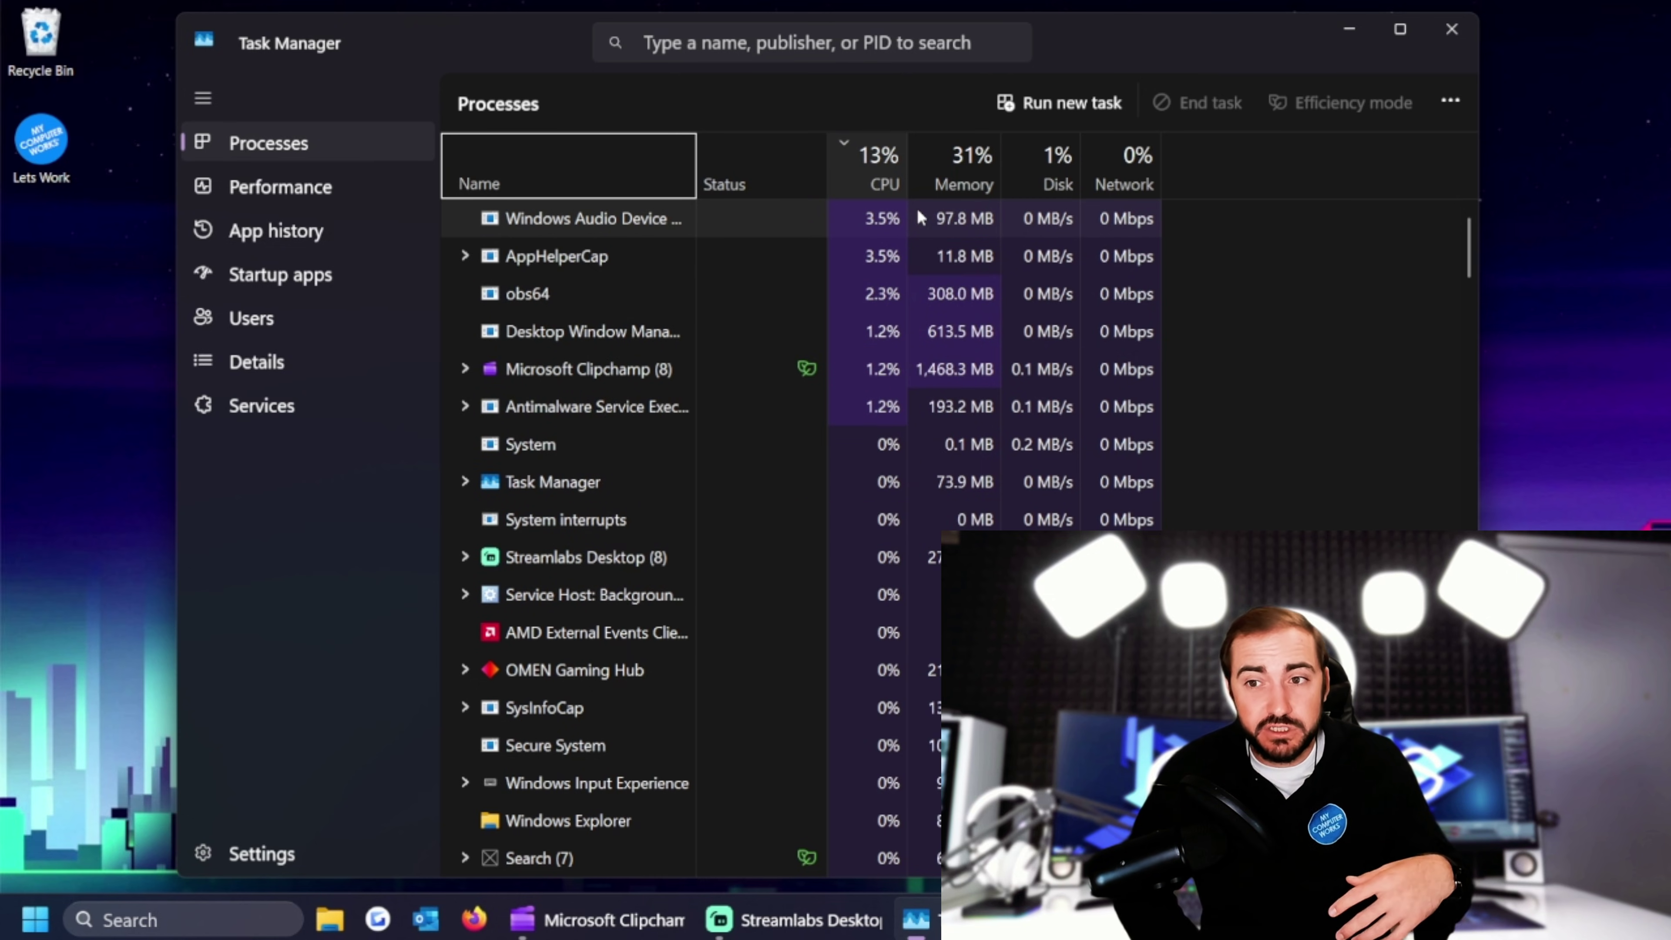
Step: Show the Startup apps page and select the Microsoft Teams and Marcs Updater entries
click(277, 230)
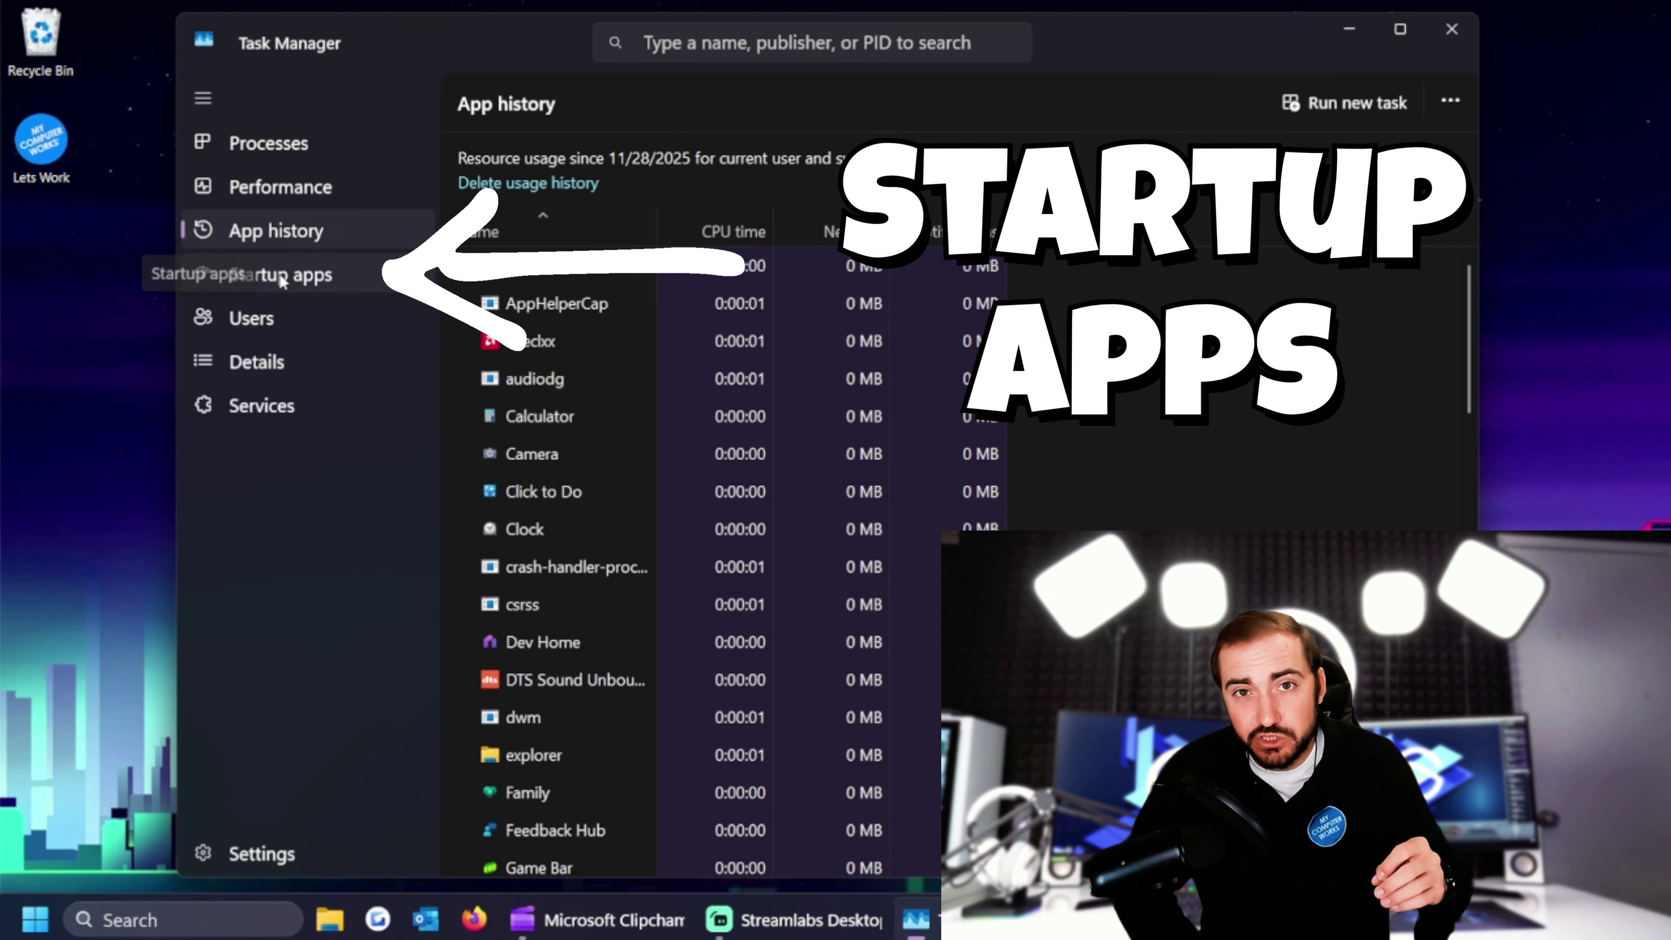
click(282, 276)
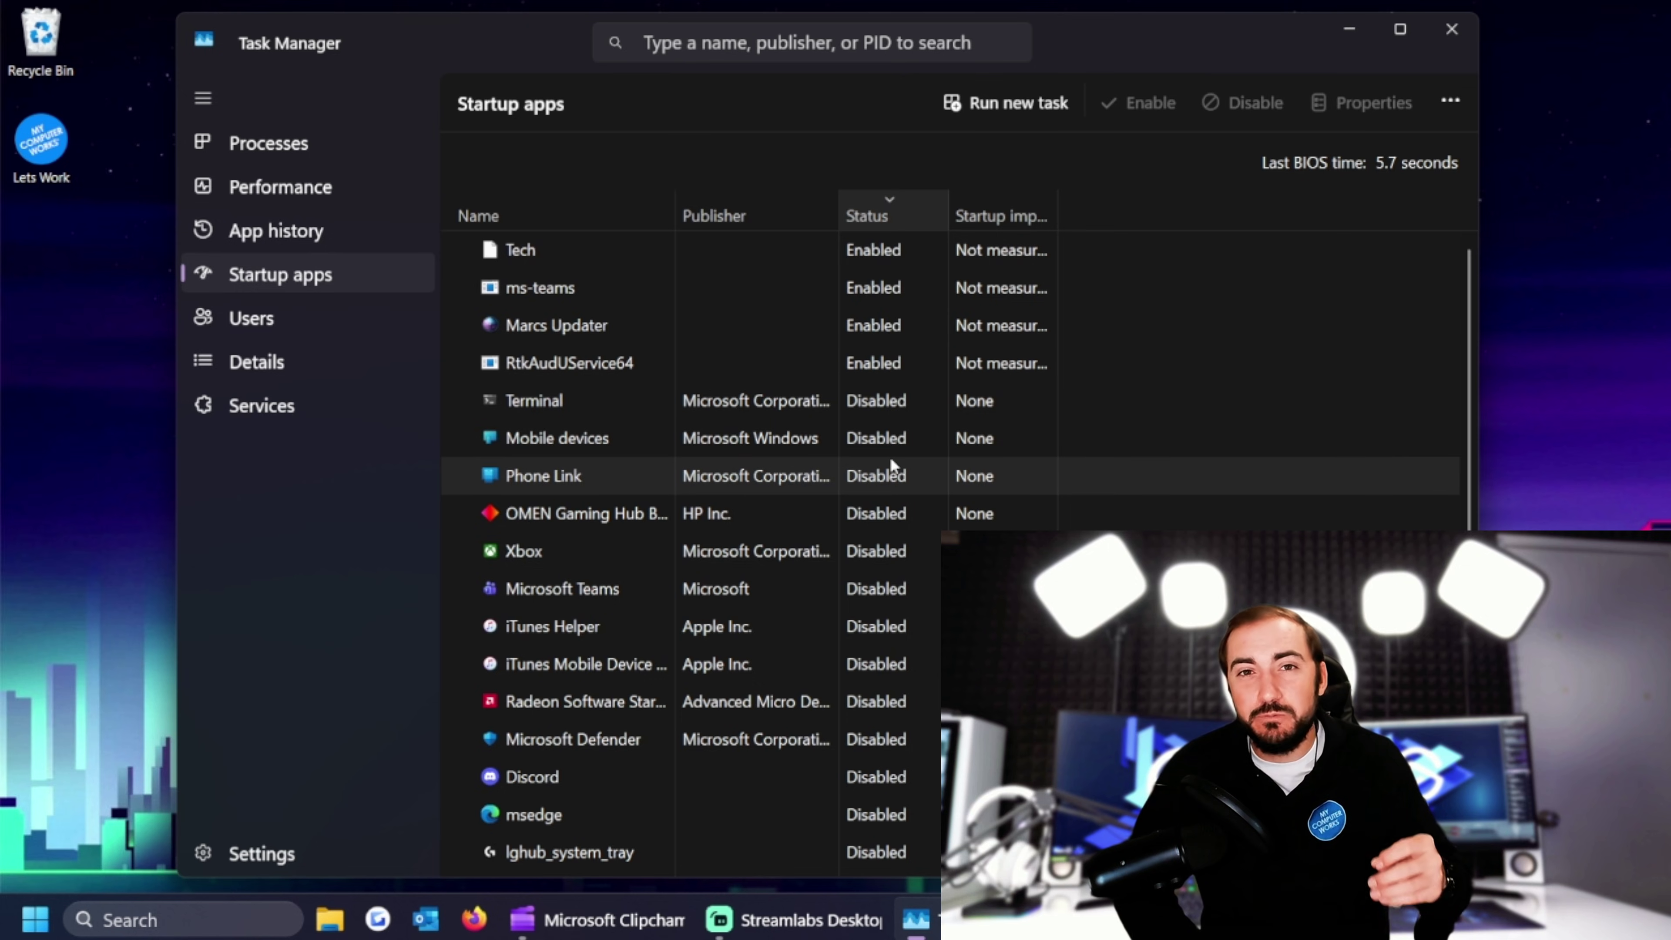
scroll(893, 465, down, 1)
scroll(893, 465, up, 1)
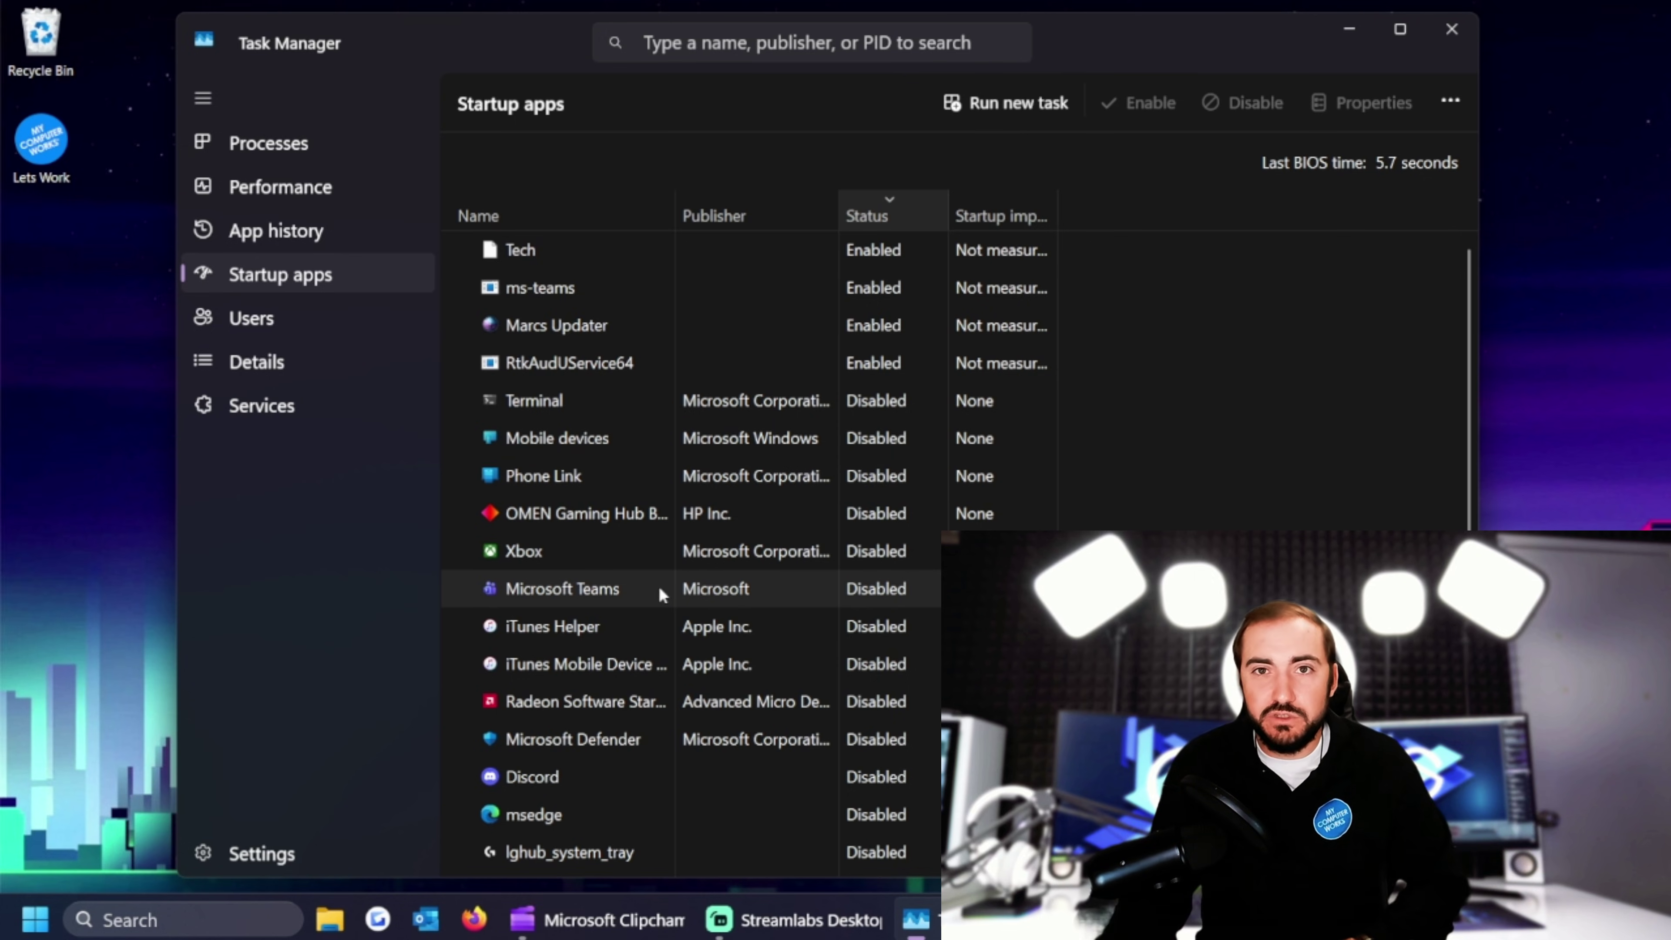
click(931, 598)
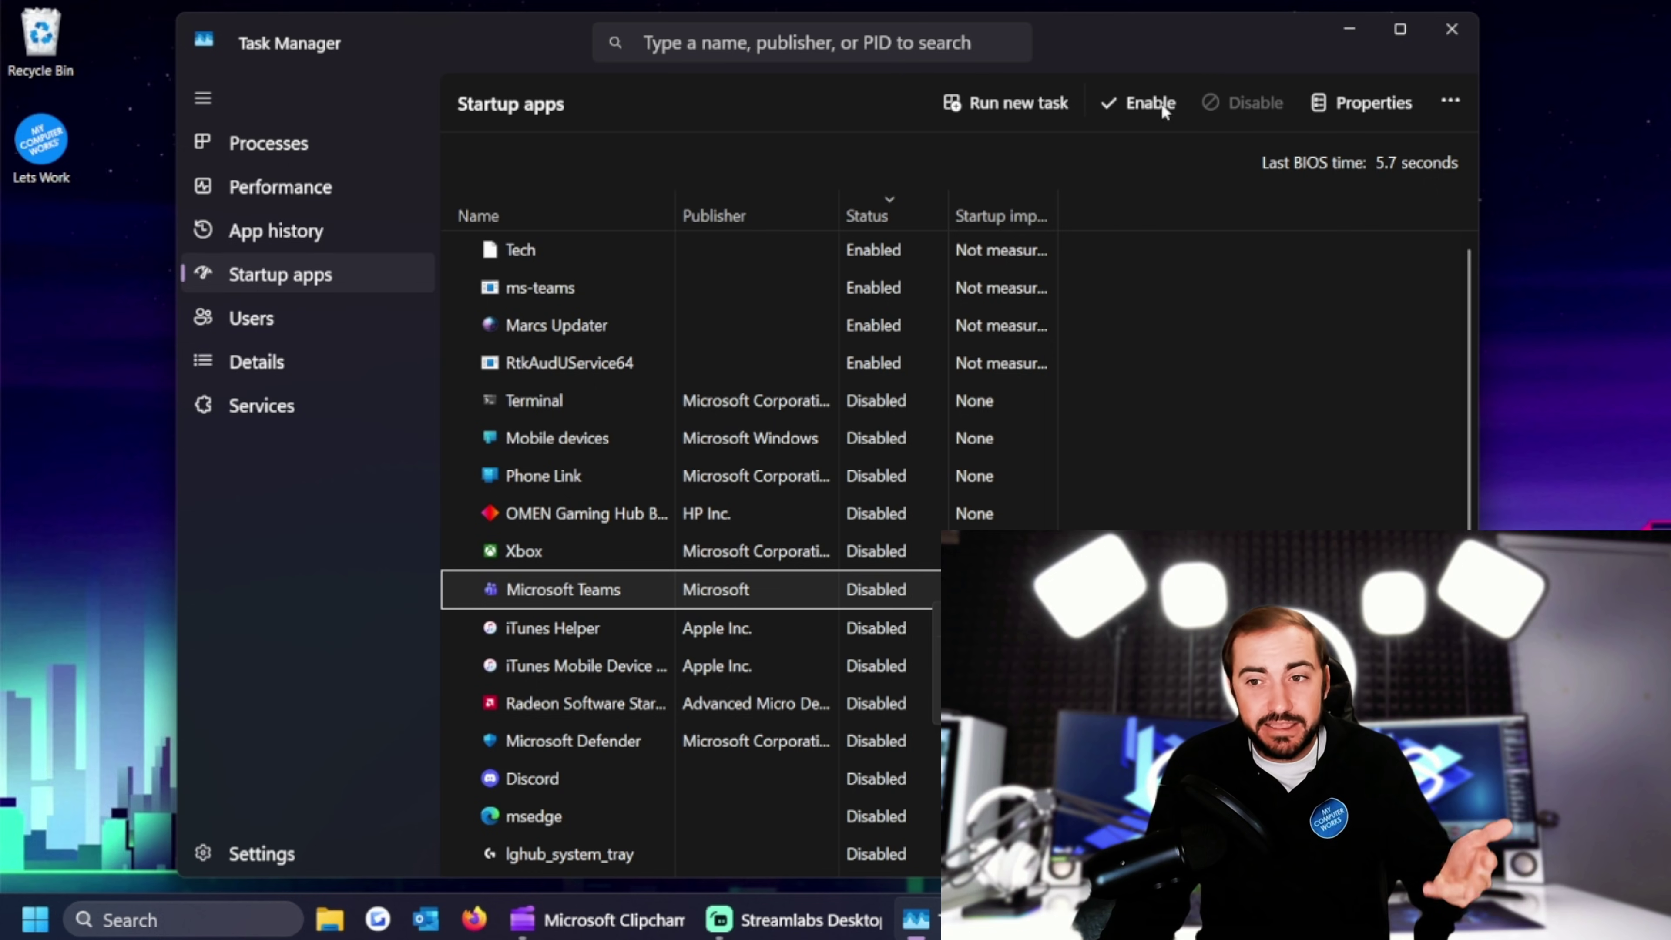
click(1201, 325)
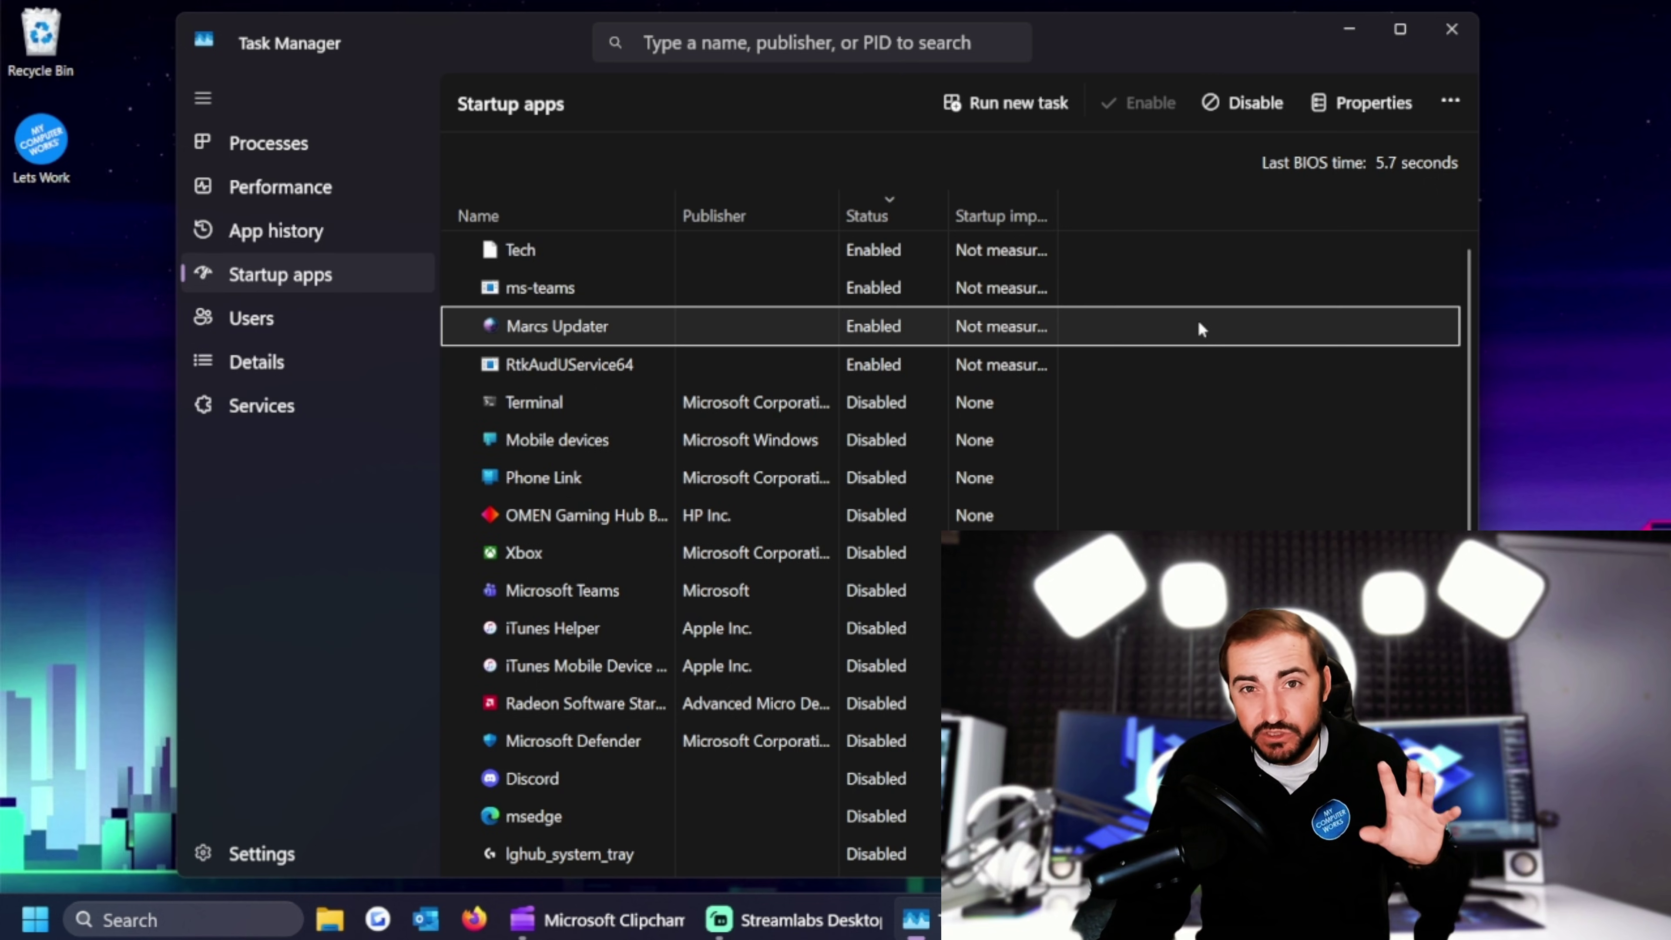
Step: Select the ms-teams startup entry
click(739, 276)
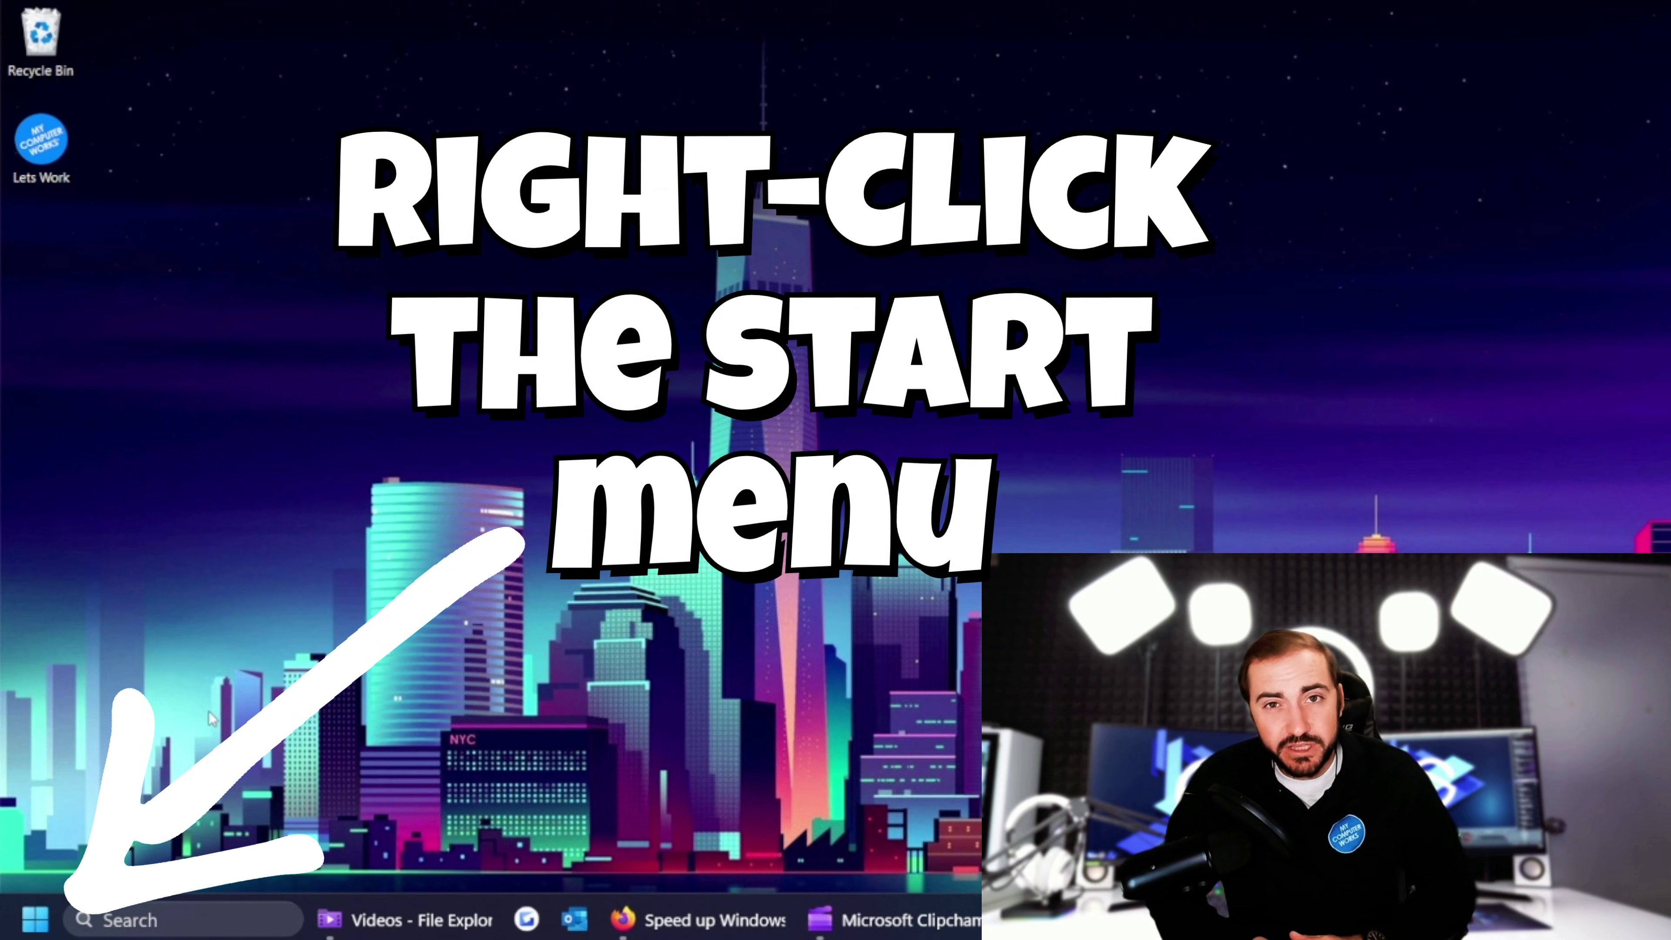
Step: Open Settings from the Start right-click menu and go to System › Storage for drive C:
right_click(21, 931)
click(87, 669)
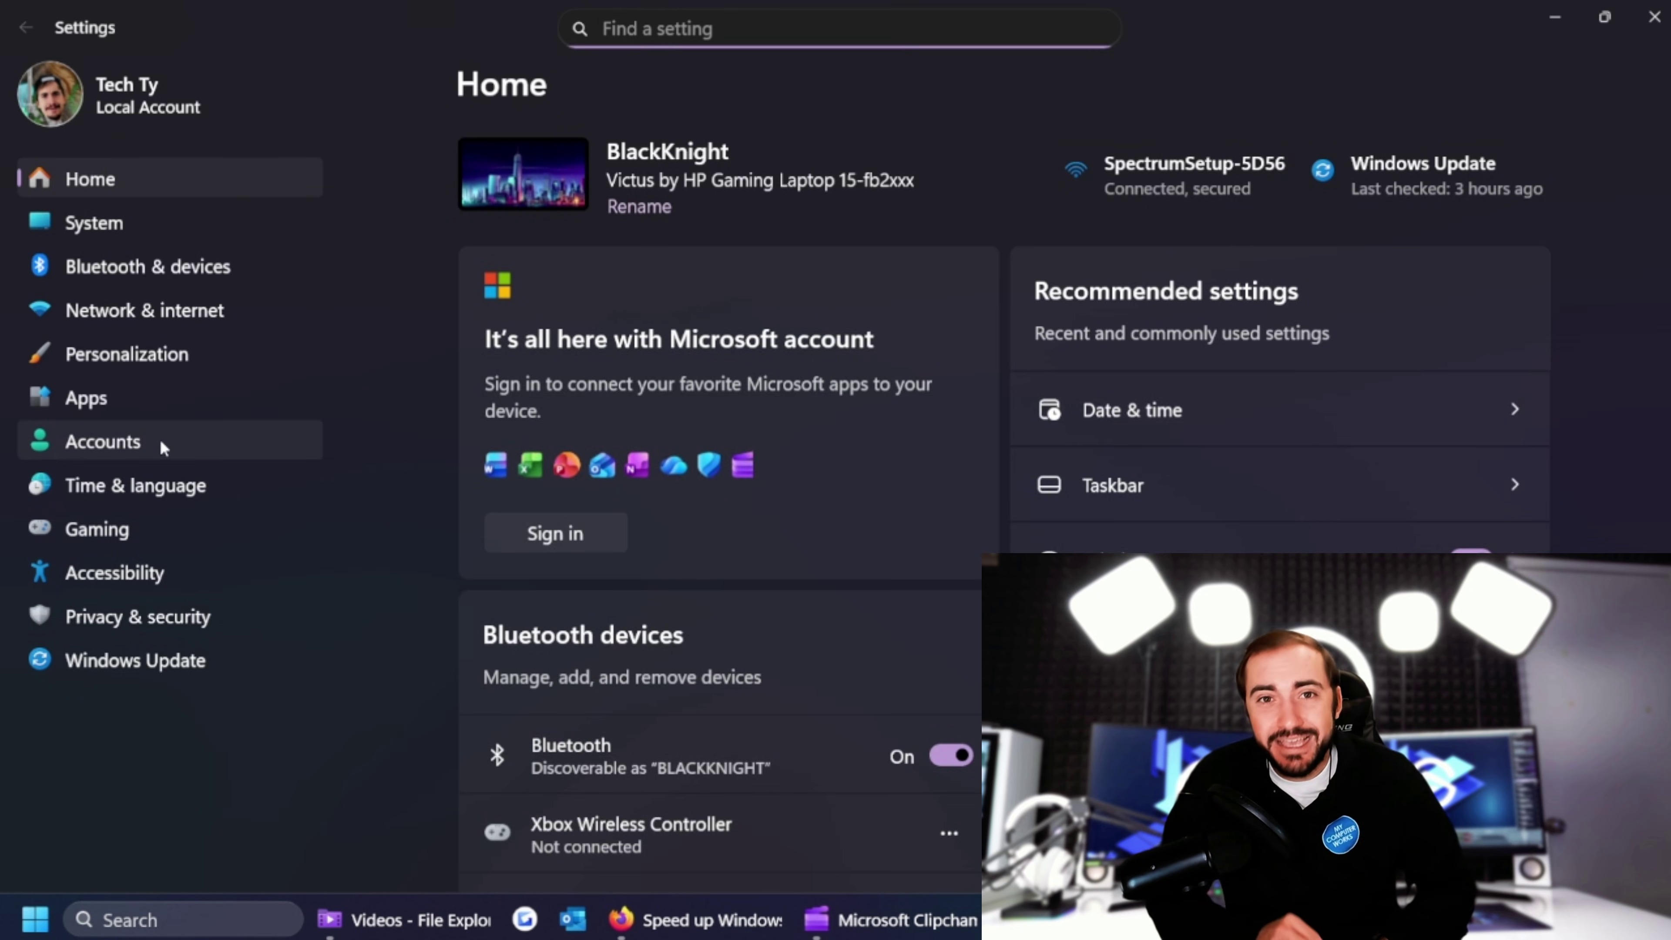
click(166, 230)
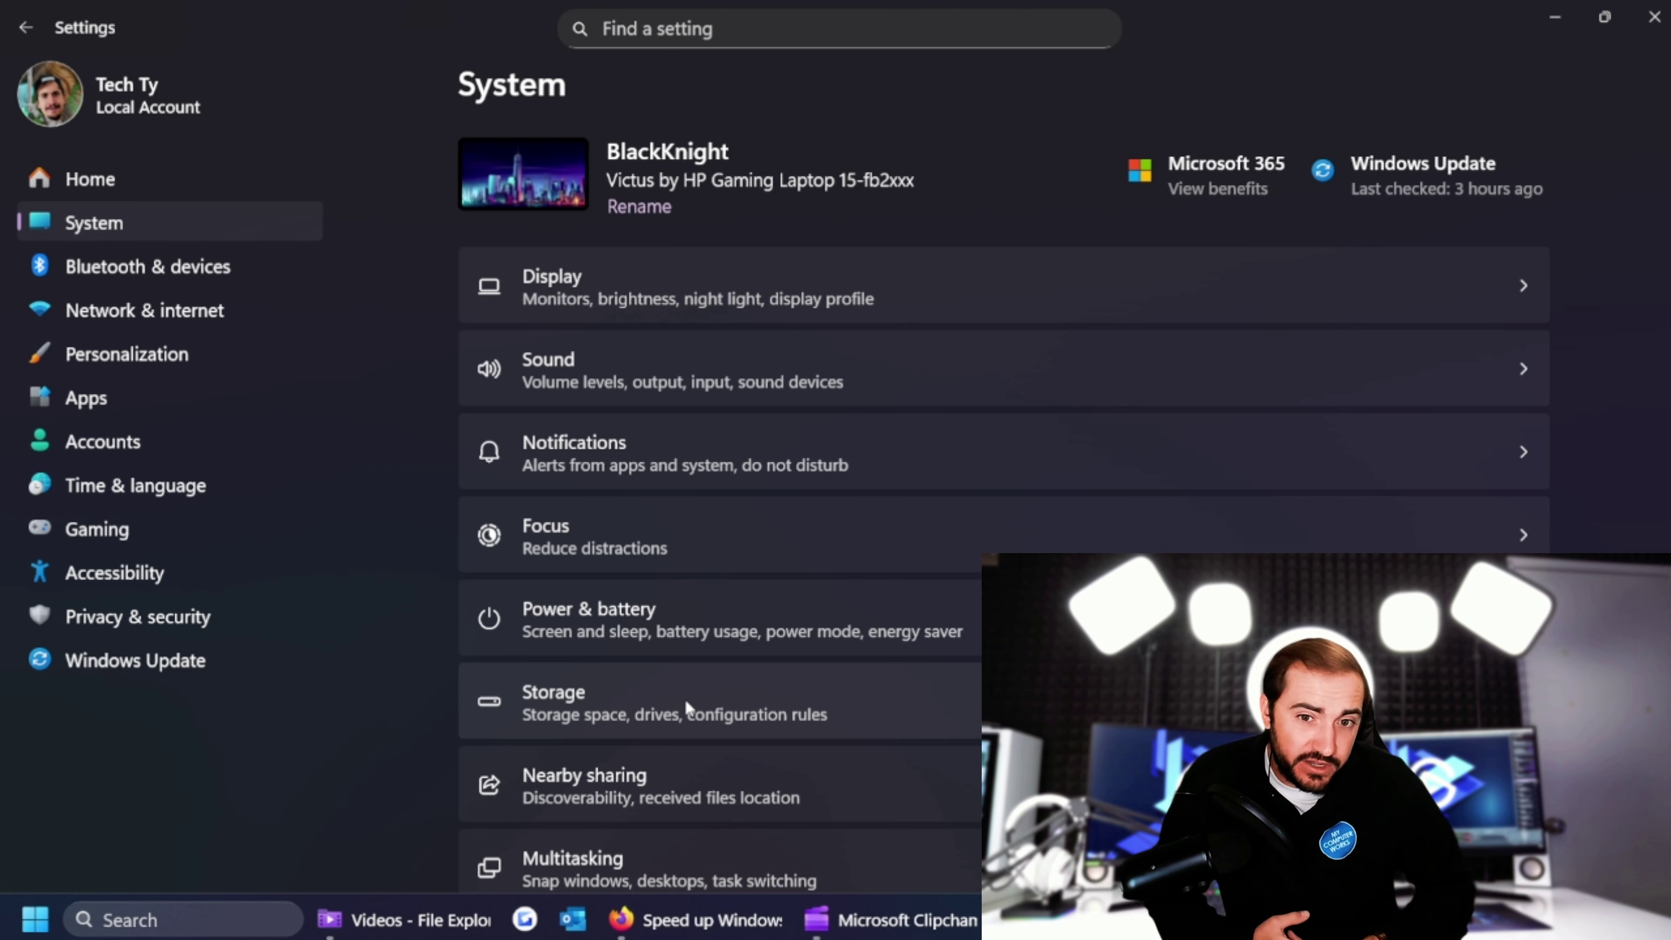
click(752, 696)
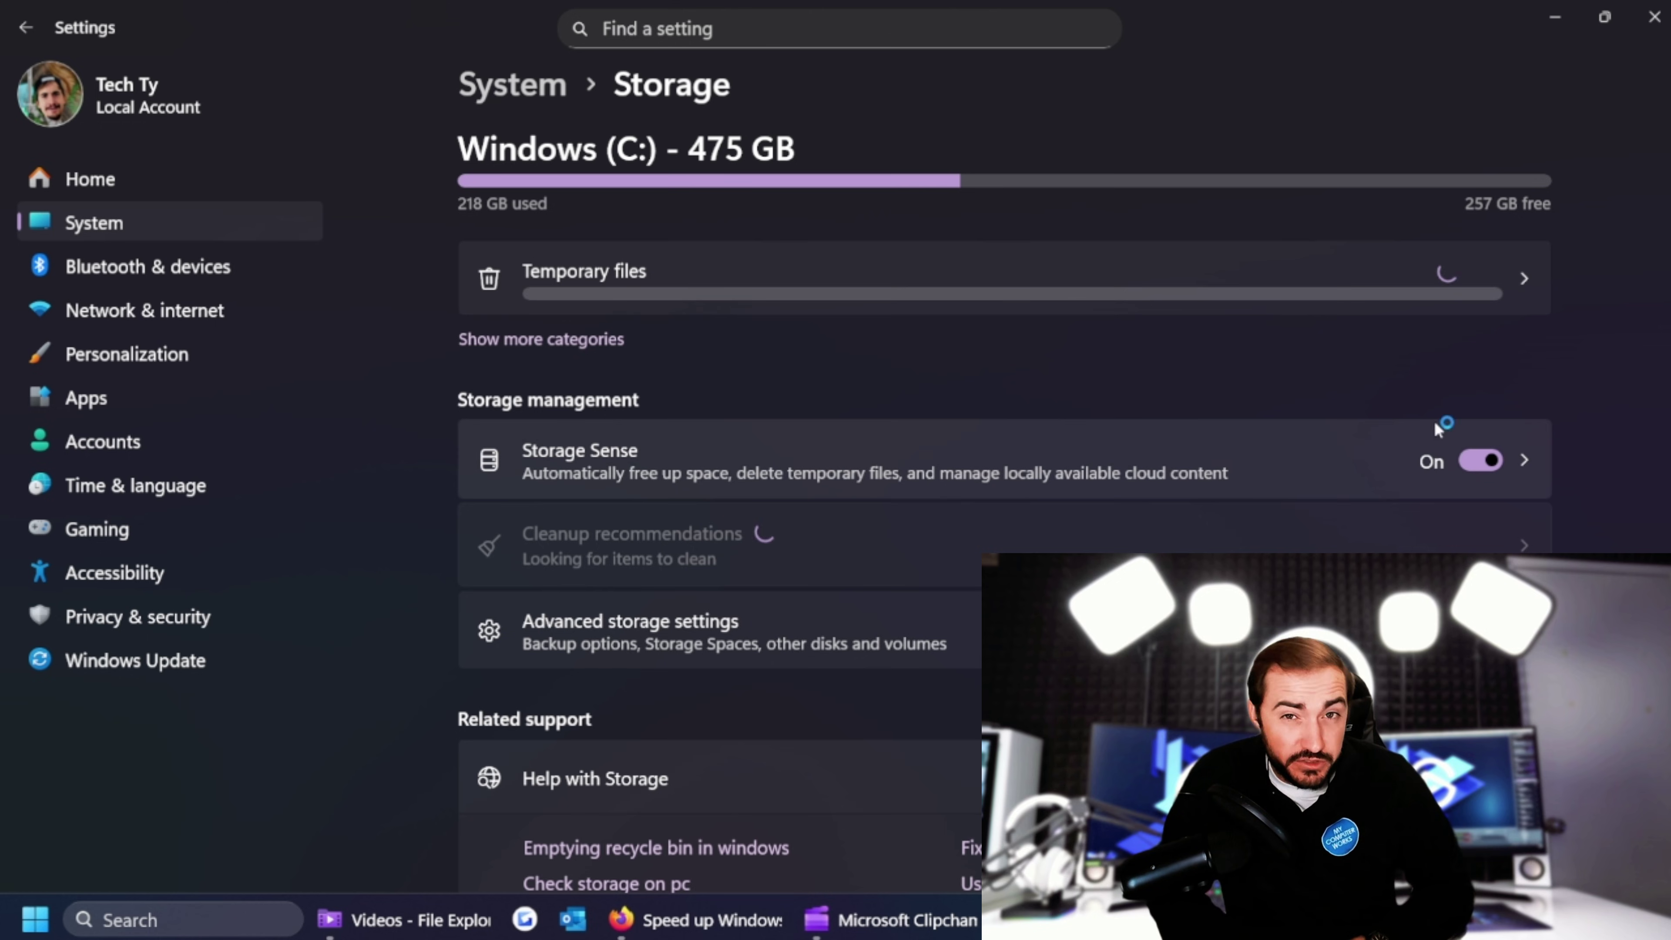
Step: Review the Storage Sense cleanup schedules, then minimize Settings
click(1533, 462)
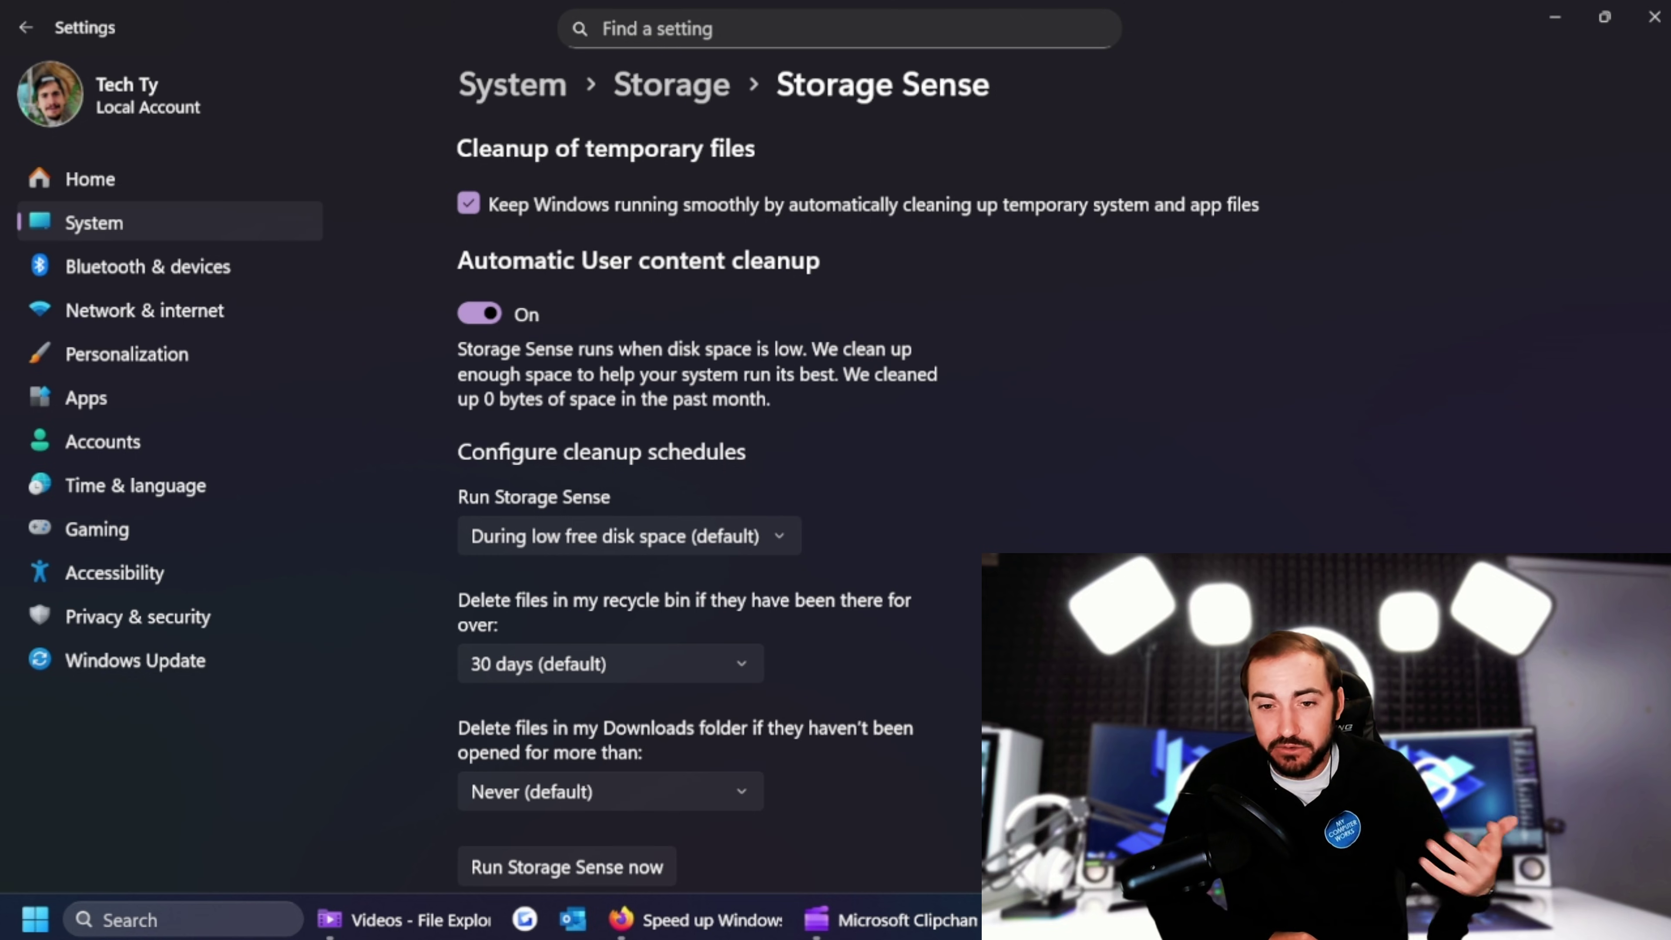
scroll(698, 500, down, 3)
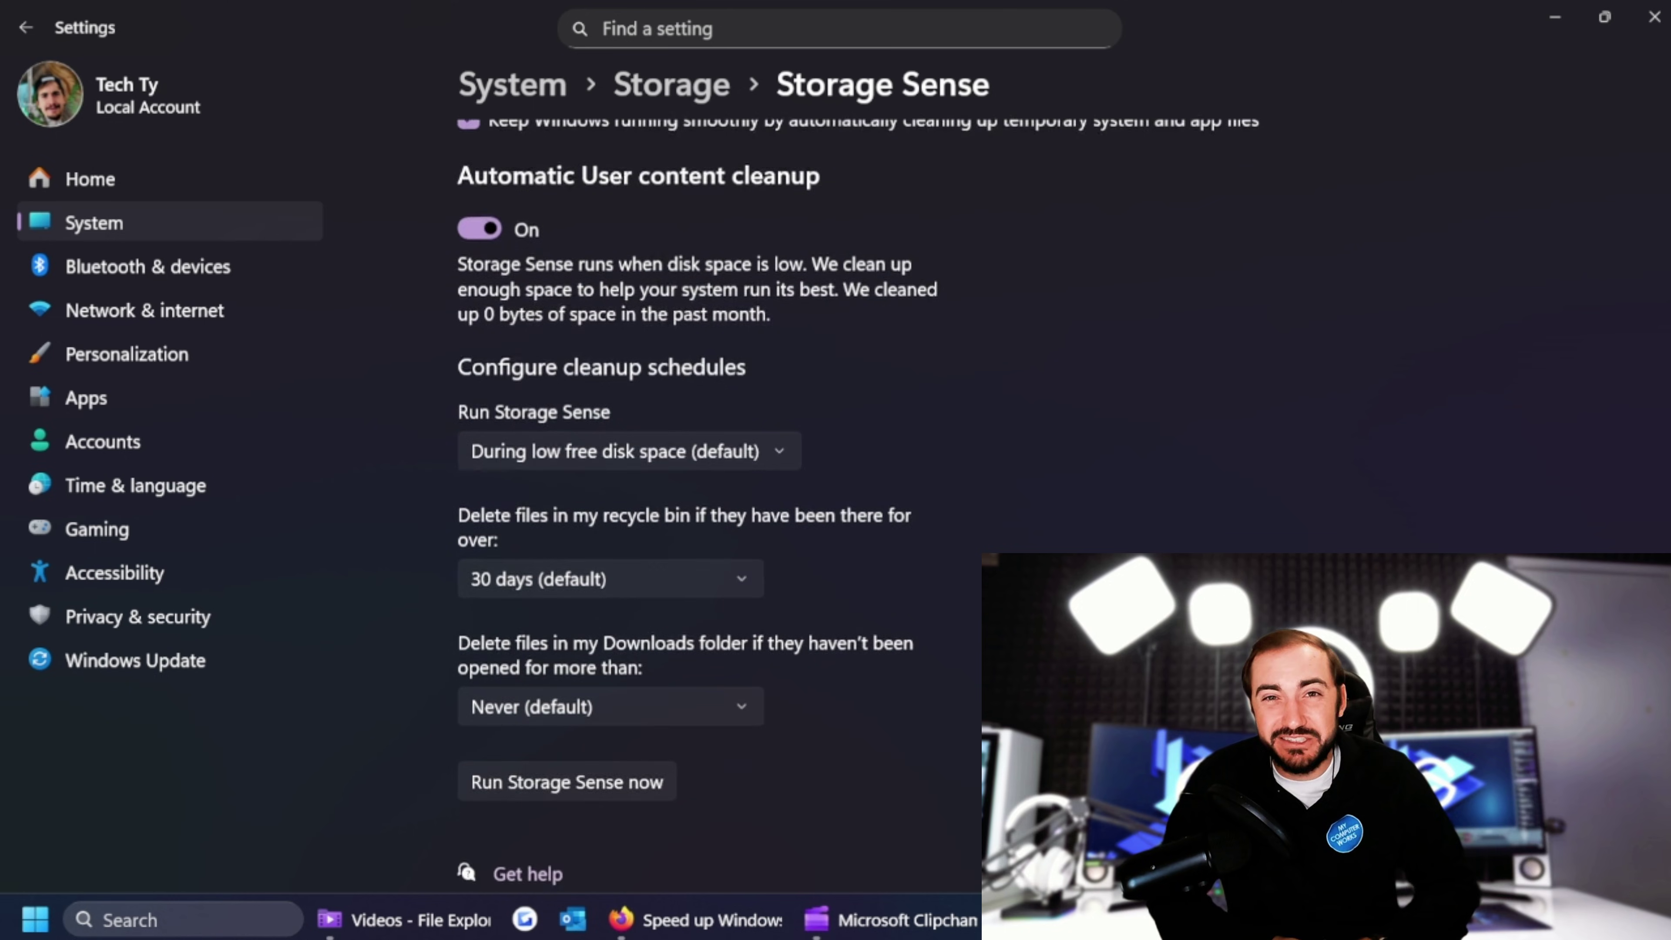
scroll(698, 500, down, 1)
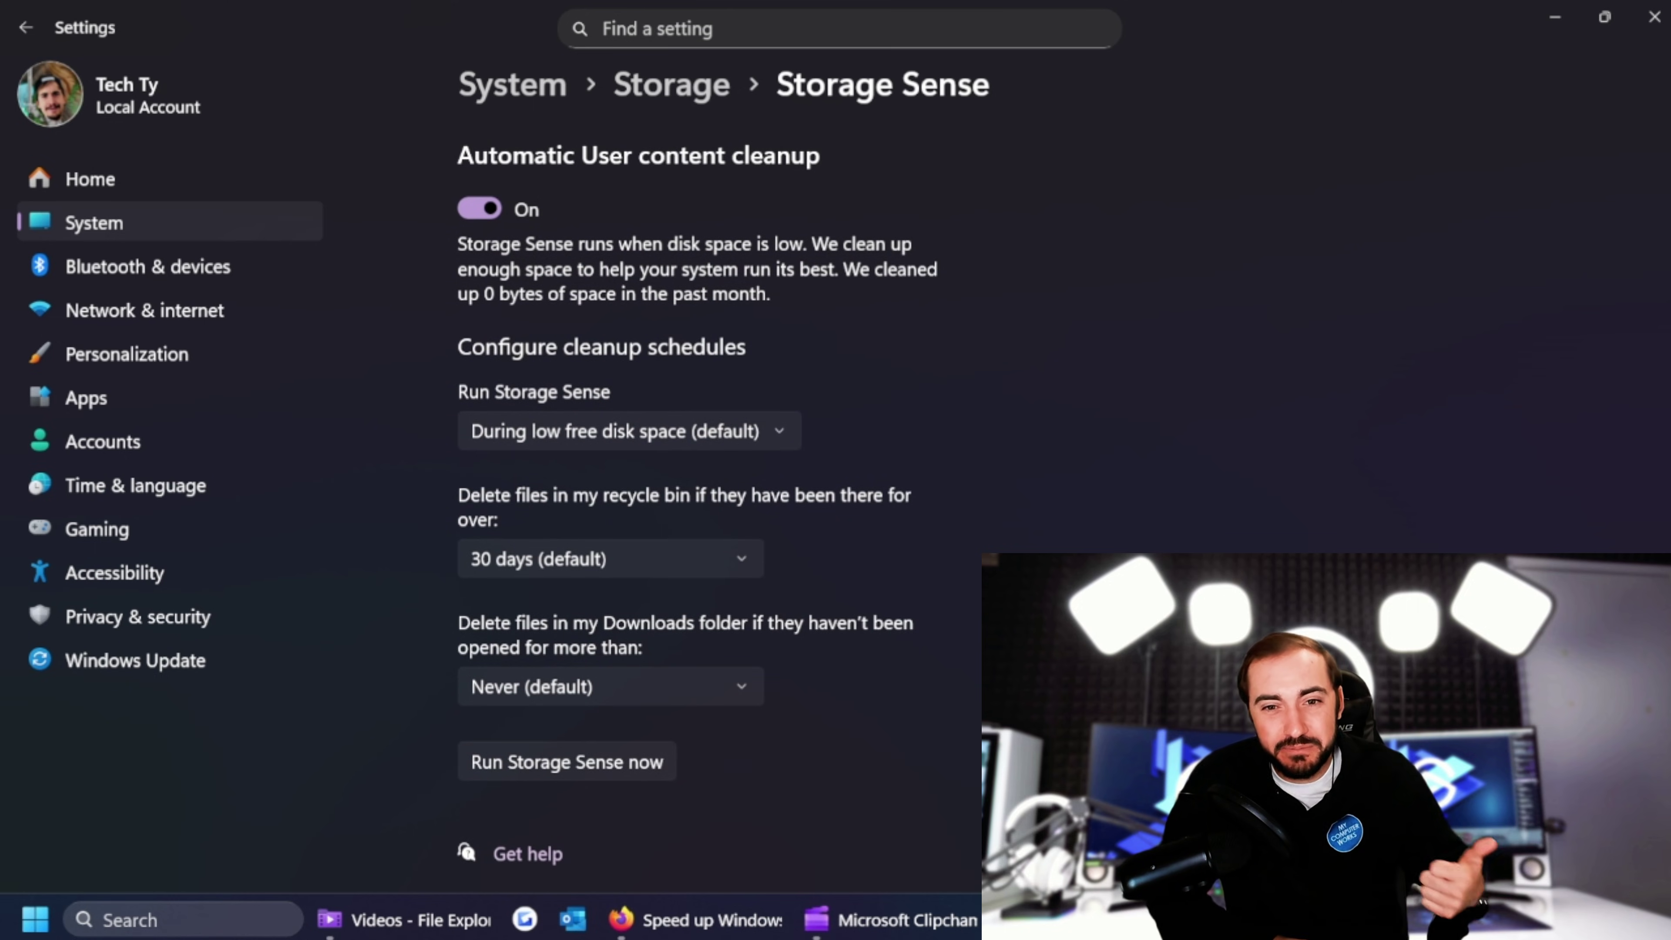
scroll(698, 500, up, 2)
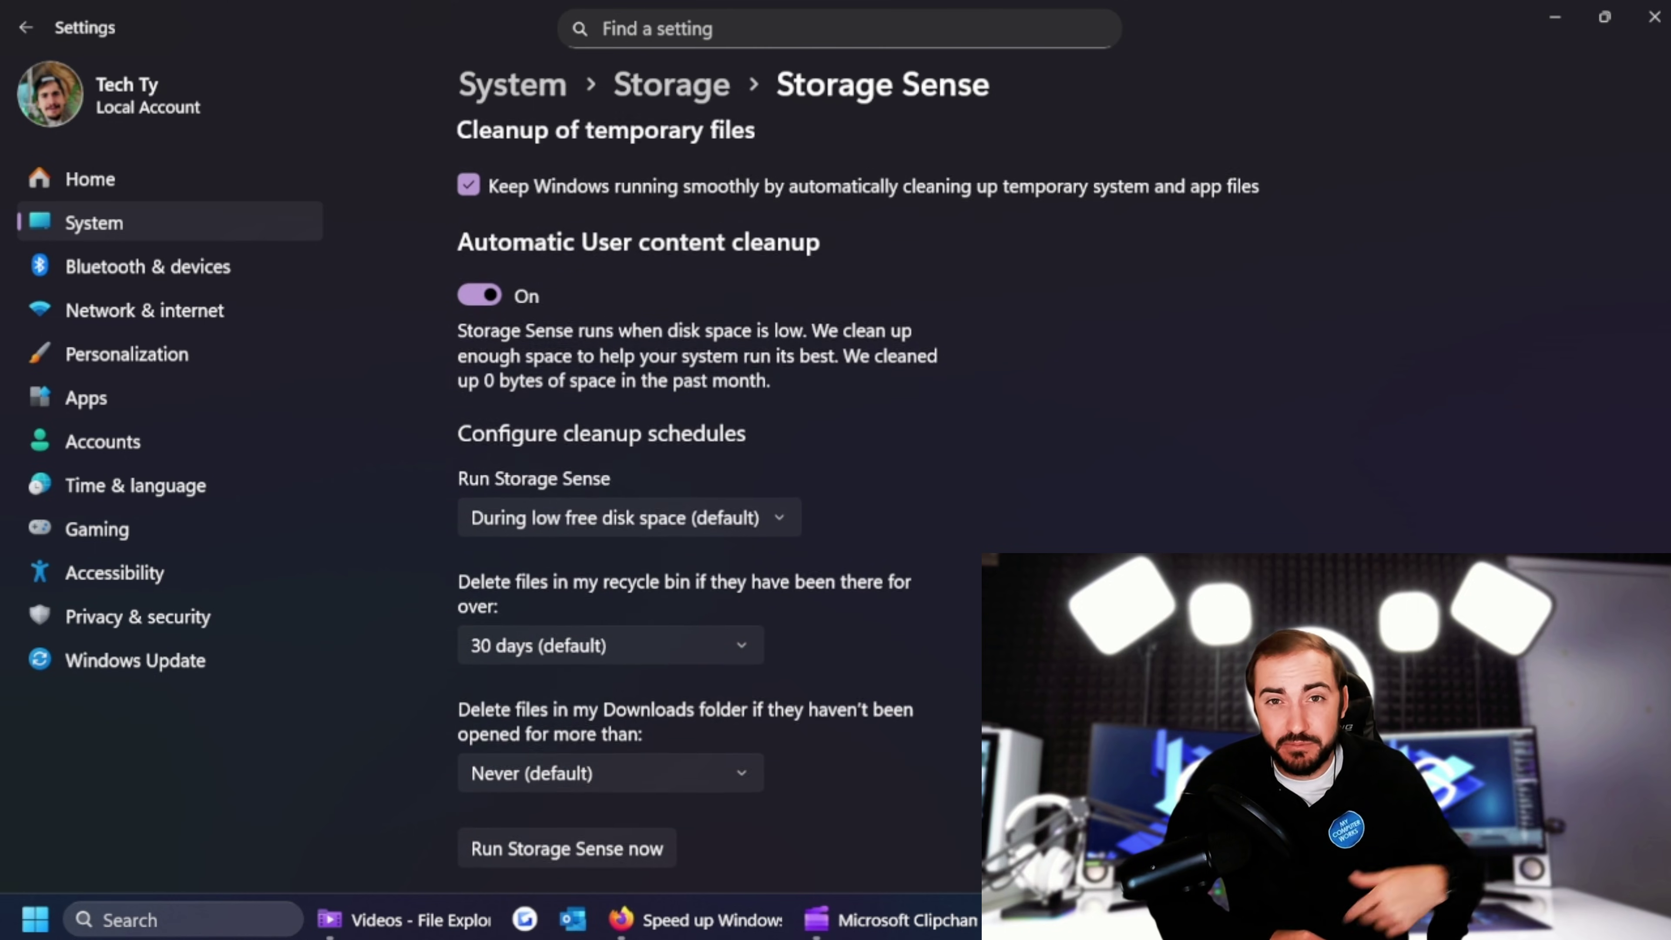
scroll(698, 501, down, 1)
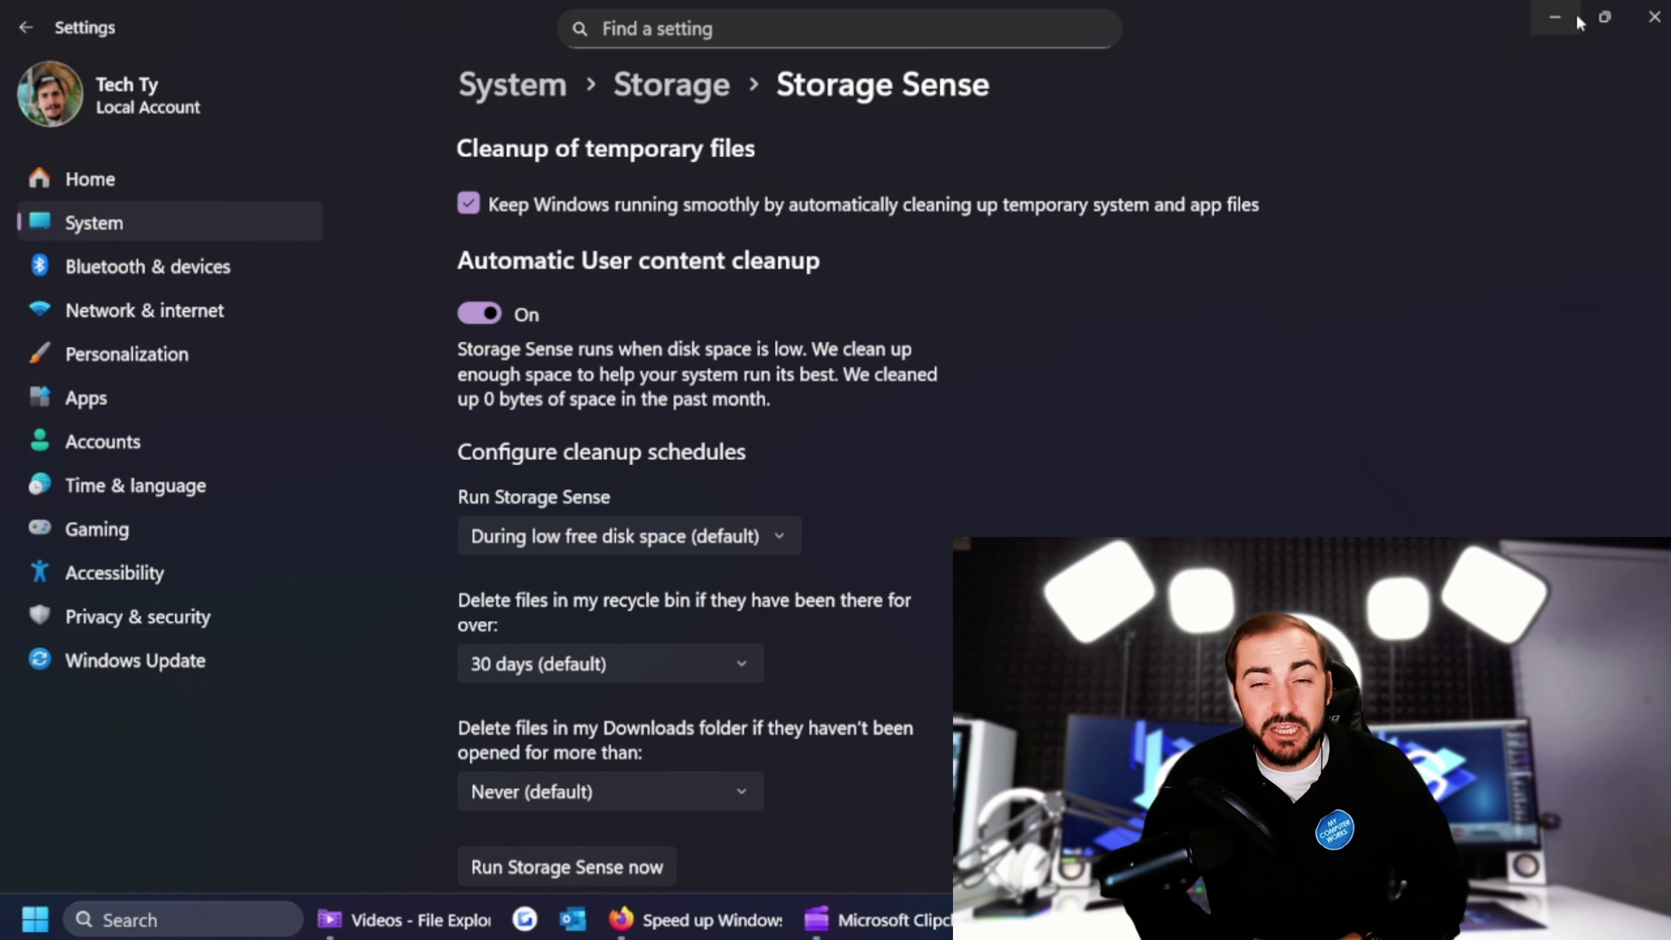
click(1558, 21)
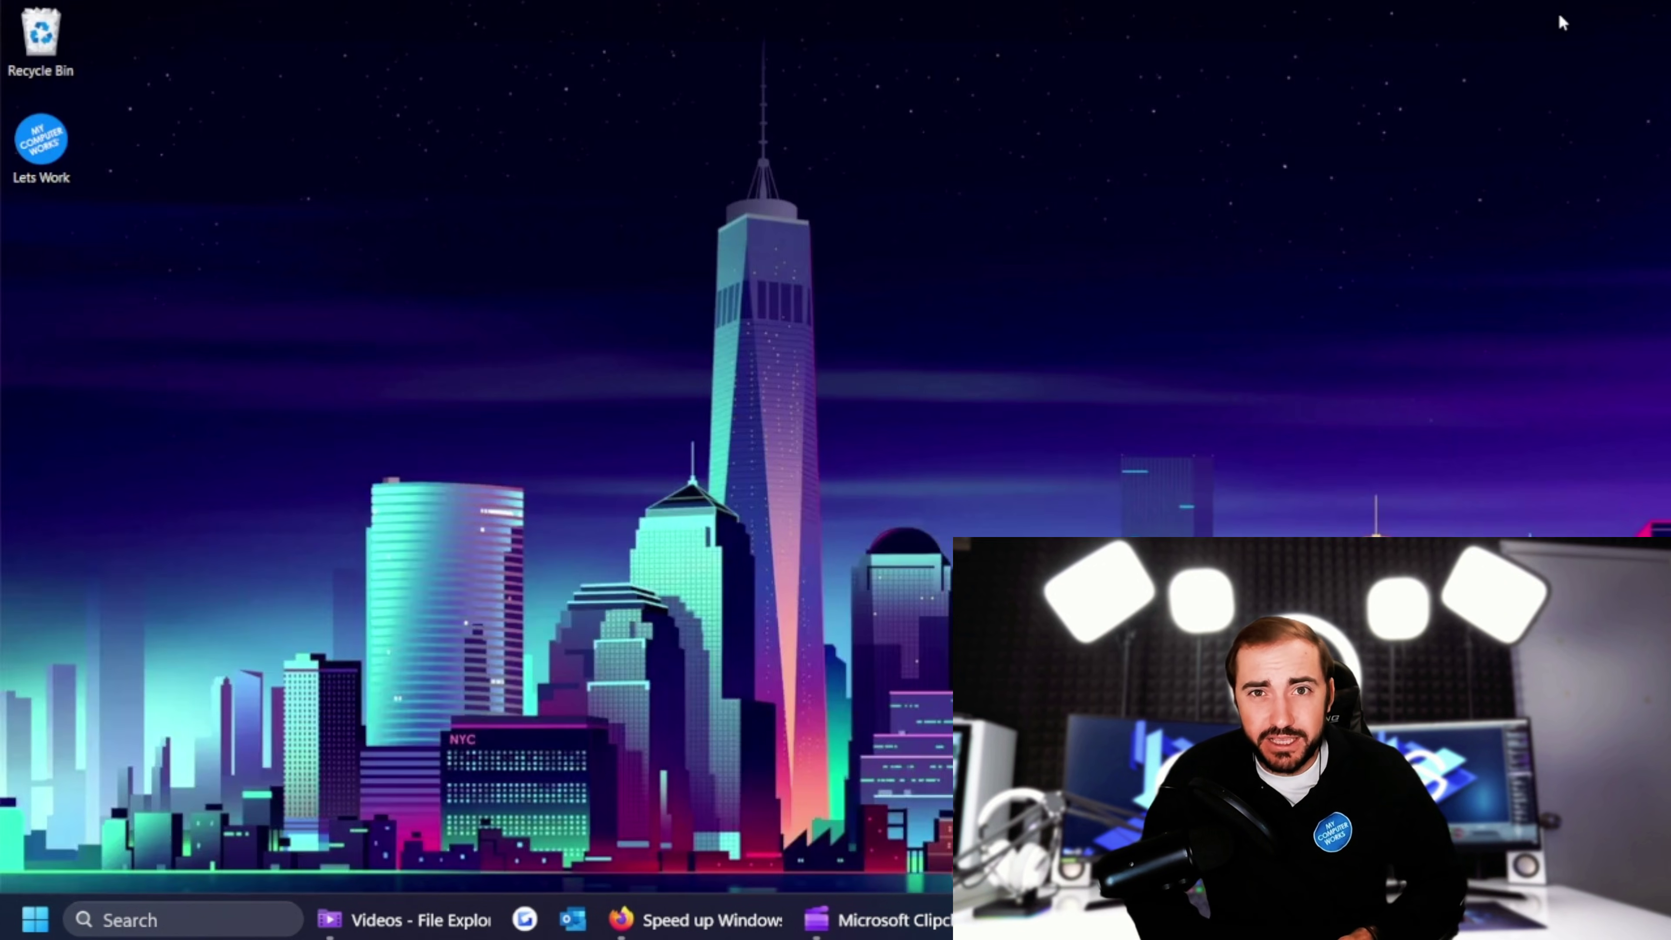
Step: Search for 'security' and open the Windows Security app
click(161, 922)
text(secu)
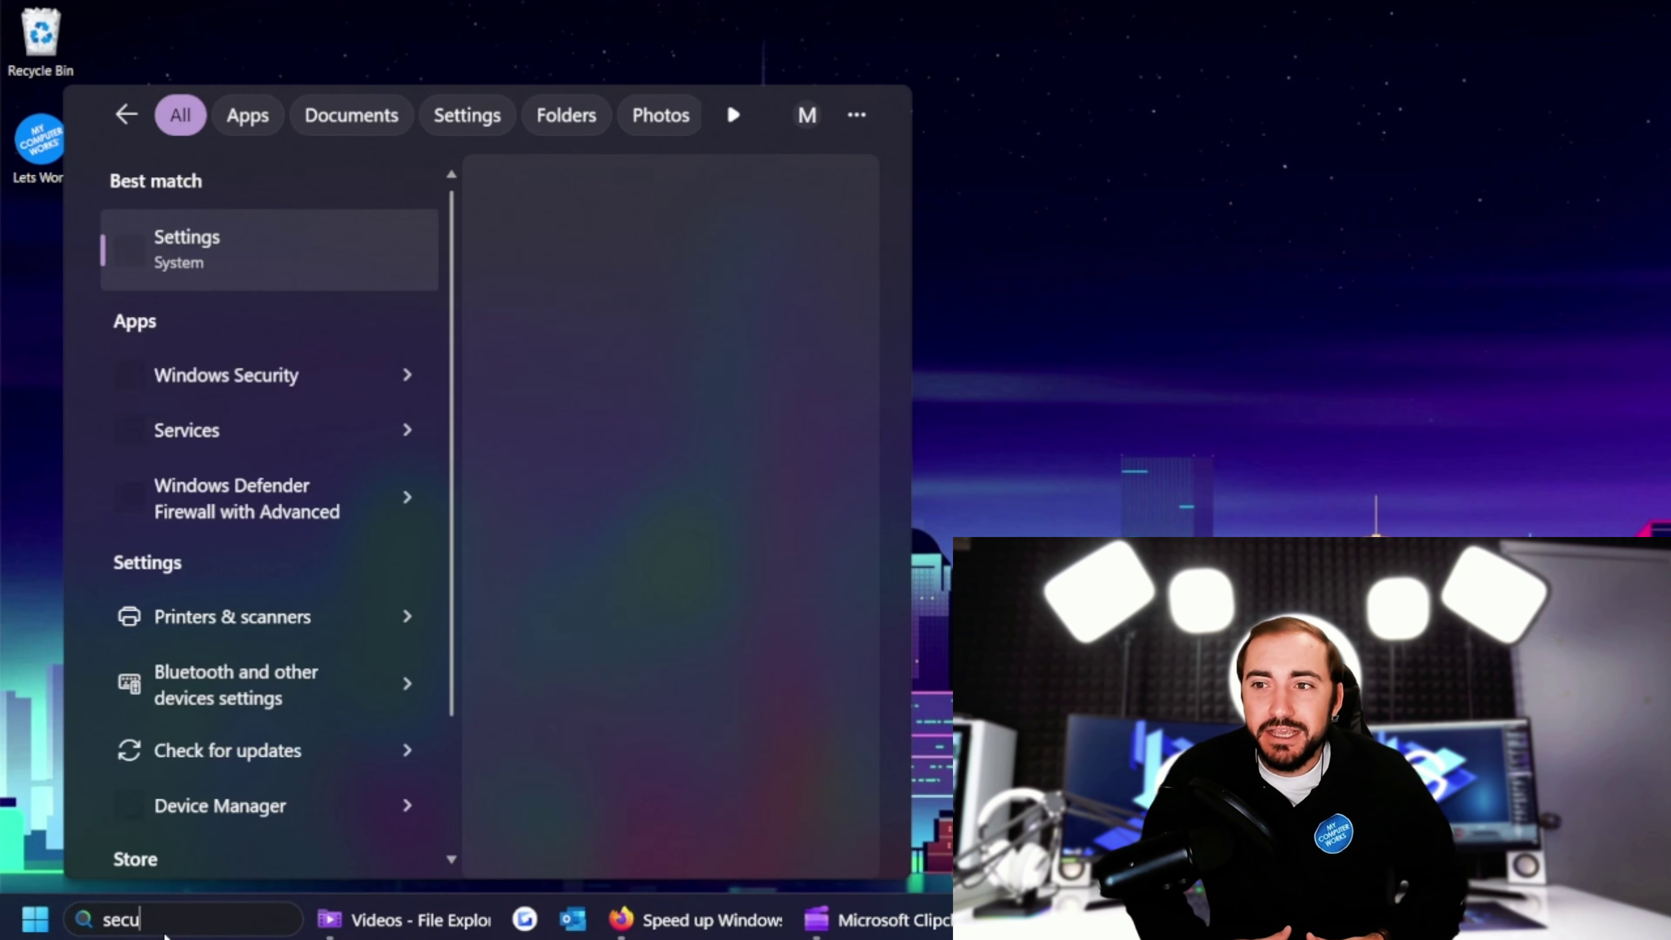
text(rity)
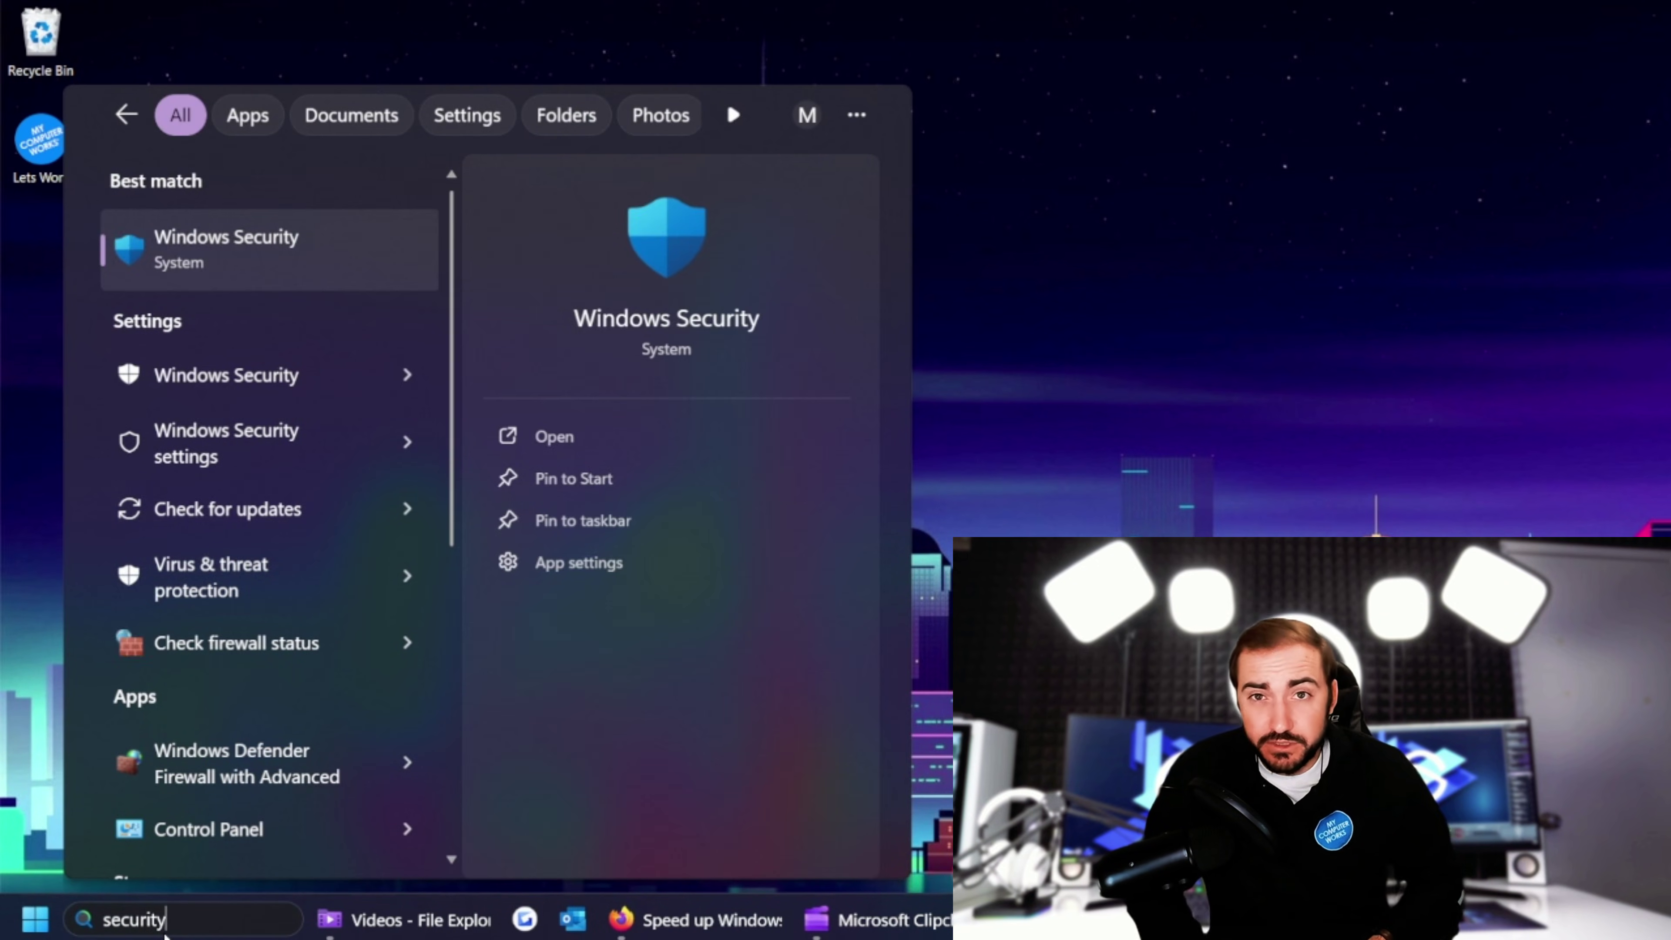
key(Return)
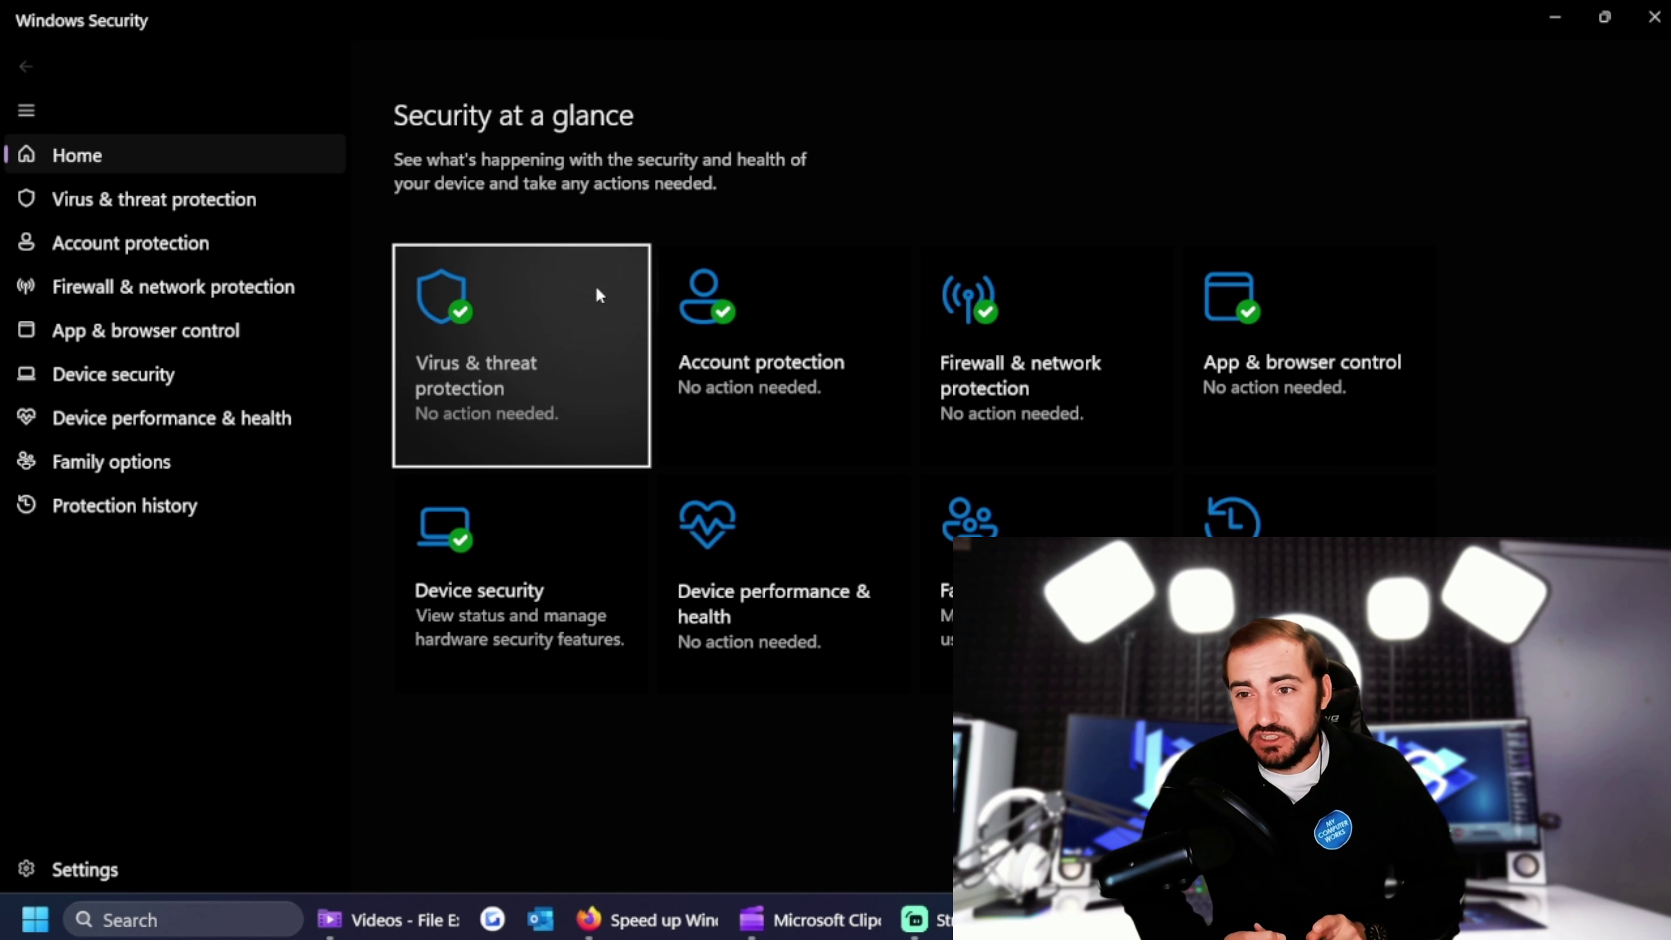
Step: Start a Quick scan from the Virus & threat protection page
click(586, 300)
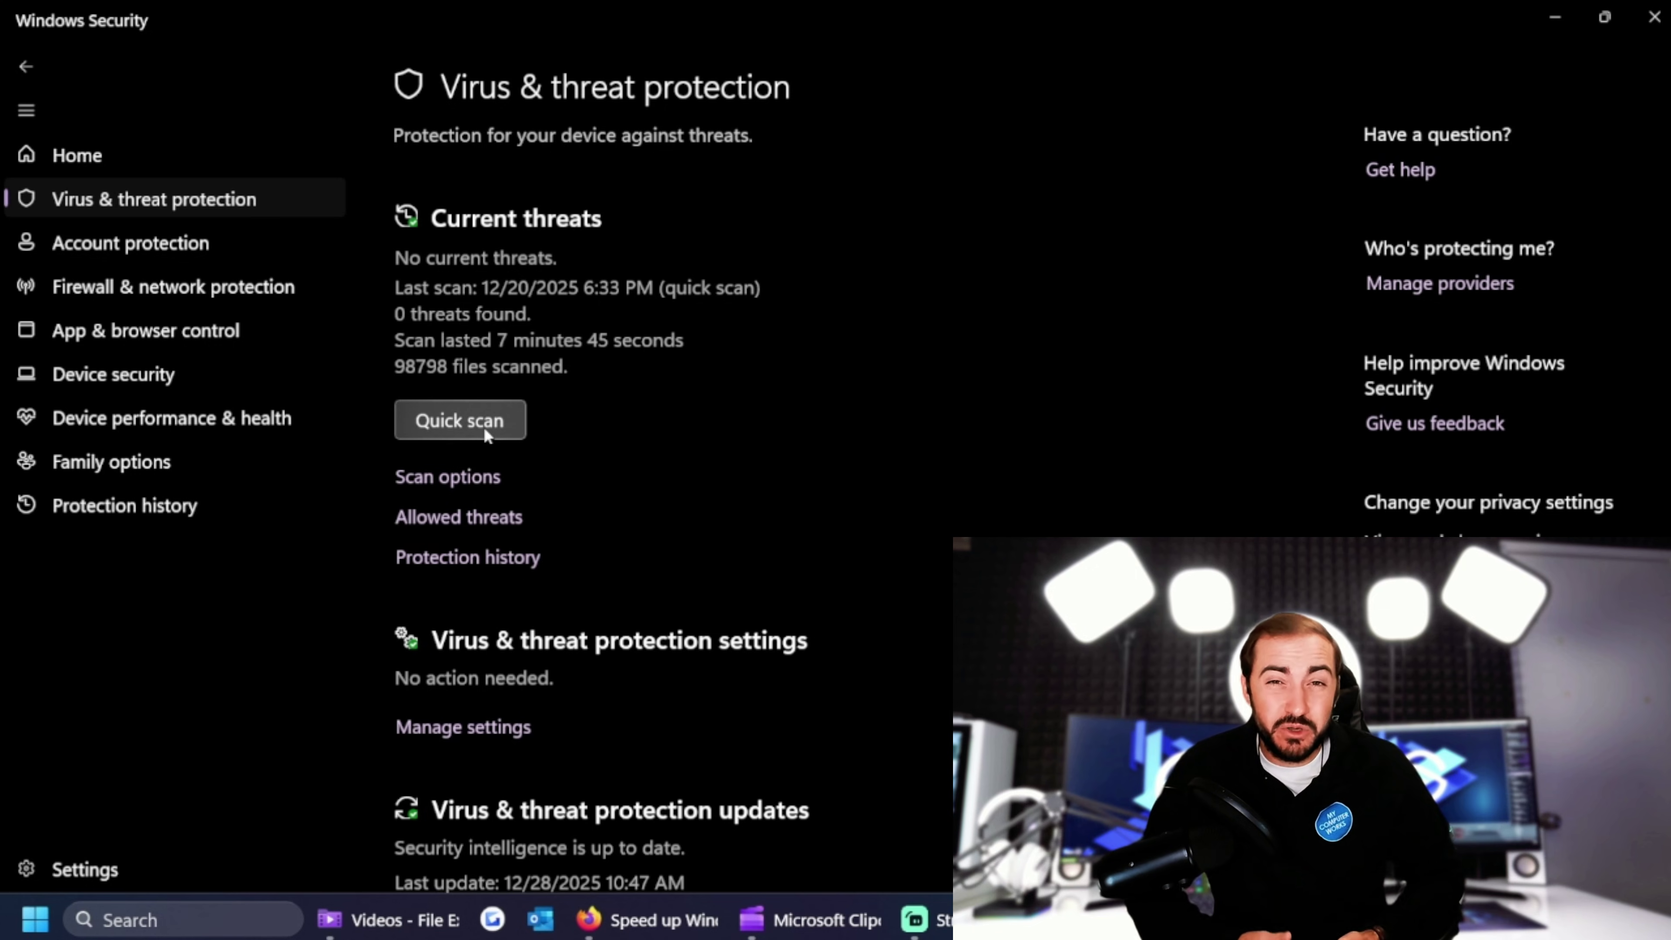
click(485, 430)
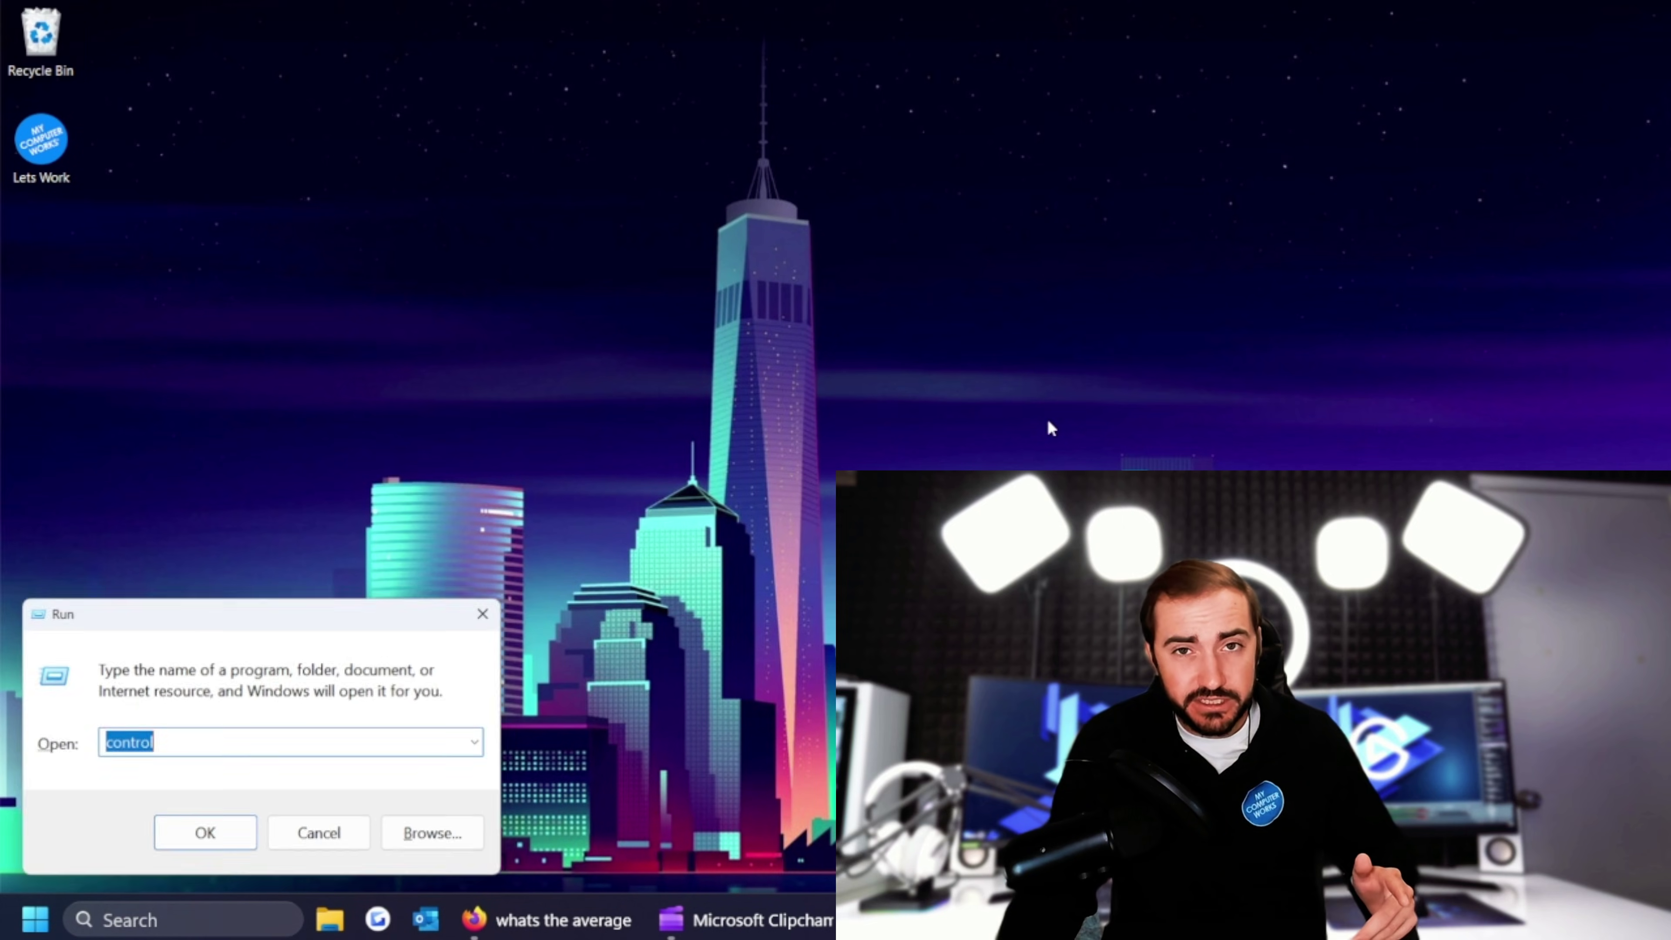
Step: Run 'control' from the Run dialog to open Control Panel
click(204, 736)
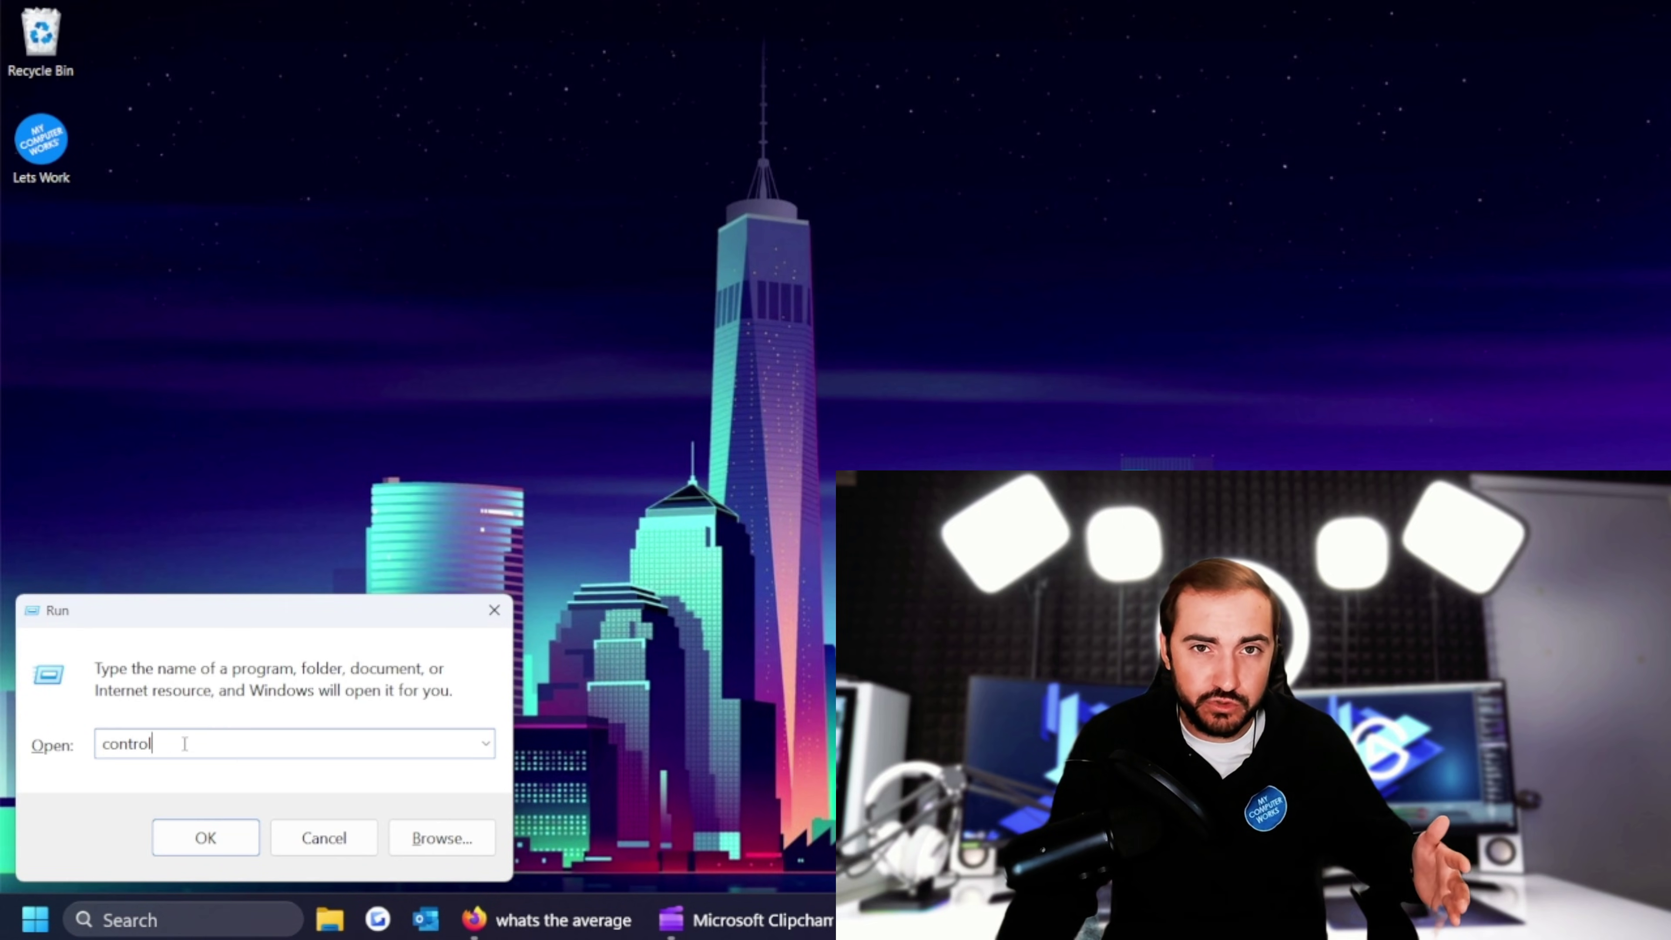
click(256, 839)
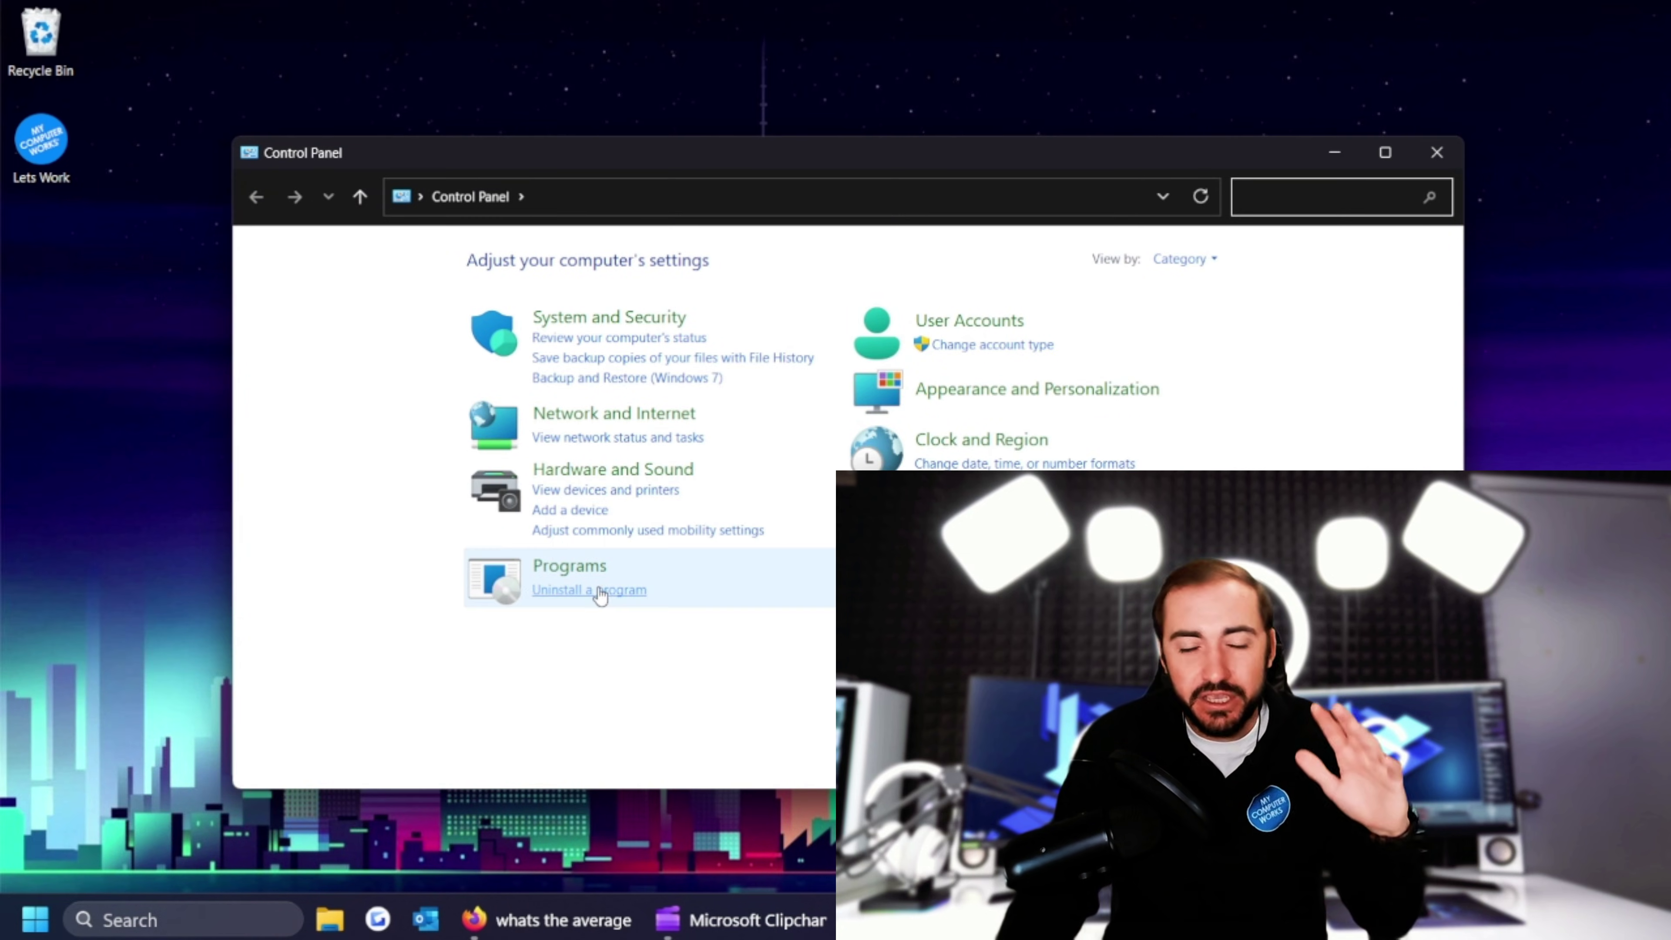
Step: Open Uninstall a program and scroll through the installed programs list
click(595, 590)
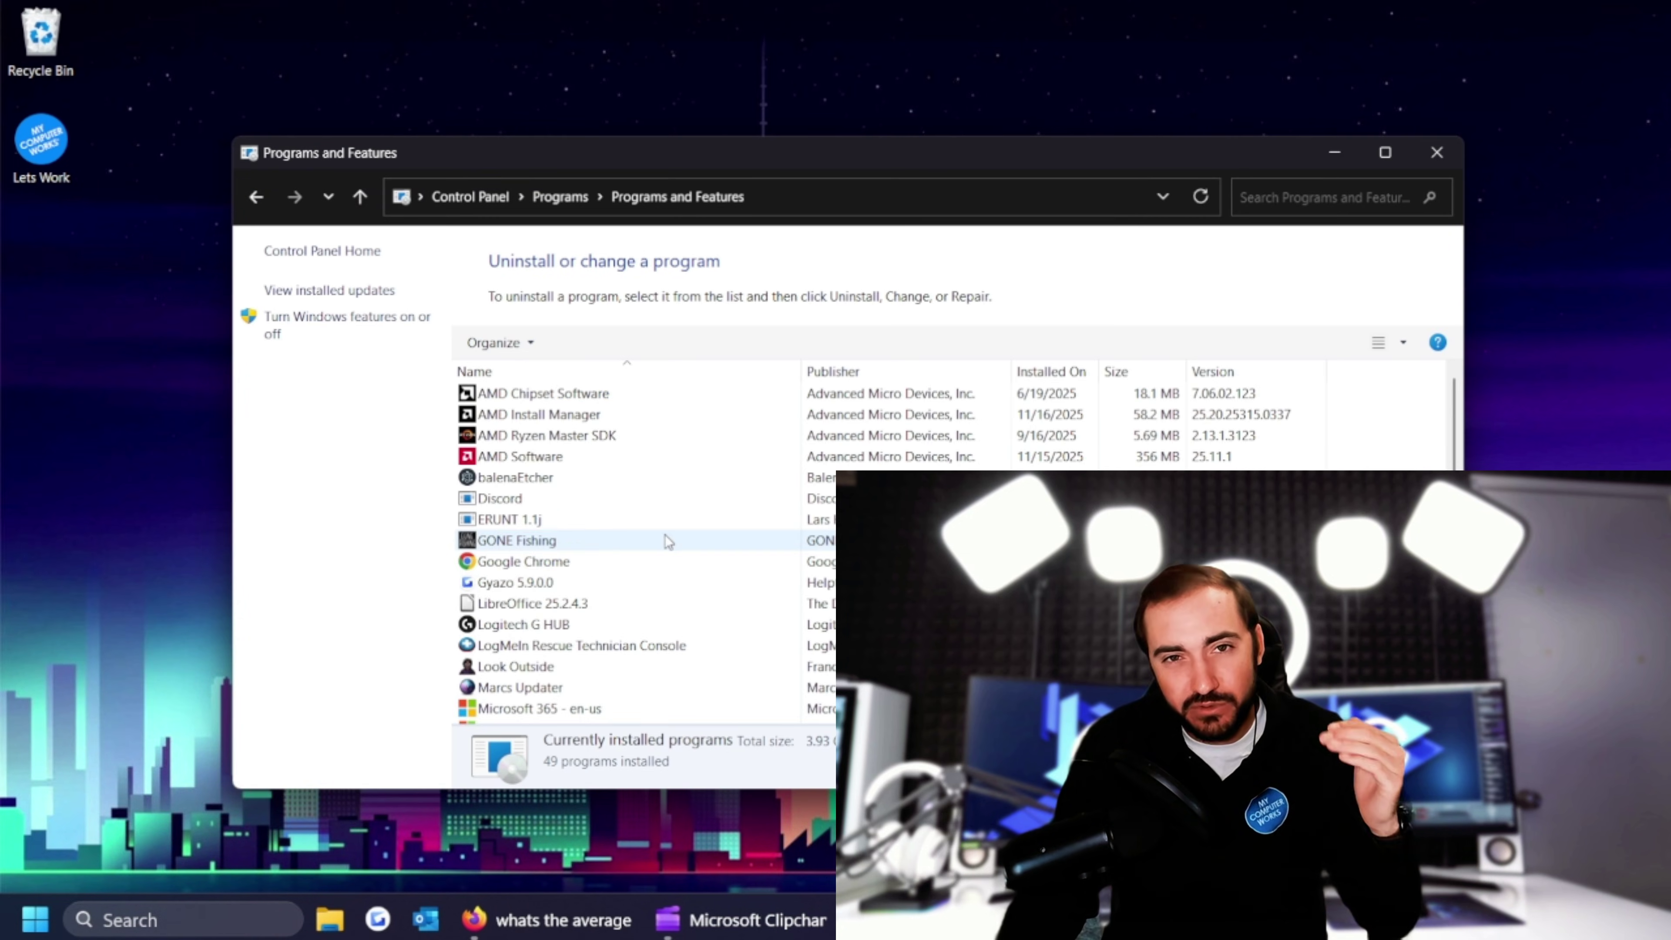
scroll(666, 539, down, 1)
scroll(666, 540, up, 1)
scroll(666, 540, down, 2)
scroll(668, 540, down, 7)
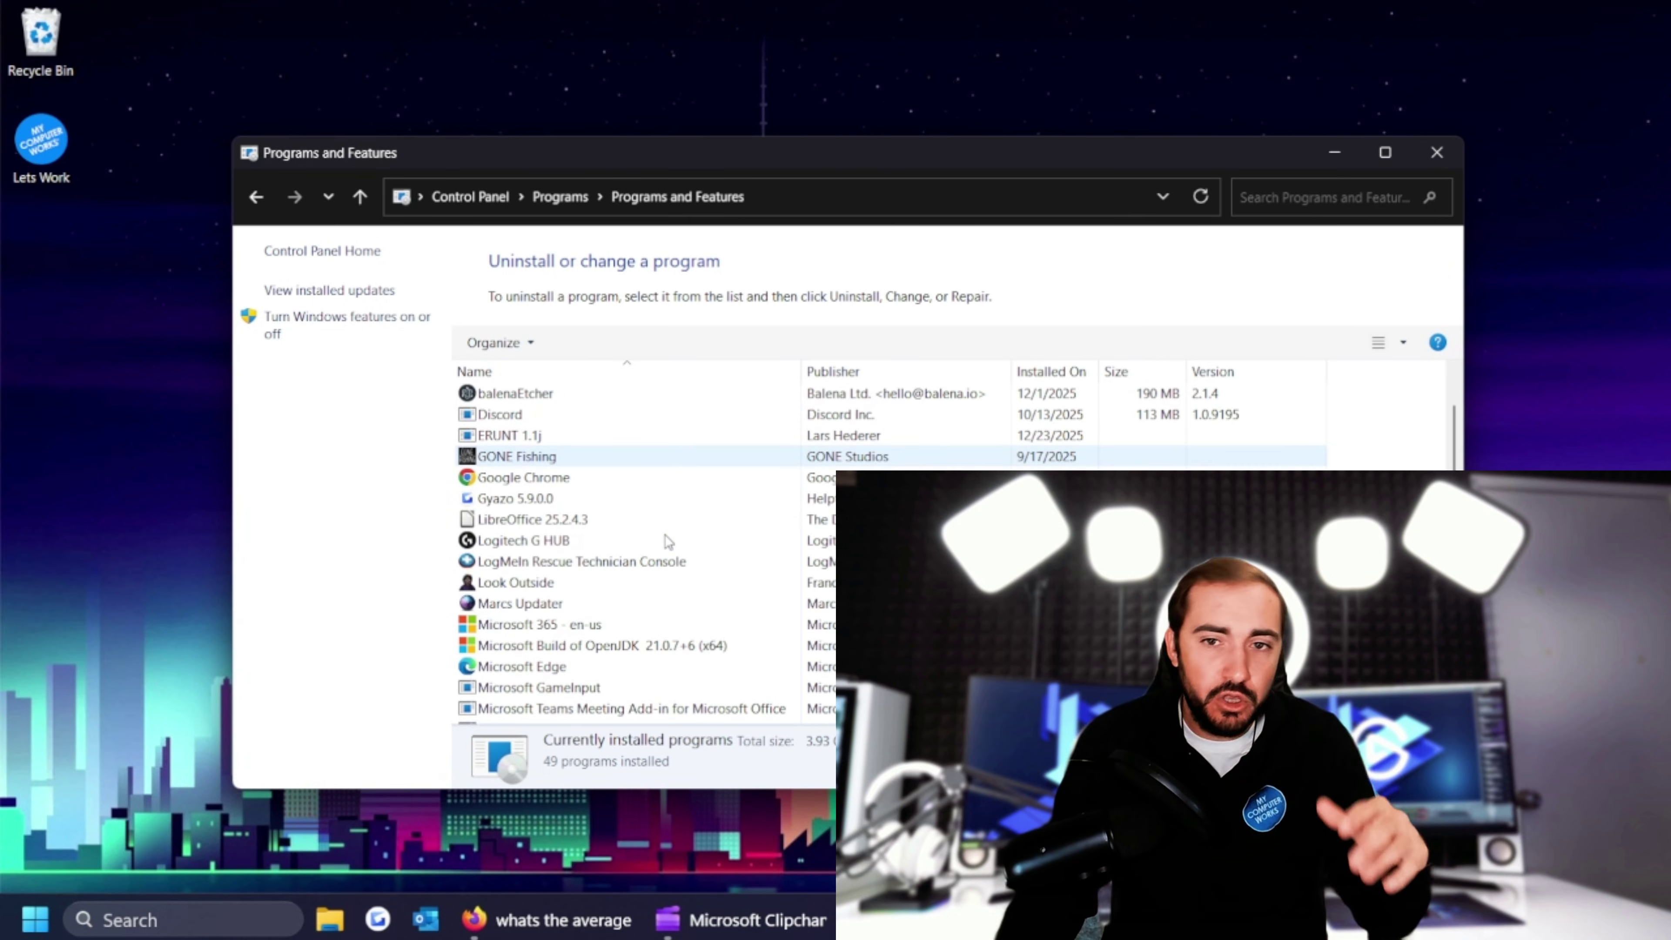
scroll(667, 540, down, 1)
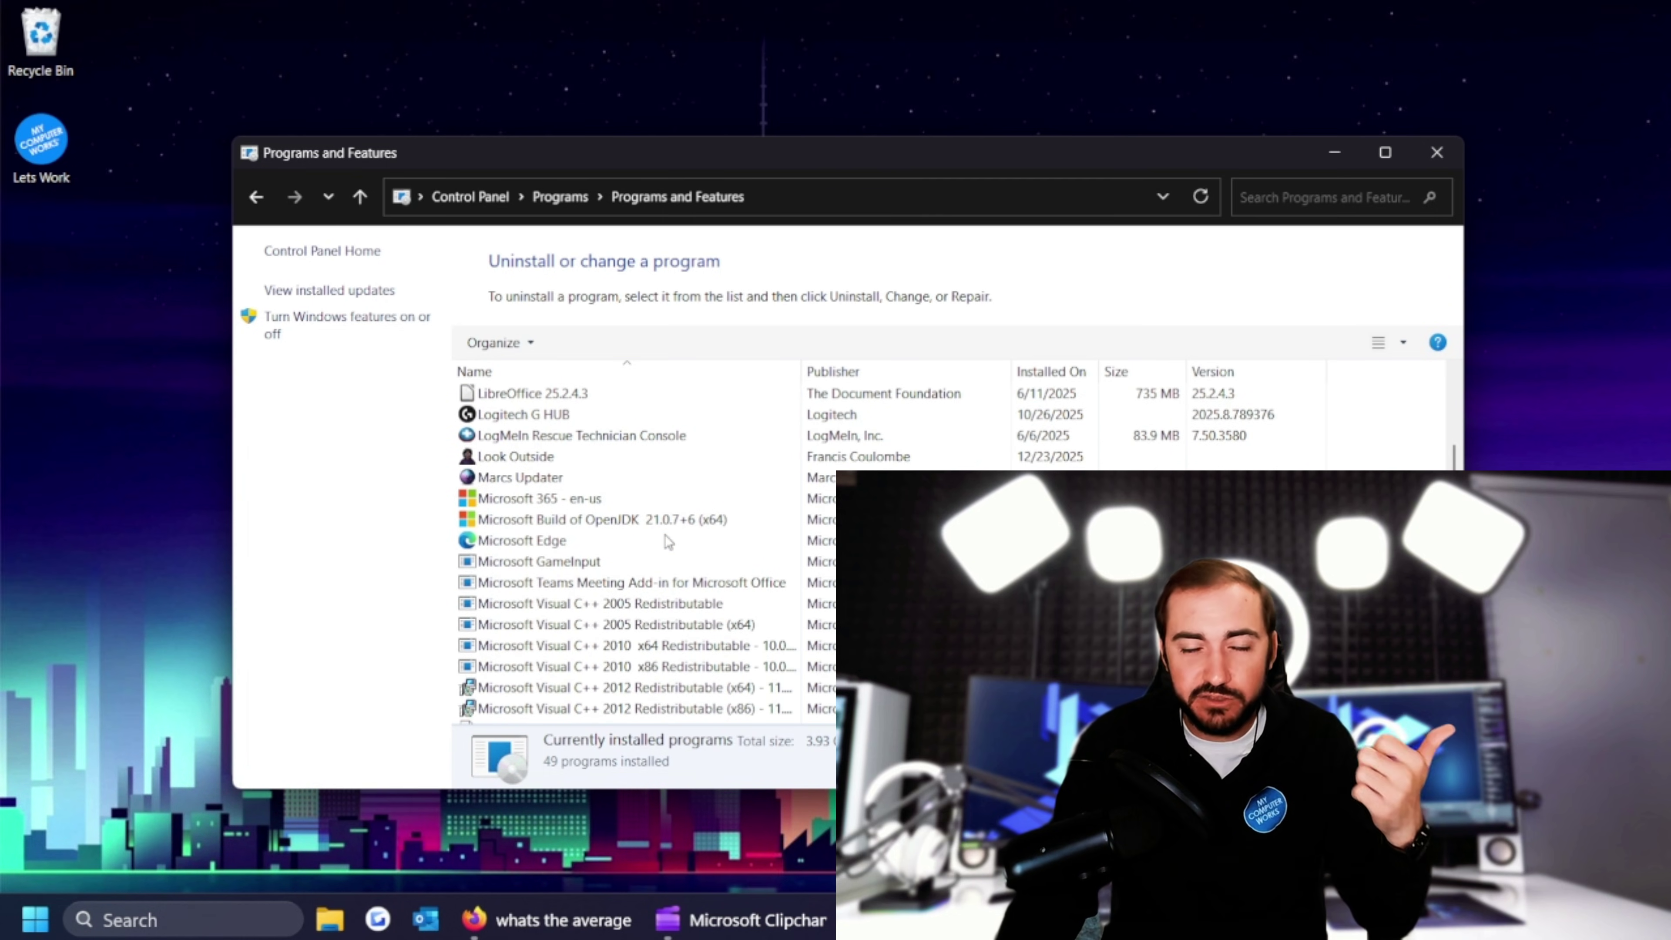
scroll(667, 541, down, 4)
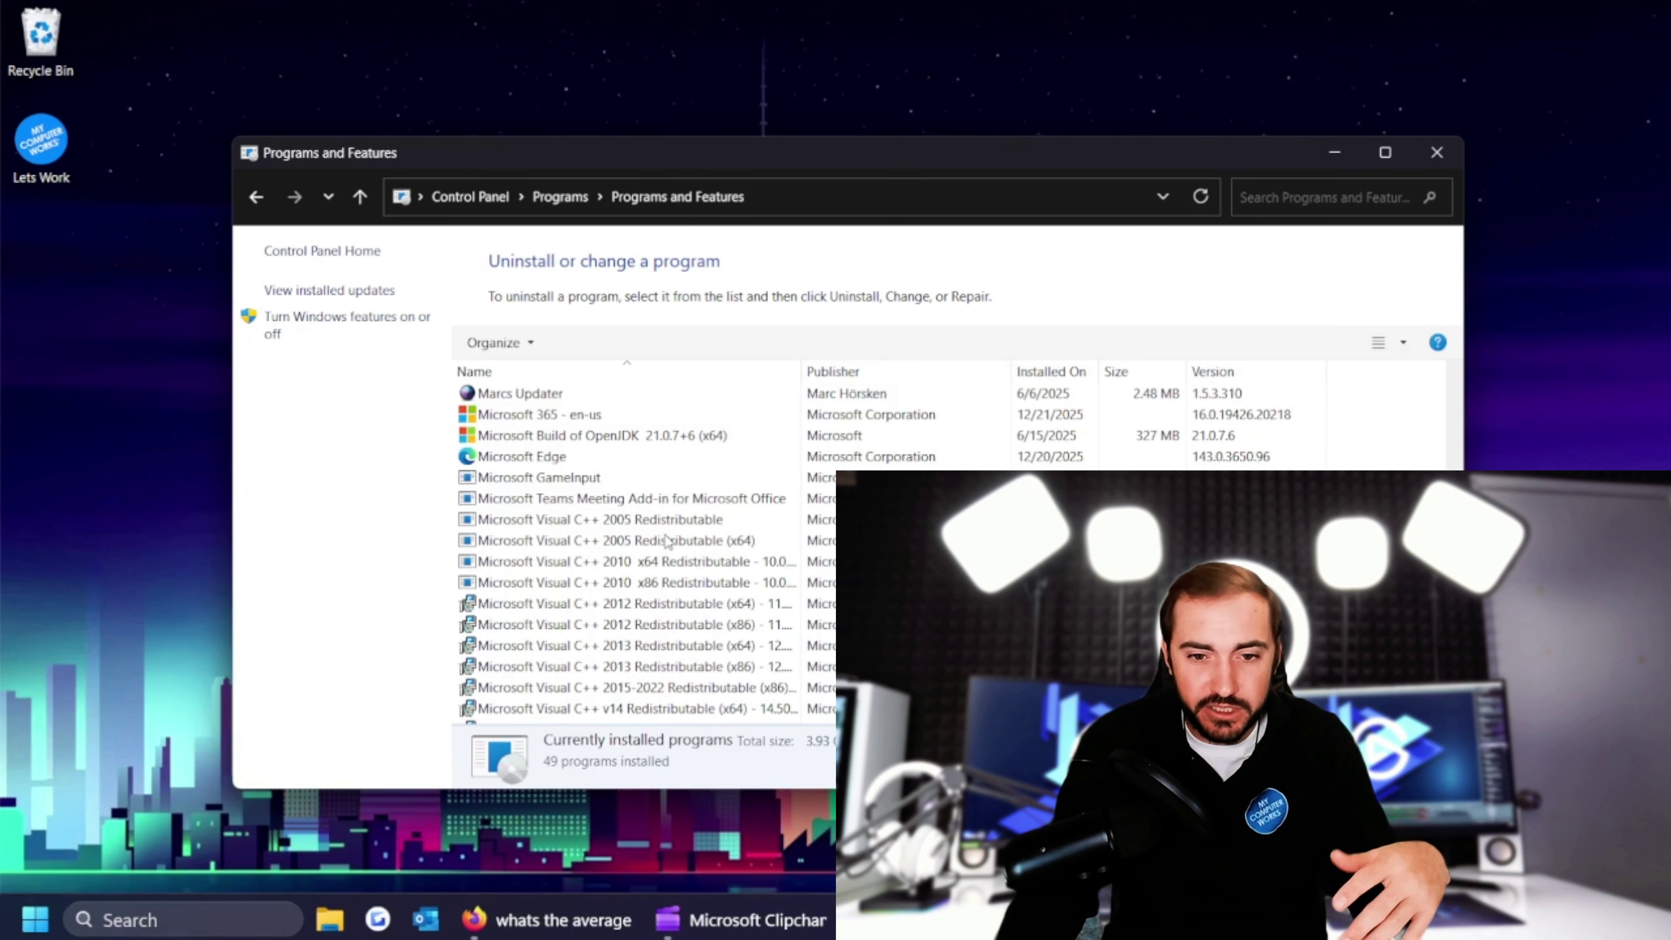
Step: Select Microsoft GameInput and Remote Desktop Connection to review them, then close Programs and Features
click(611, 486)
scroll(706, 570, down, 4)
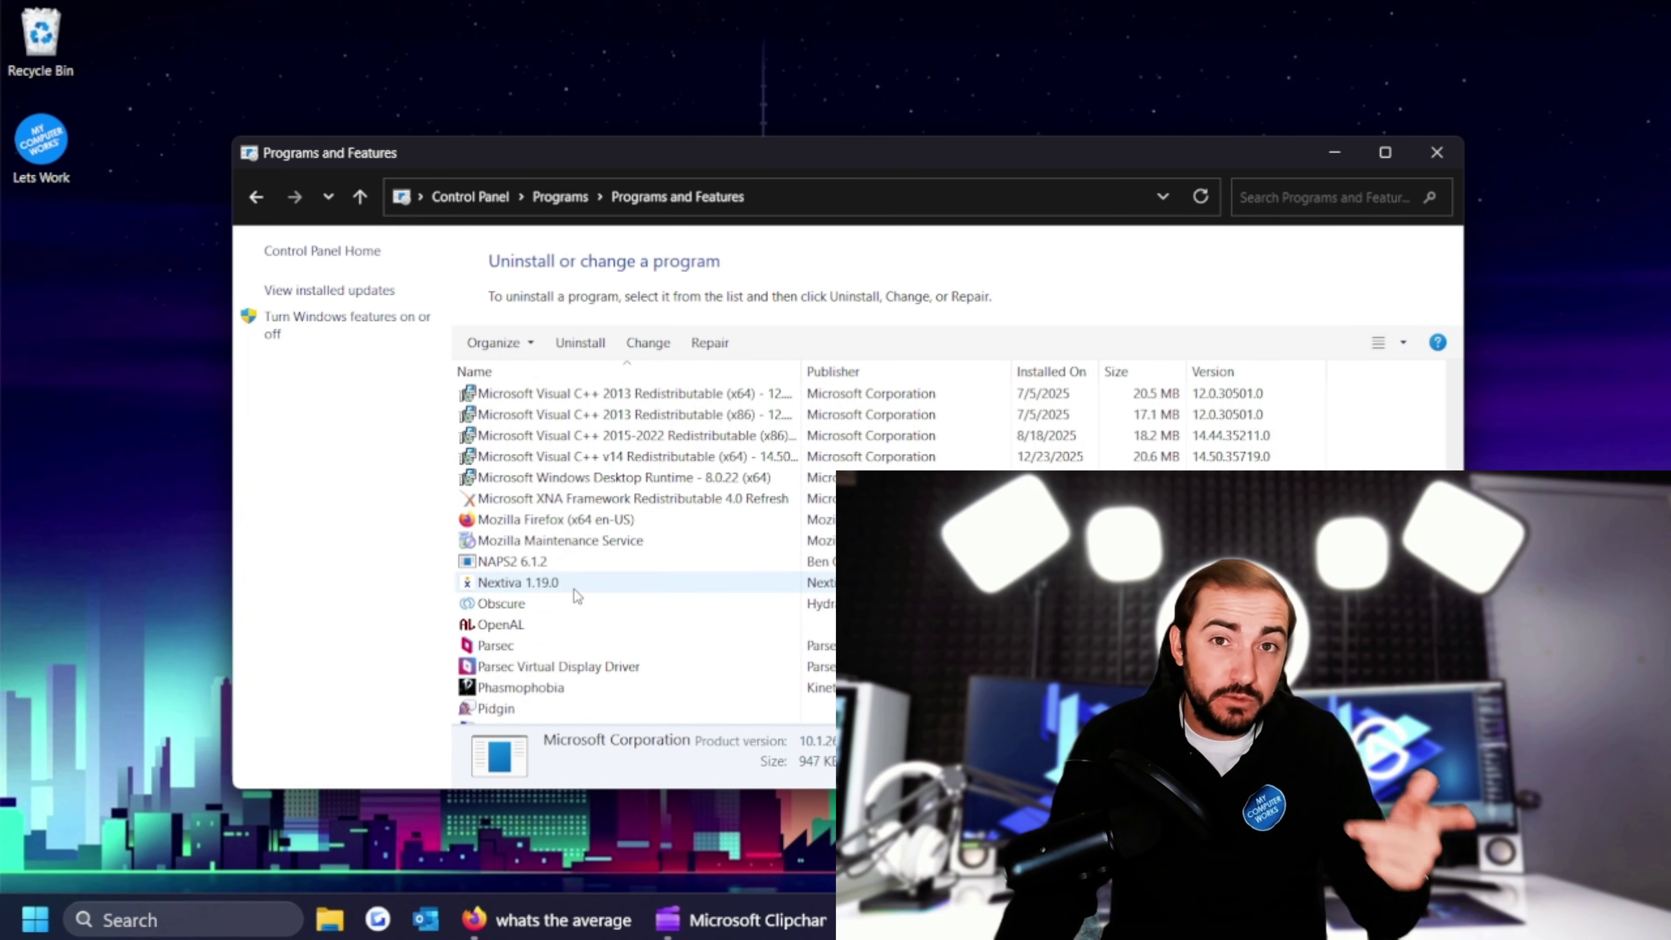
scroll(707, 622, down, 2)
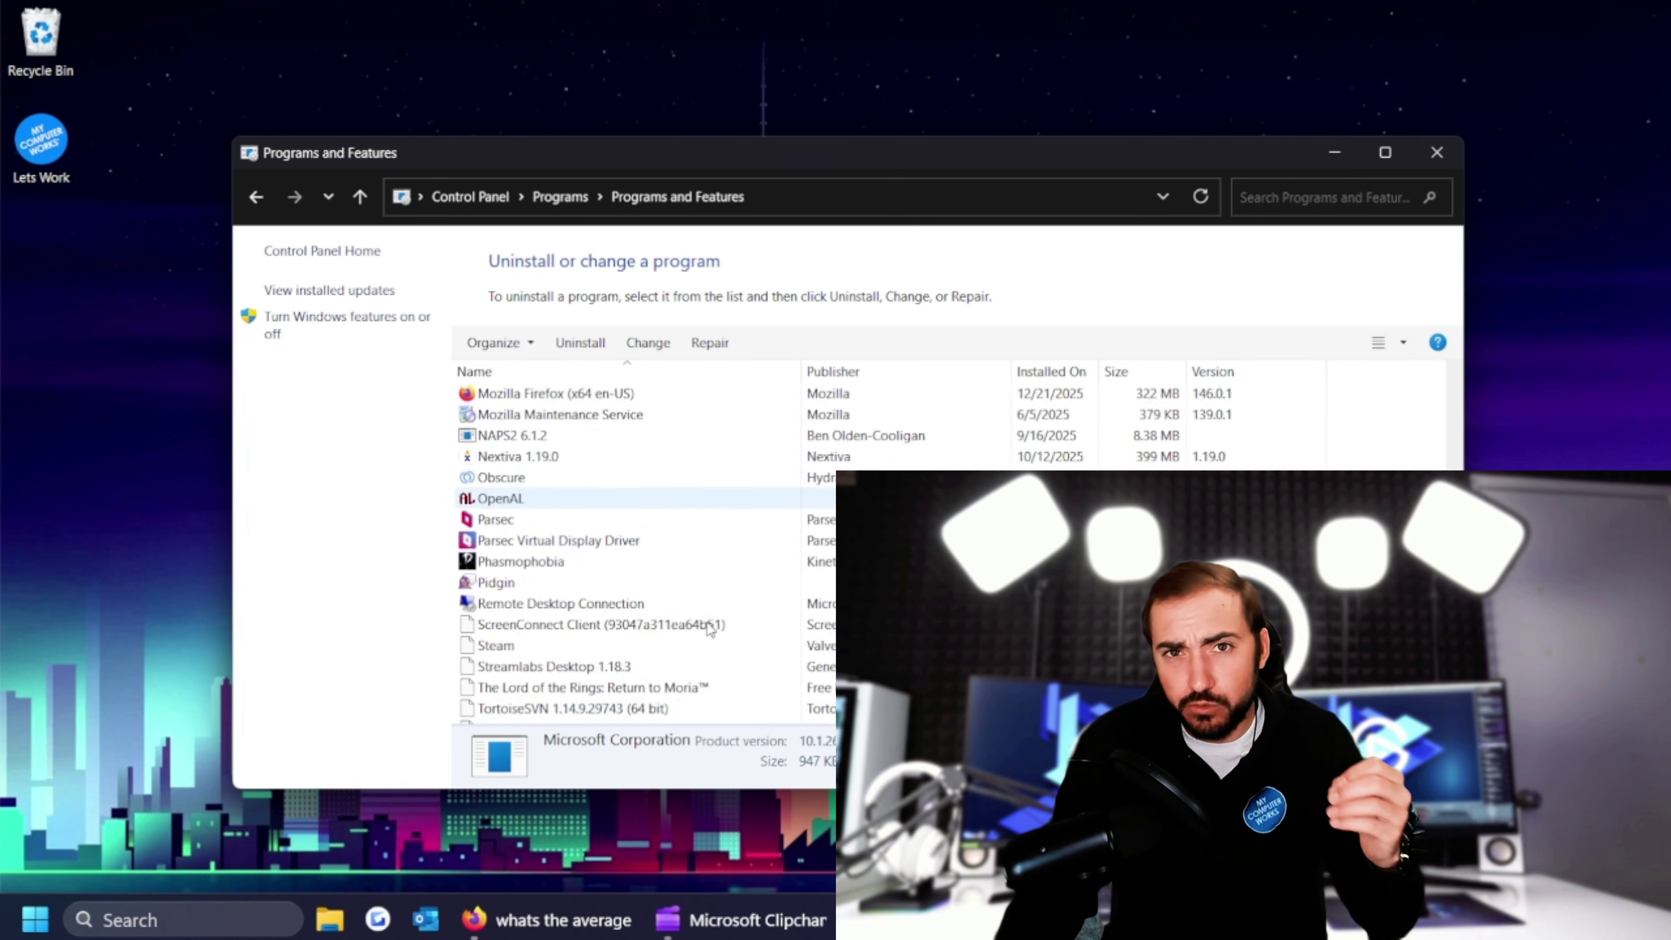
click(652, 583)
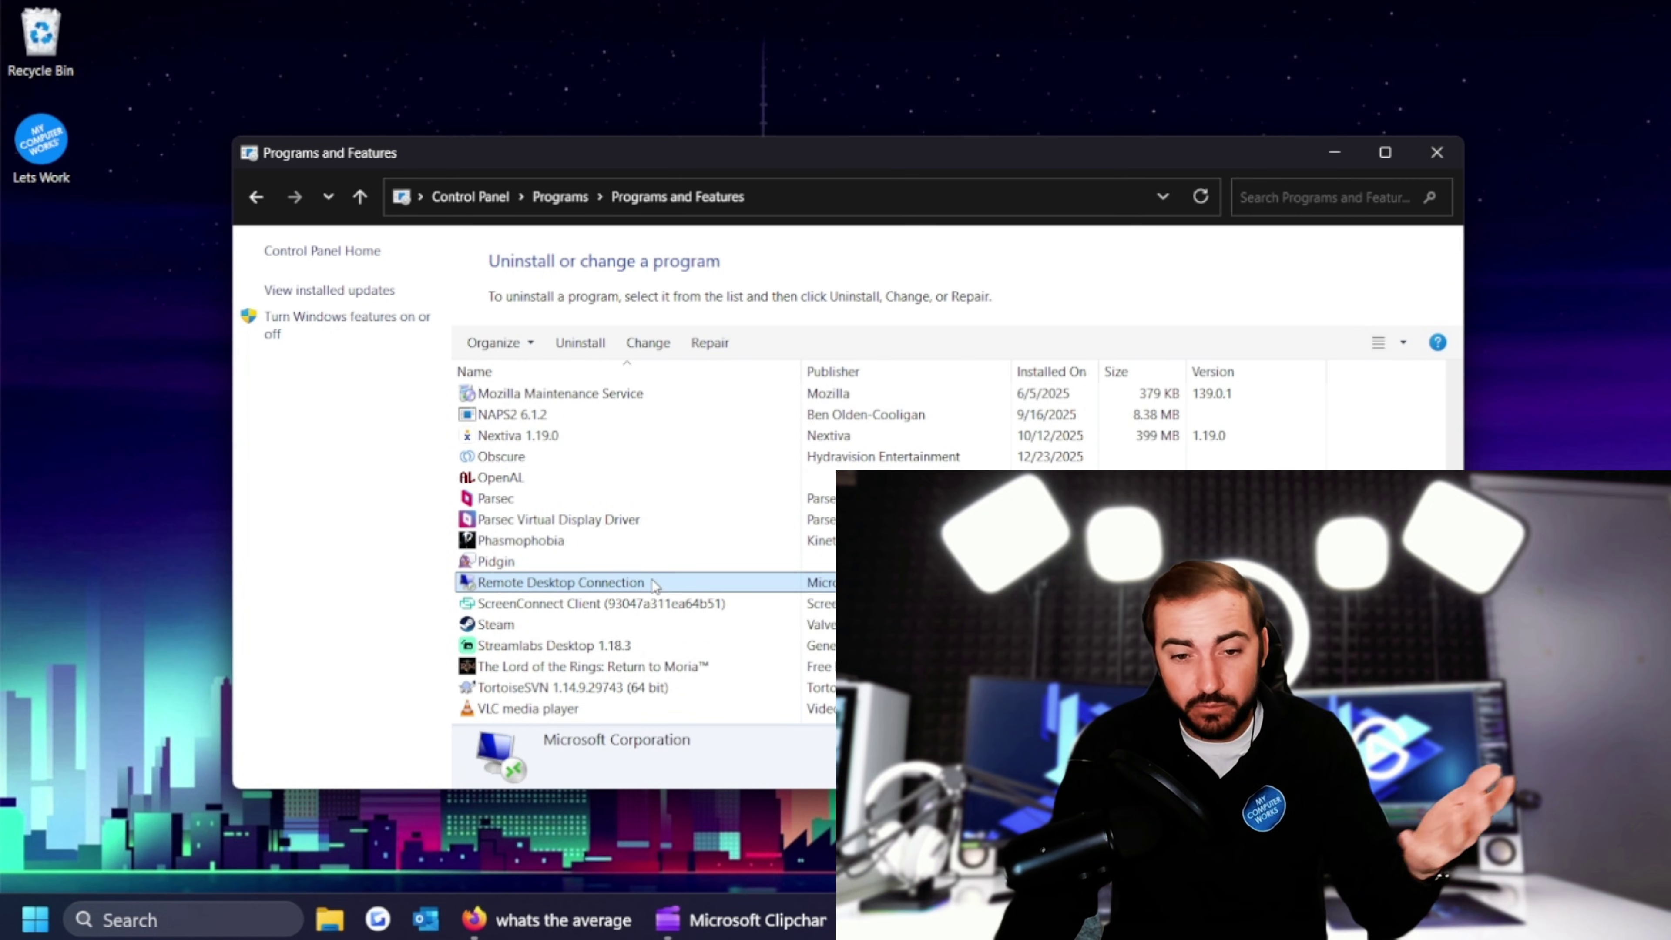
scroll(678, 535, up, 10)
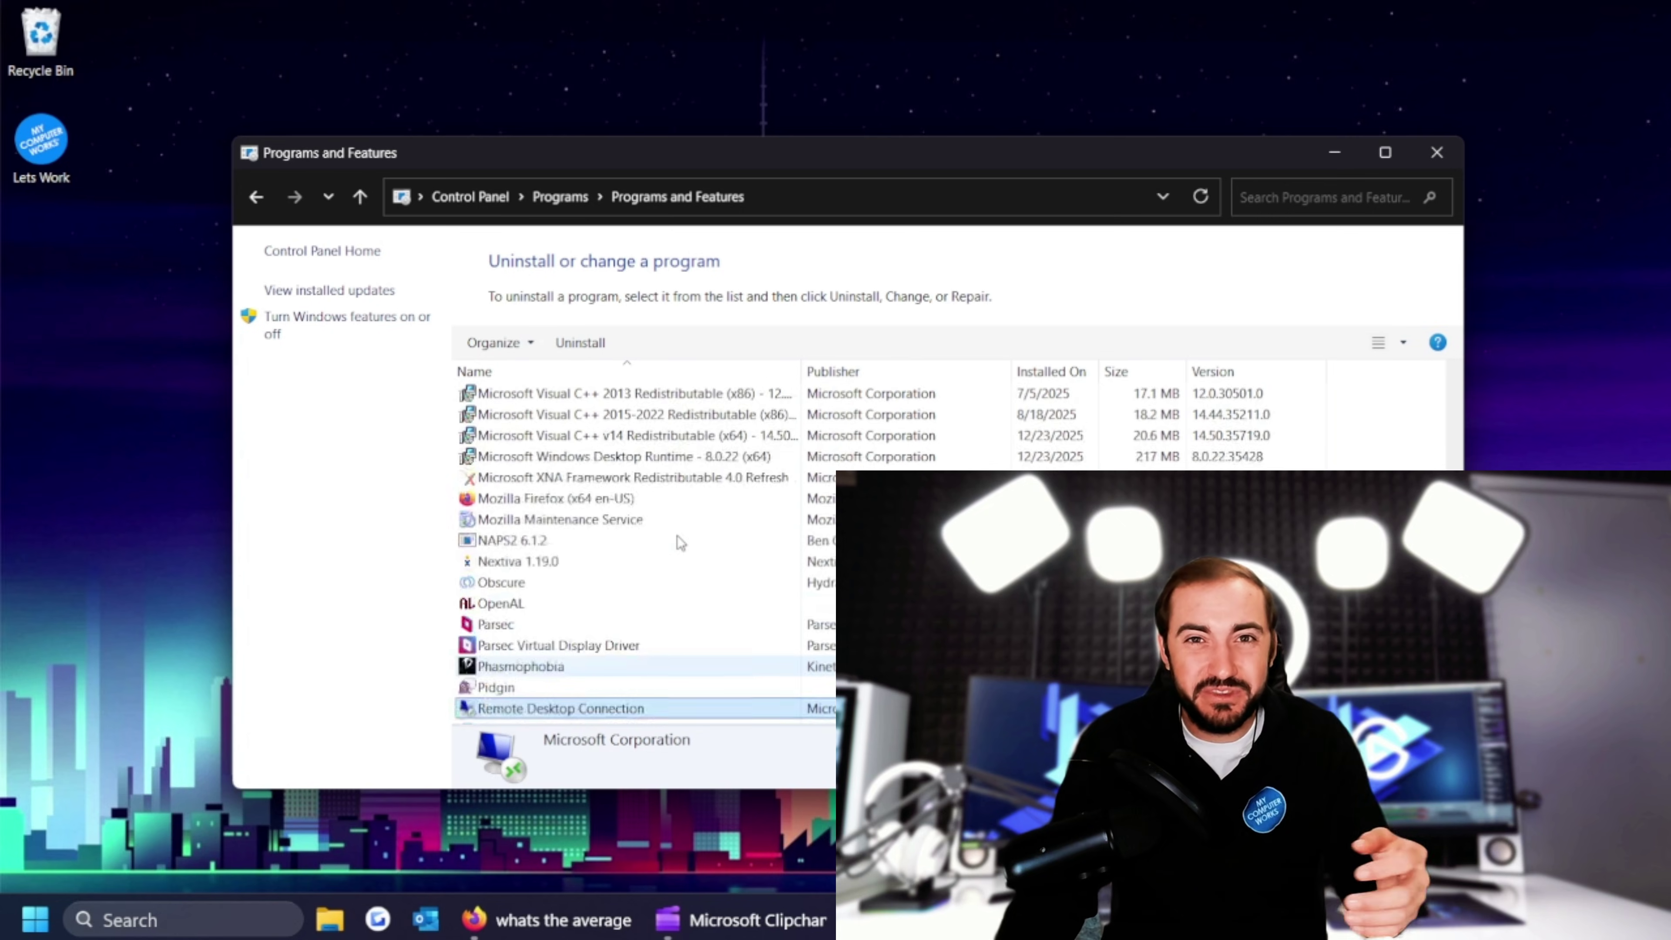
scroll(678, 537, up, 1)
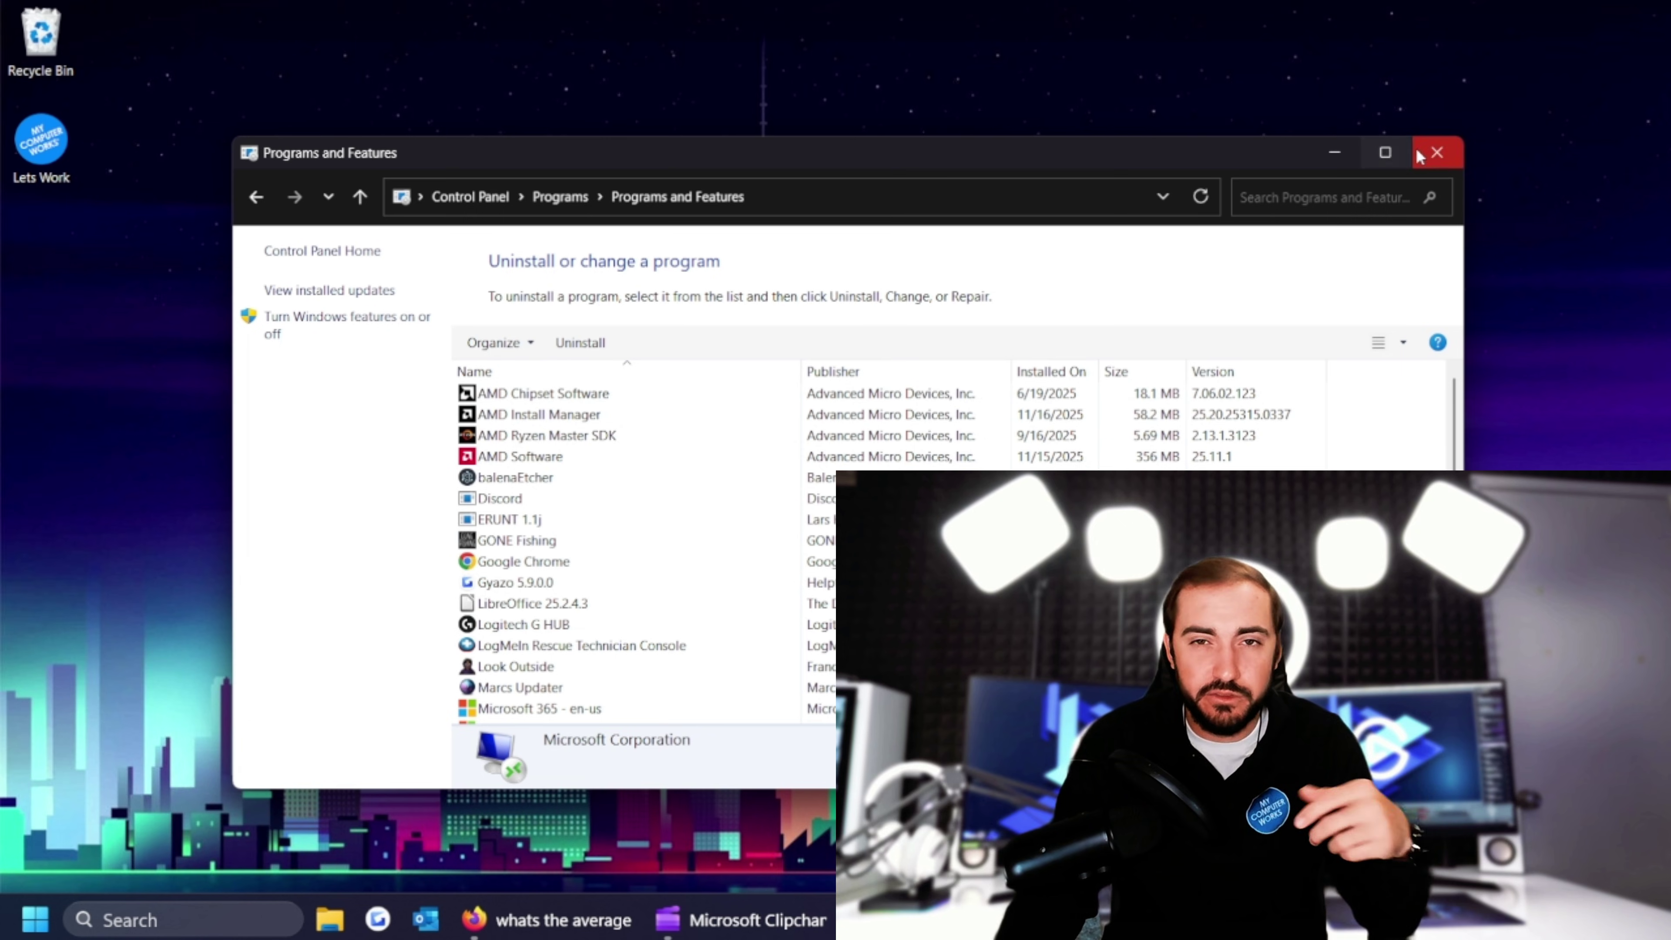
click(1437, 152)
Step: Open the Installed apps list in Settings from the Win+X menu and scroll down it
key(super+x)
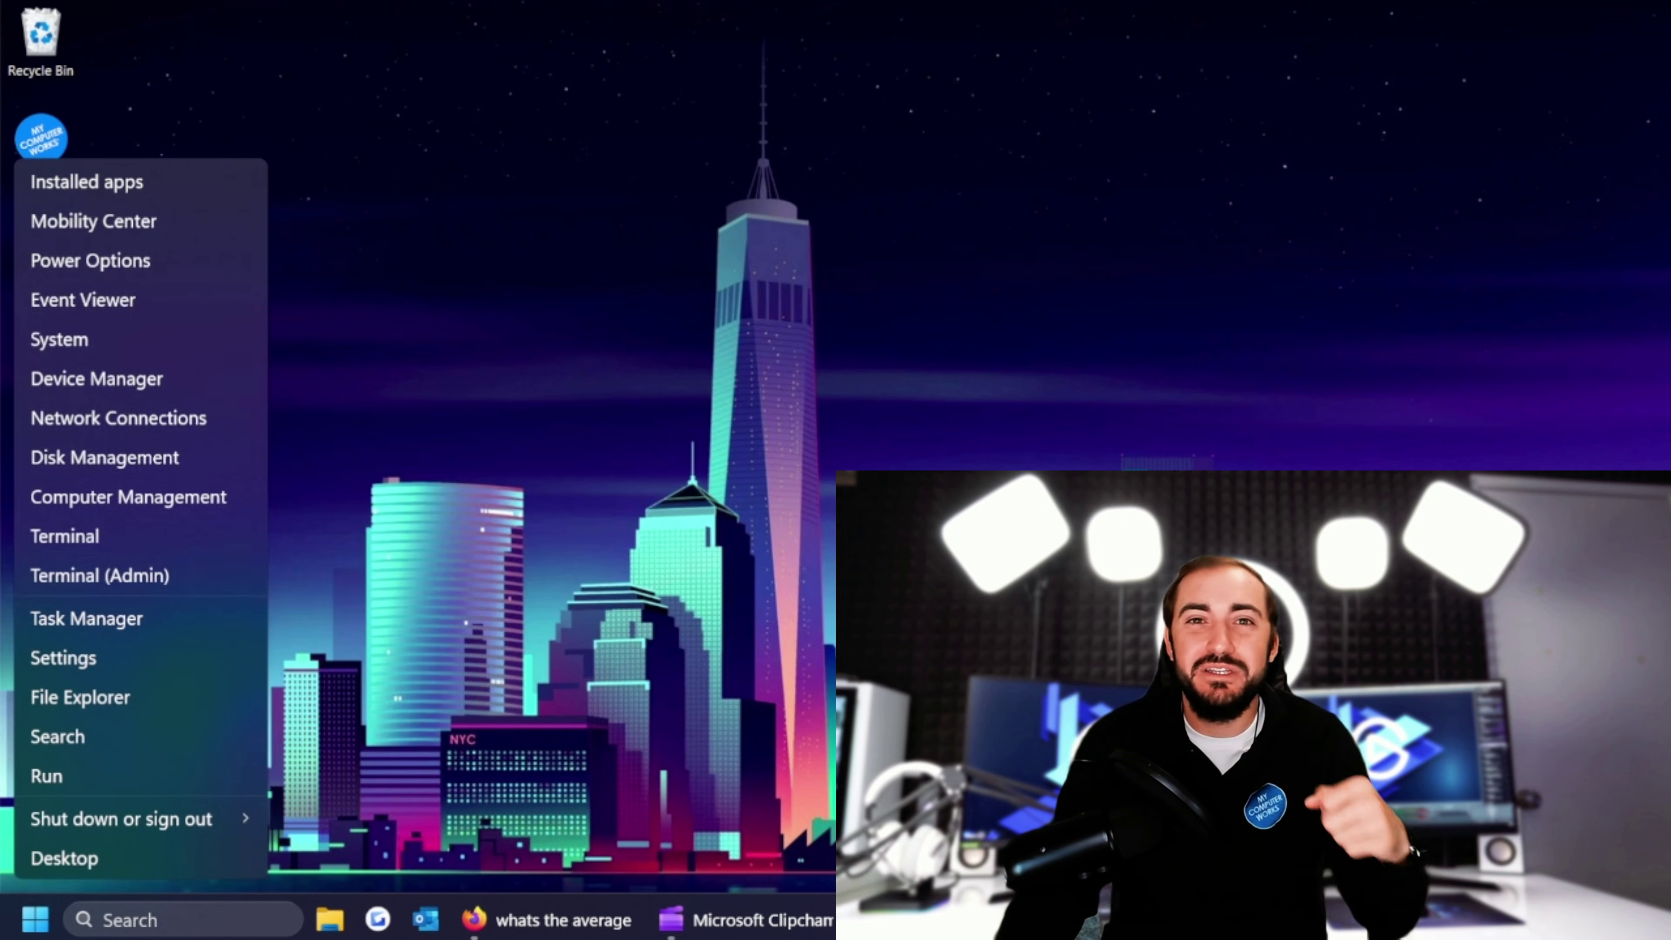
click(187, 179)
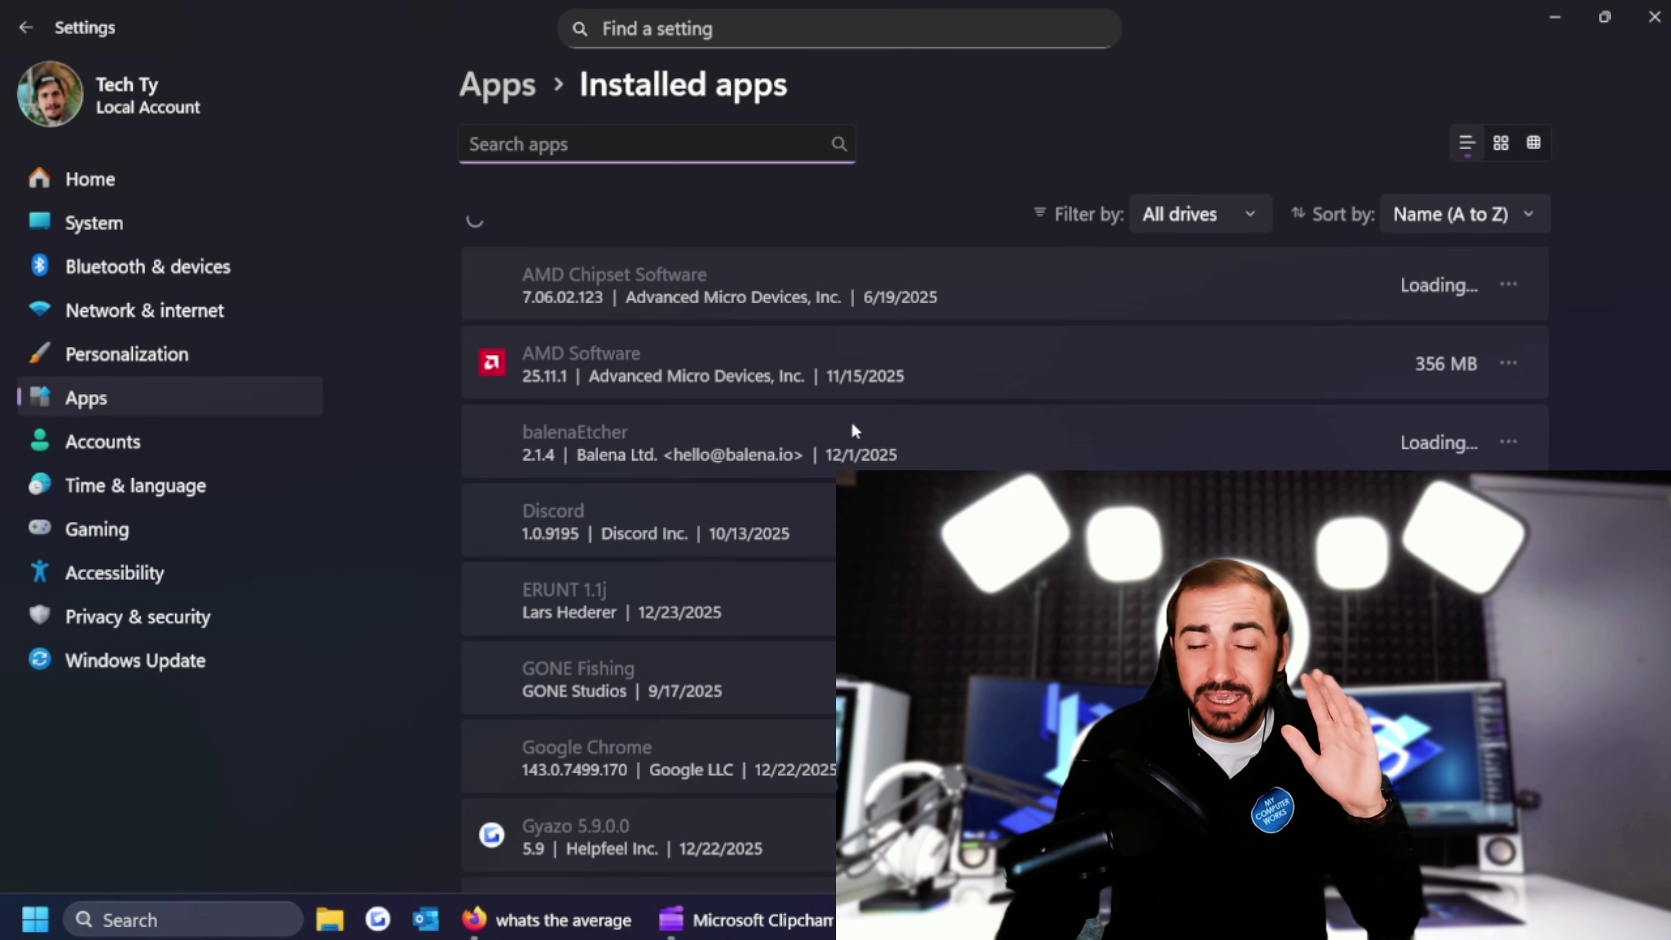
scroll(864, 427, down, 1)
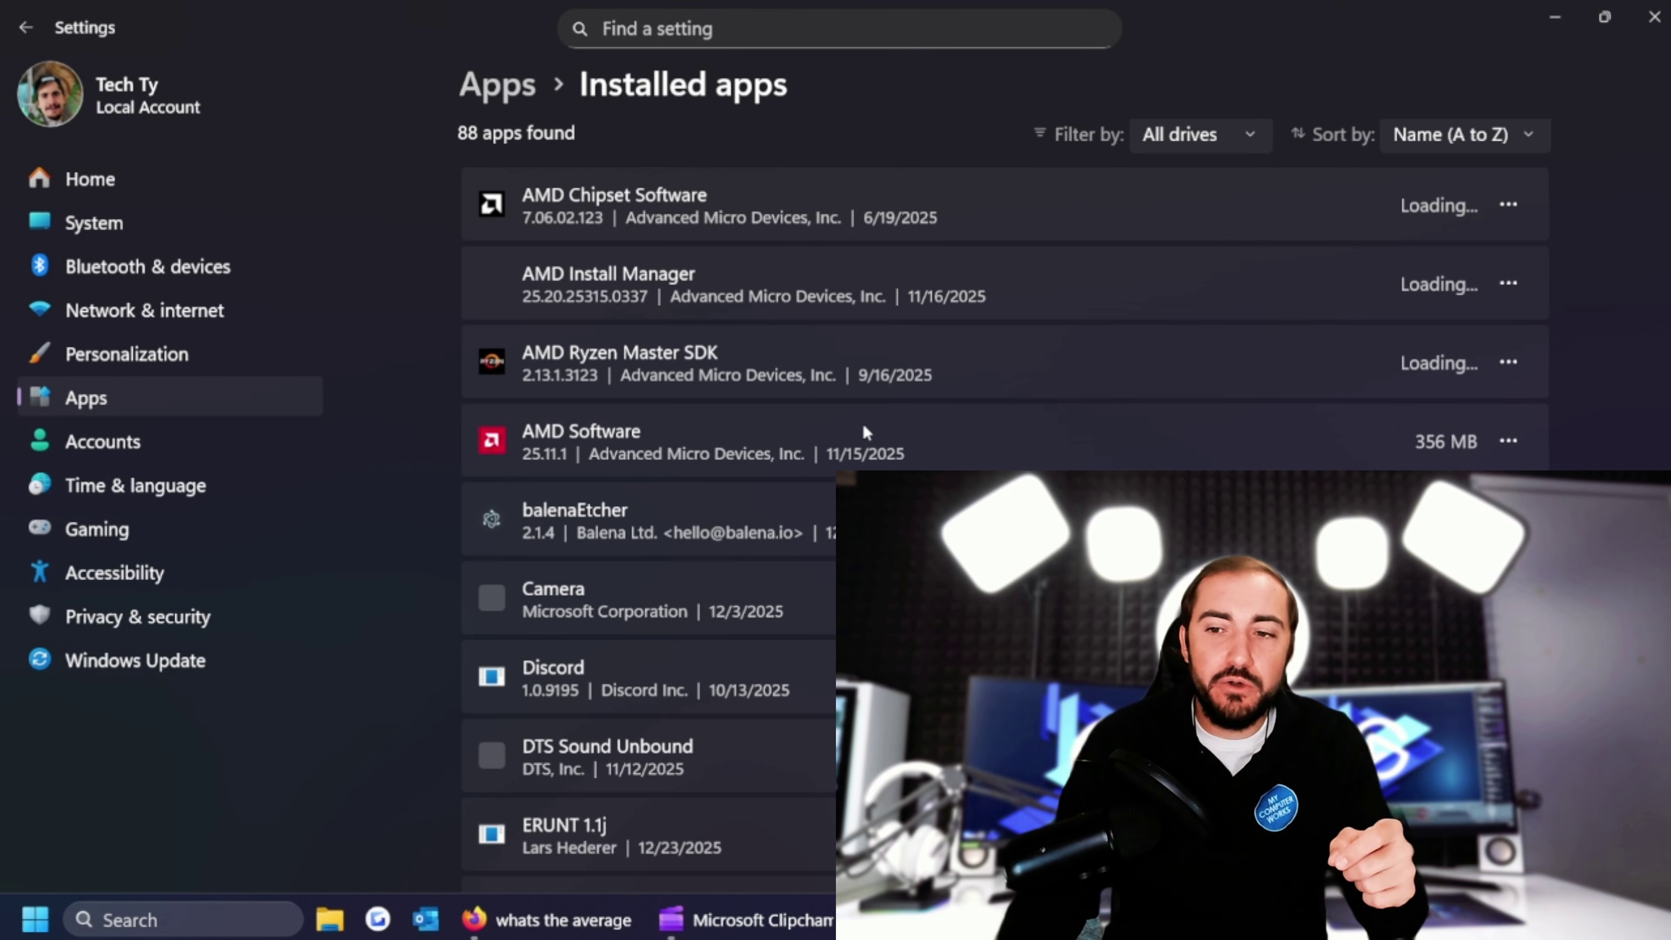
scroll(863, 426, down, 1)
scroll(863, 427, down, 5)
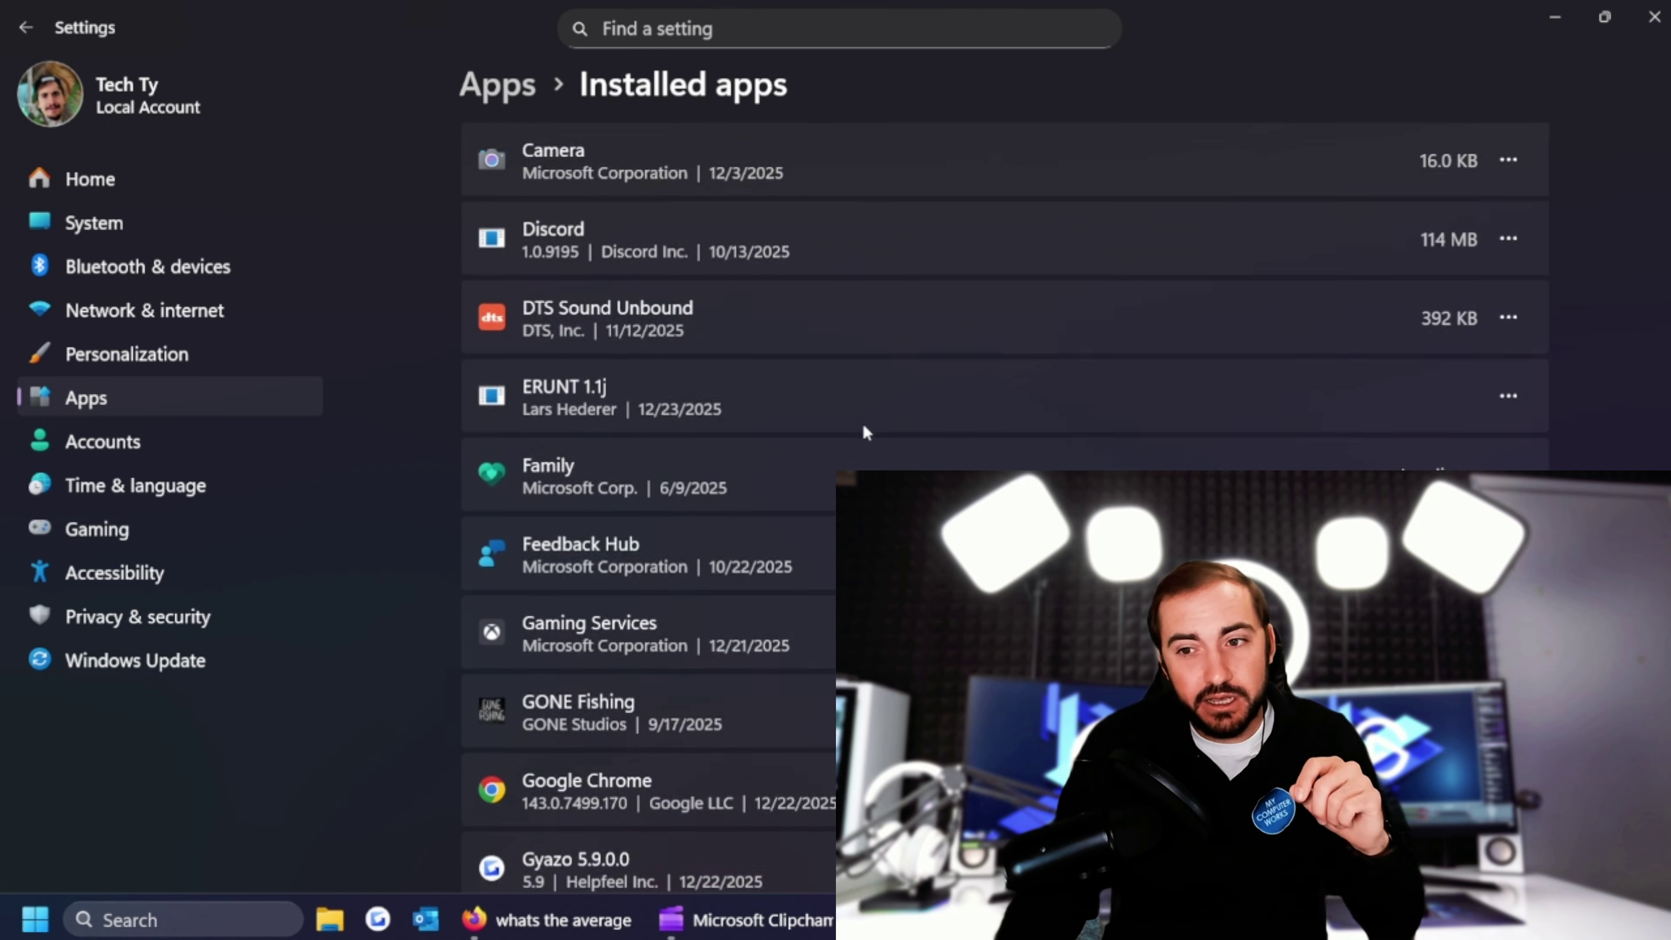
scroll(864, 432, down, 3)
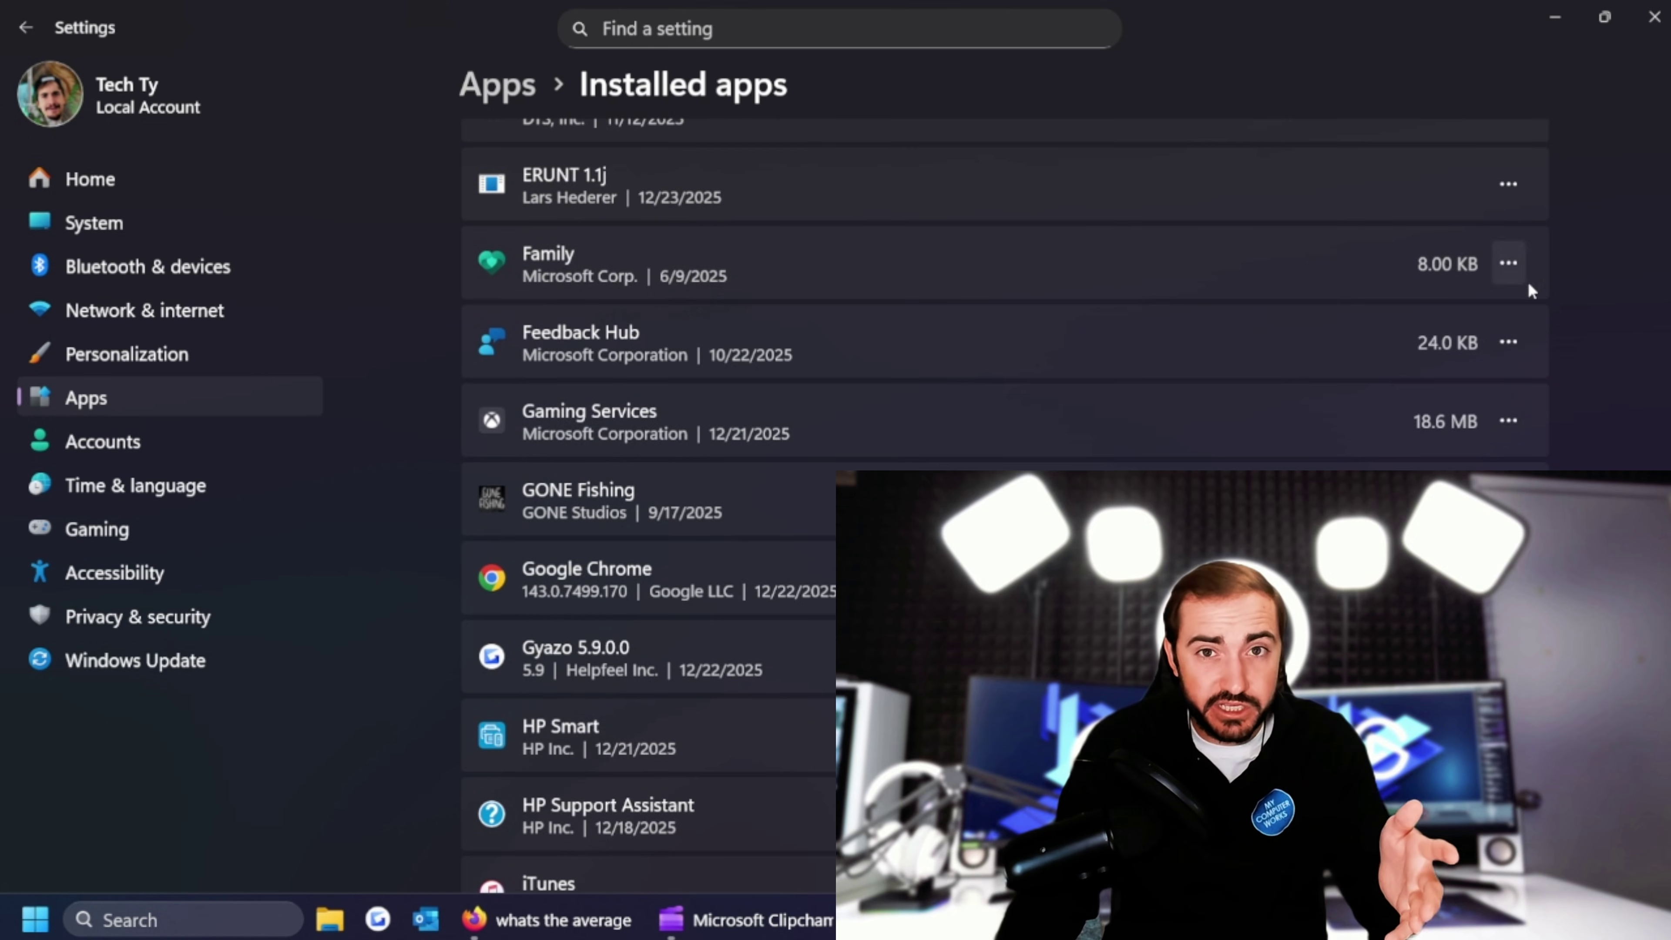
Step: Uninstall Feedback Hub and confirm the removal
click(1508, 265)
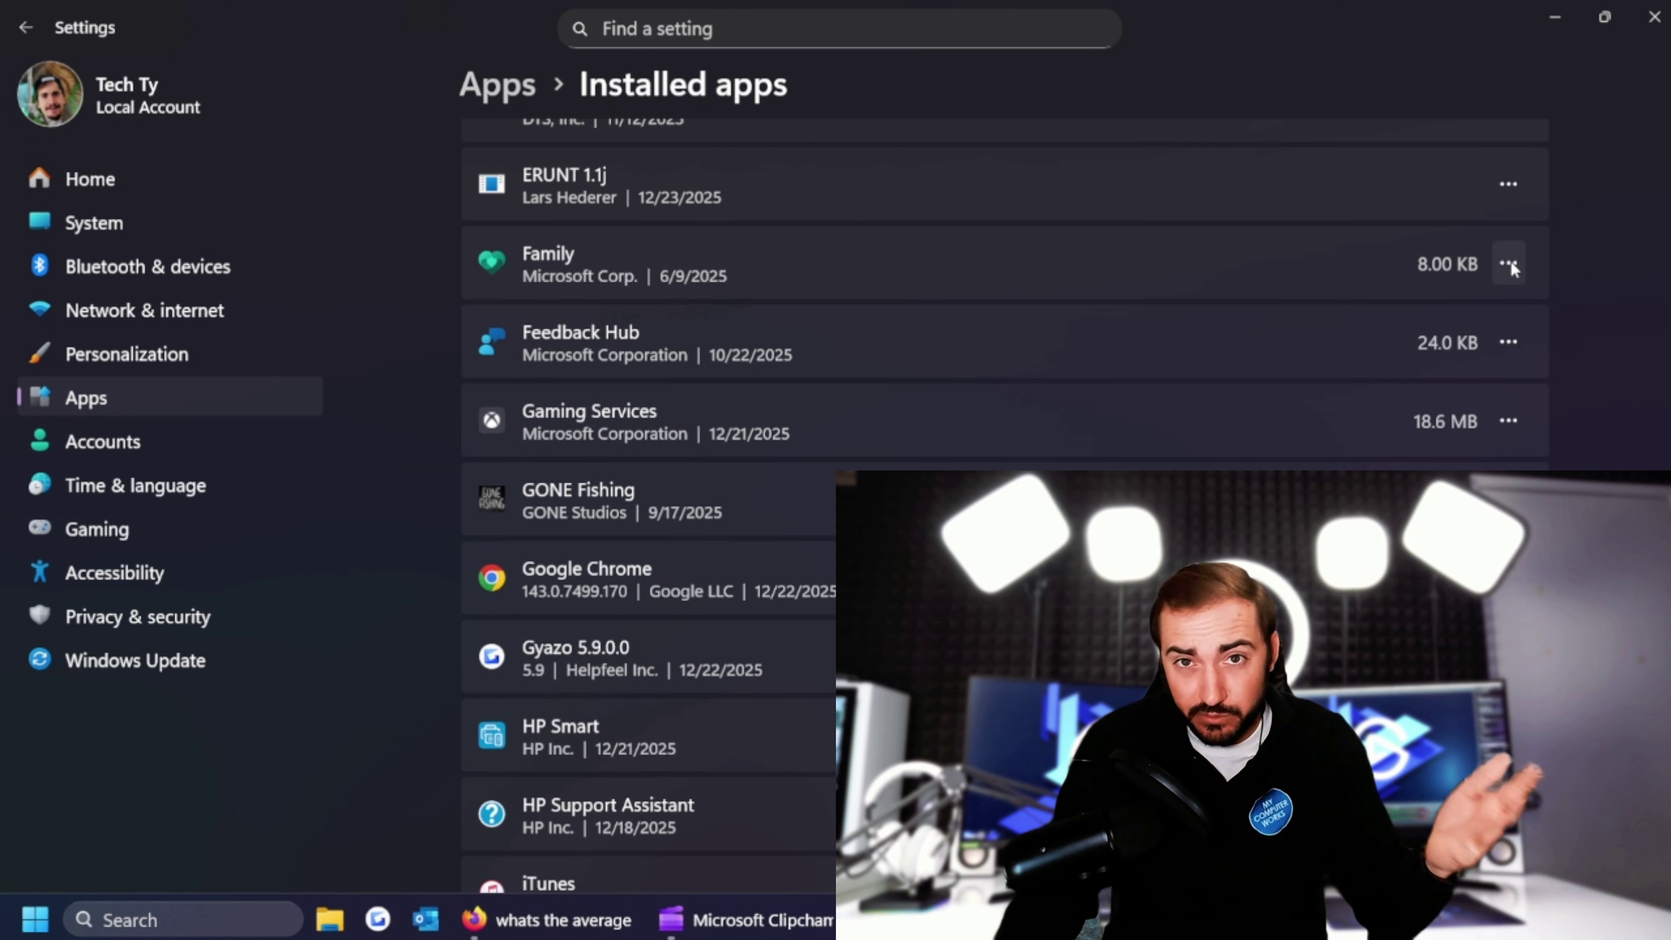
click(1509, 342)
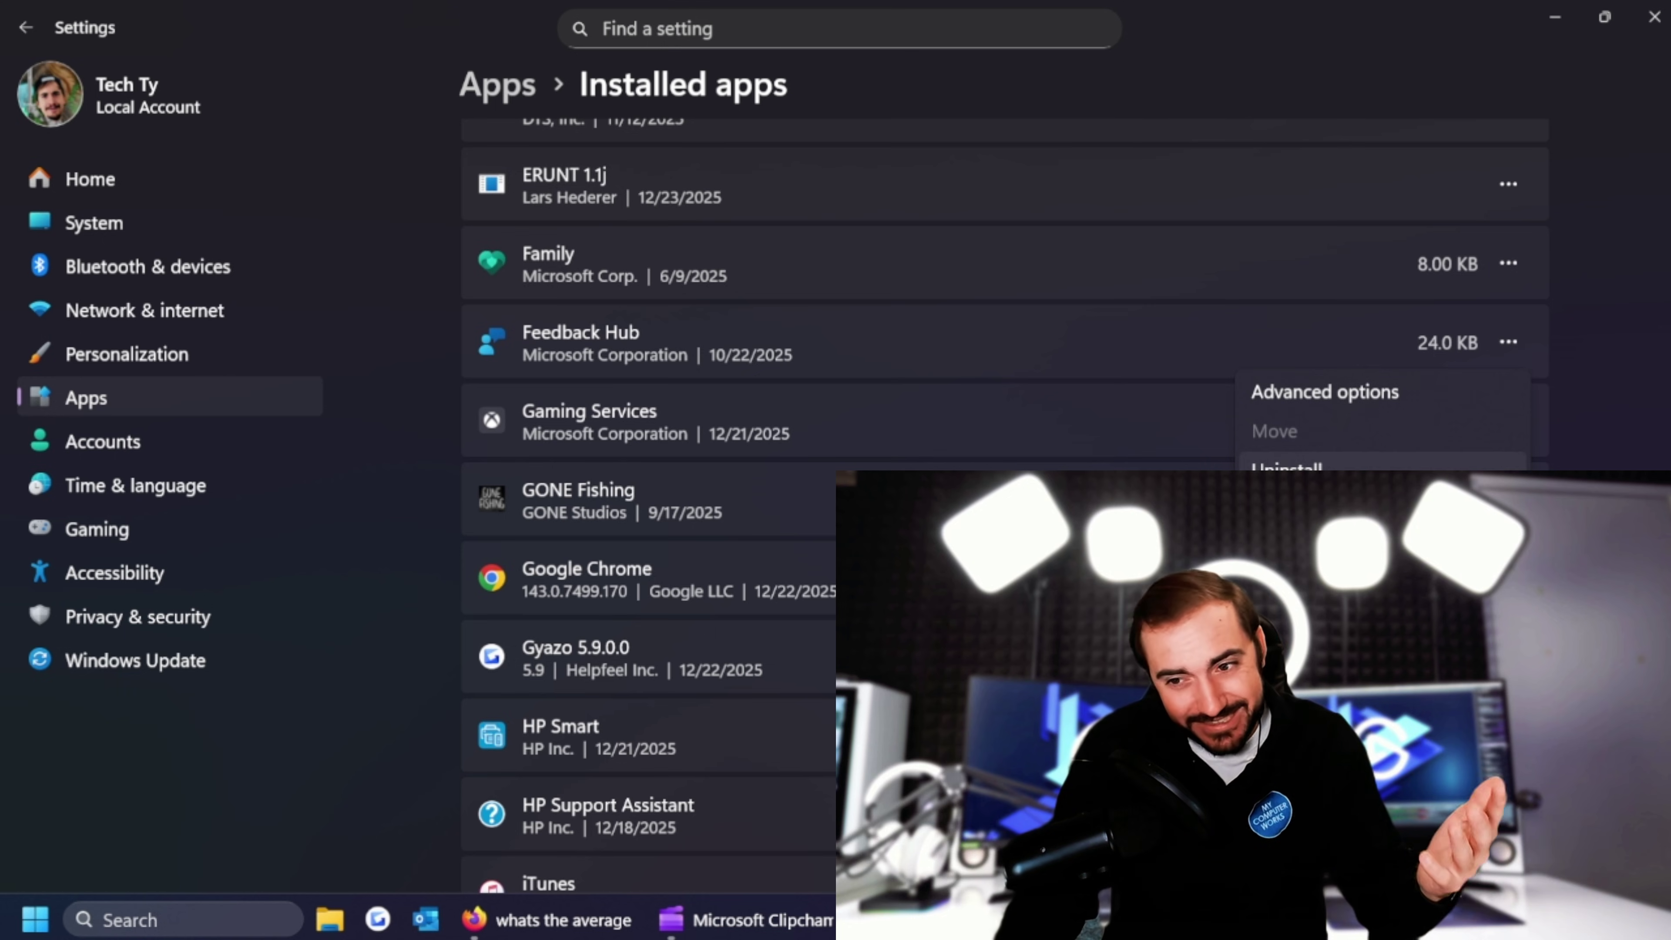
click(1253, 469)
click(1464, 468)
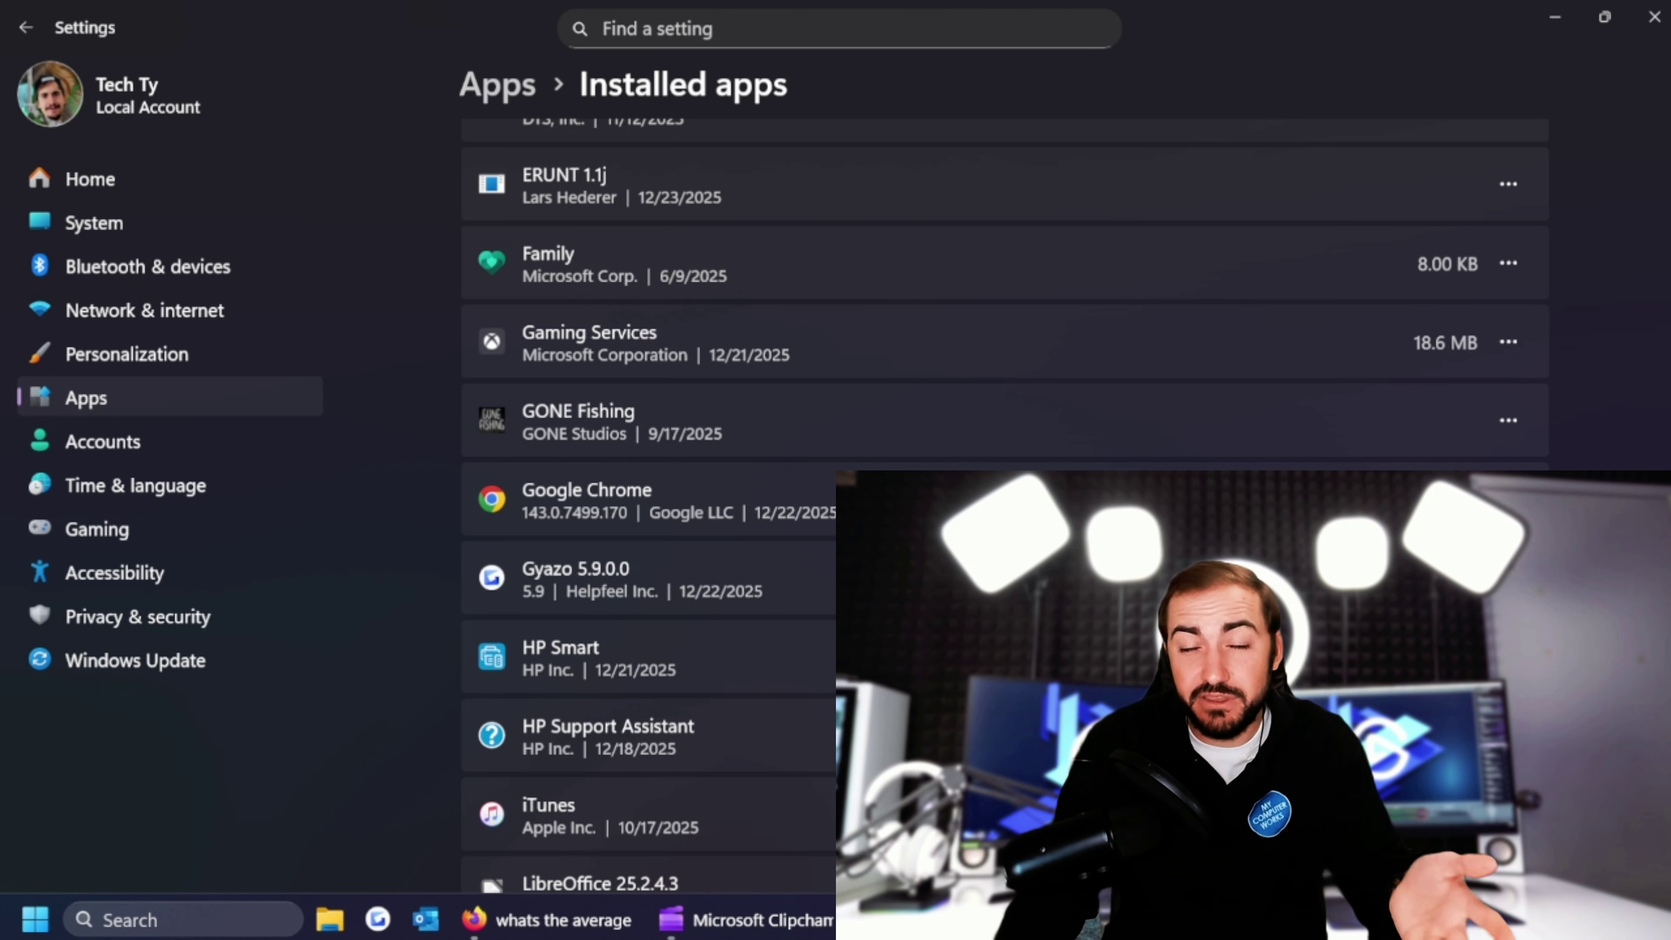
Step: Scroll down to Microsoft Bing and open its options menu
scroll(987, 329, down, 2)
scroll(987, 329, down, 10)
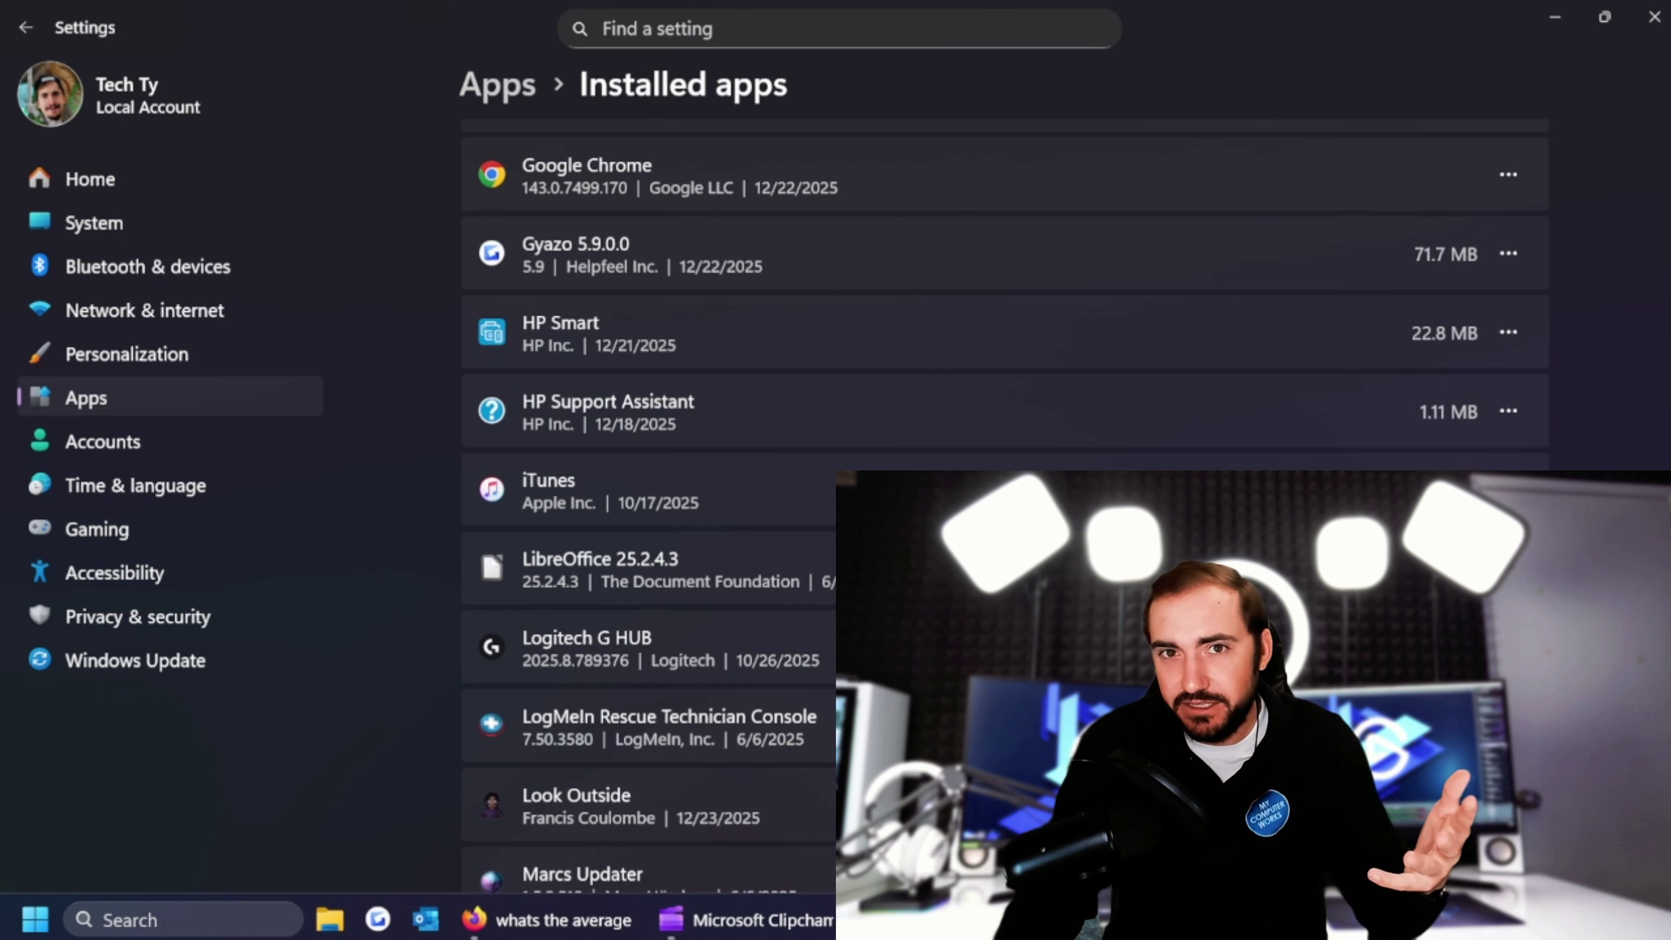
scroll(987, 329, down, 5)
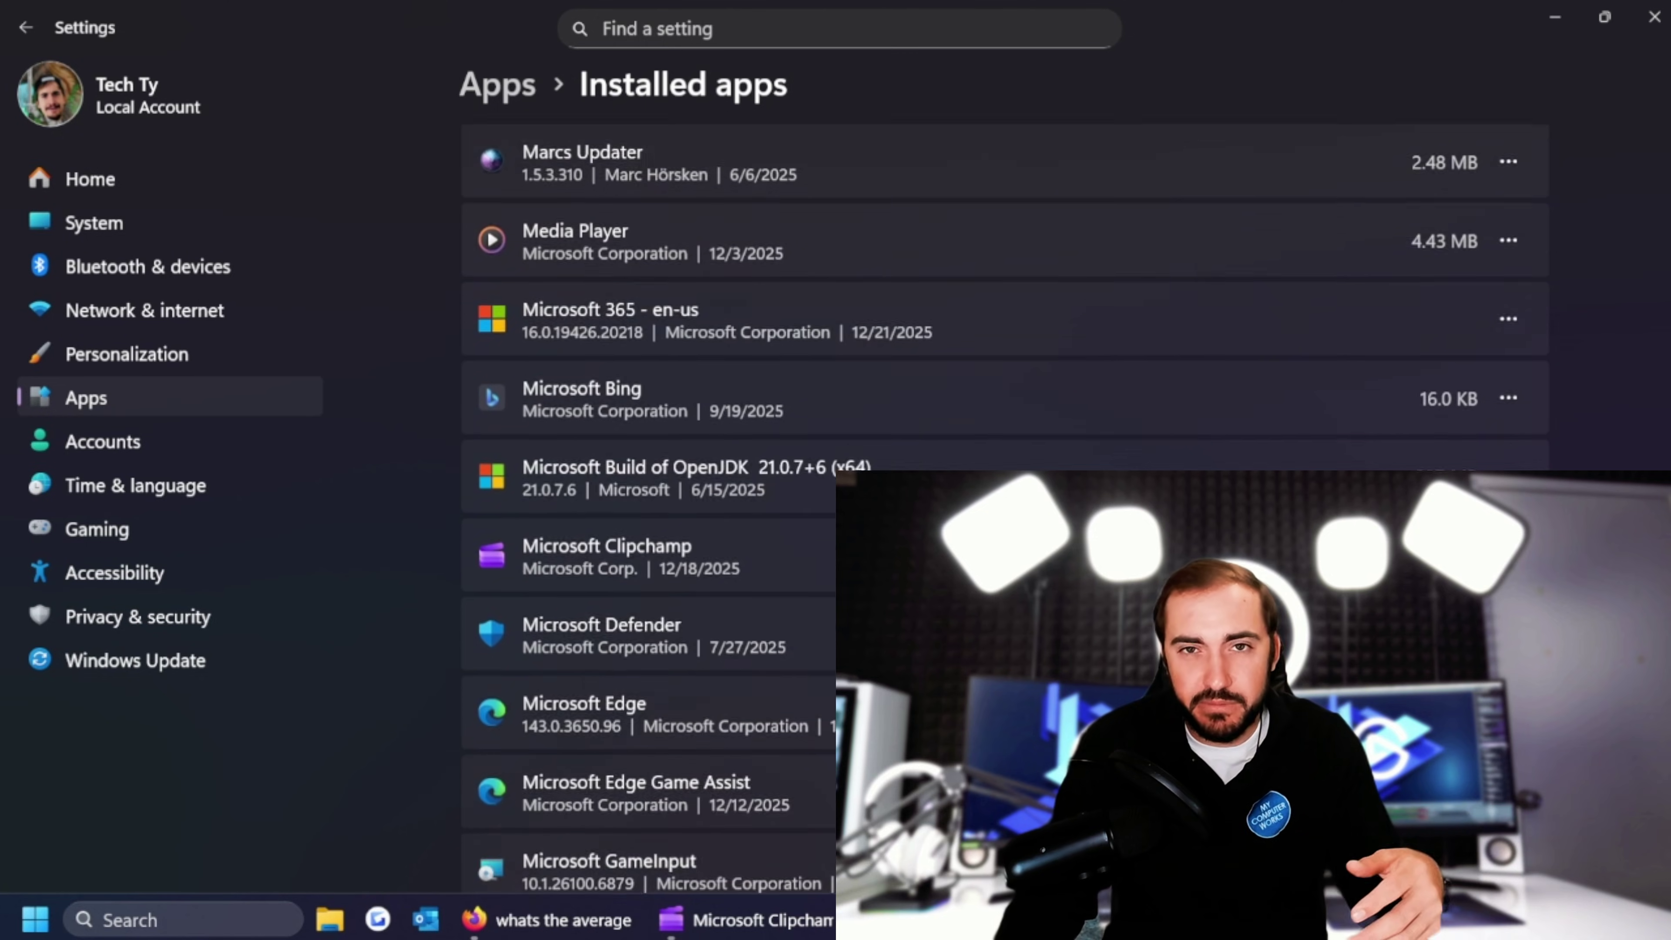
scroll(987, 329, down, 2)
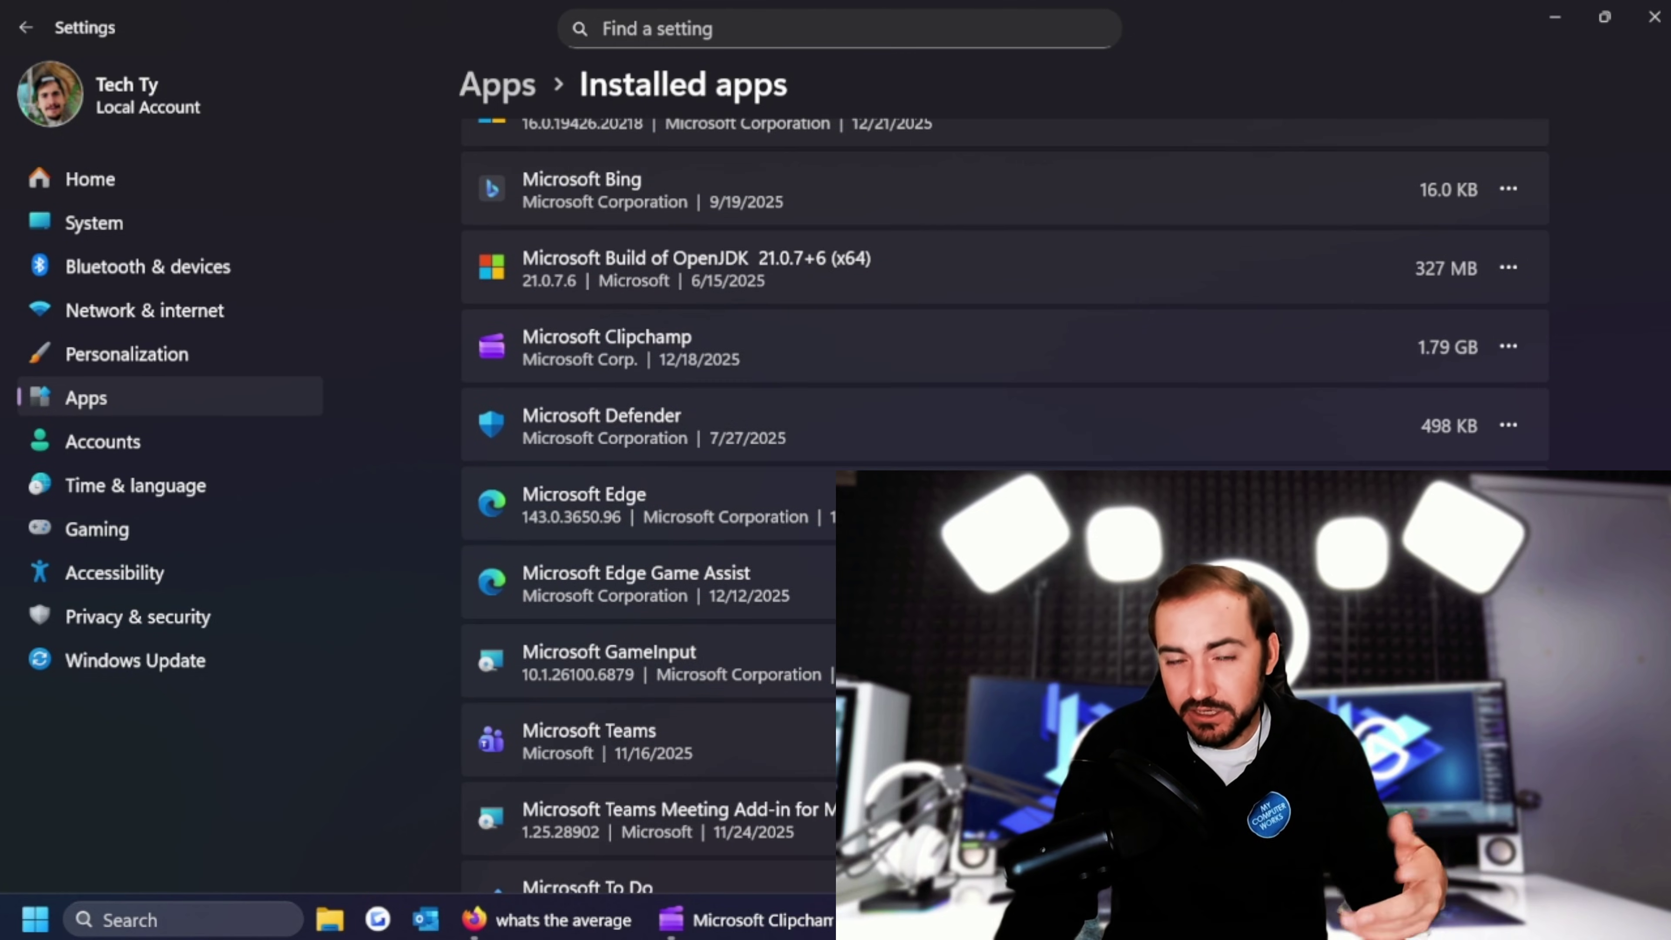
click(1509, 189)
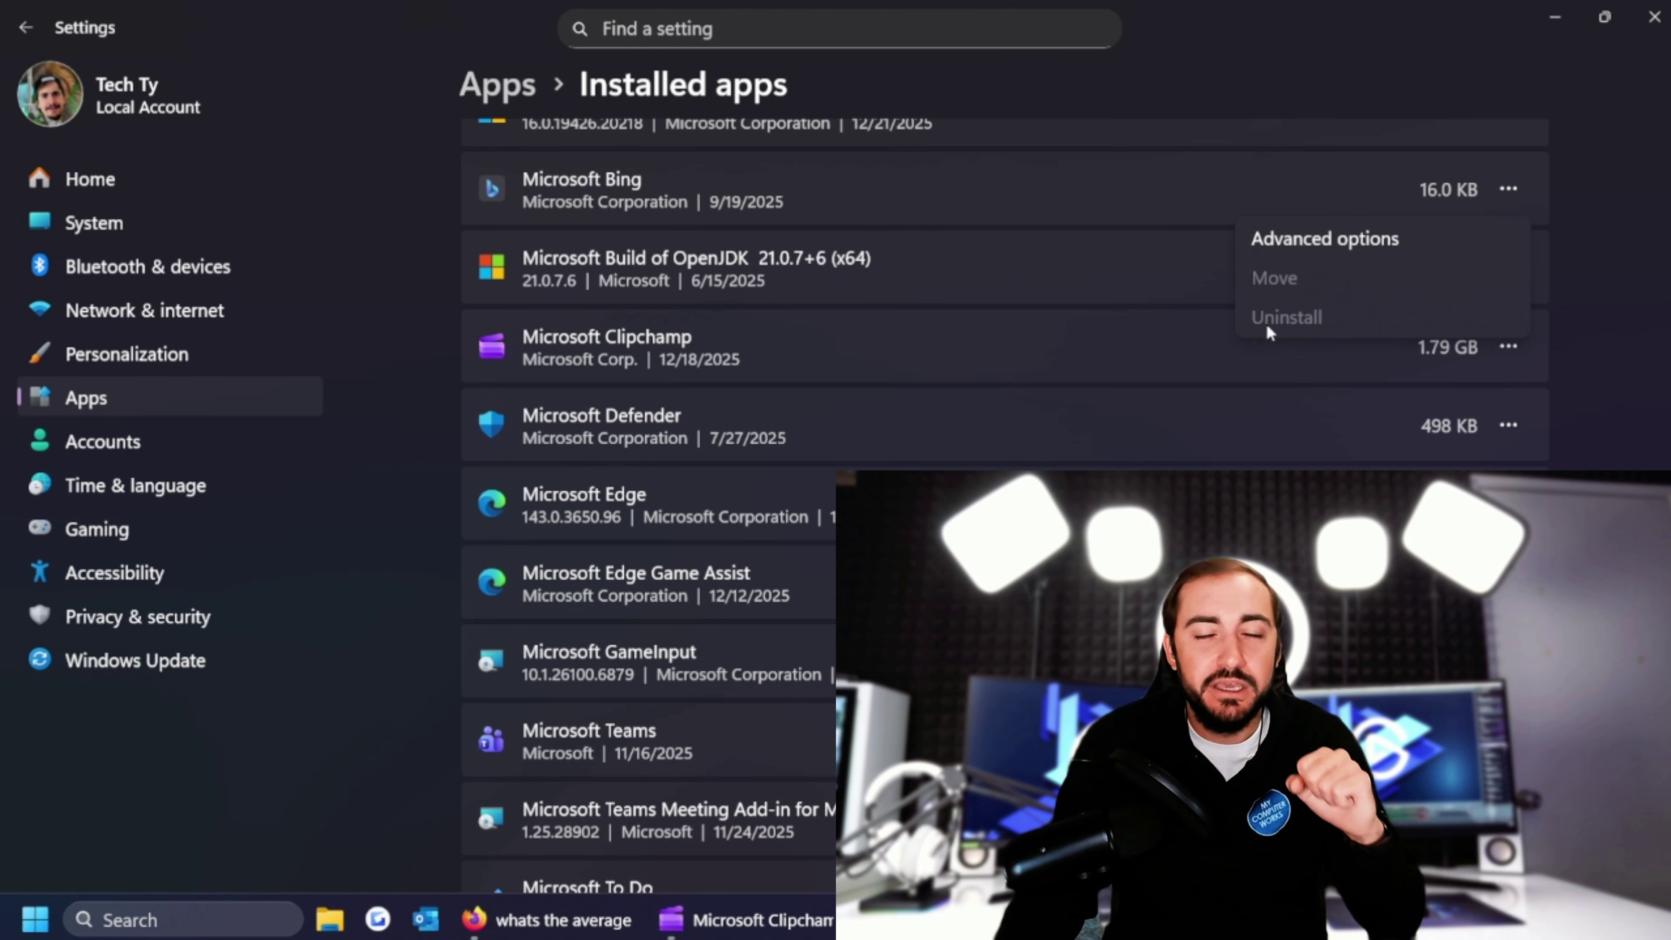
Step: Review Microsoft Bing's advanced options, then go back to the Installed apps list
click(1328, 237)
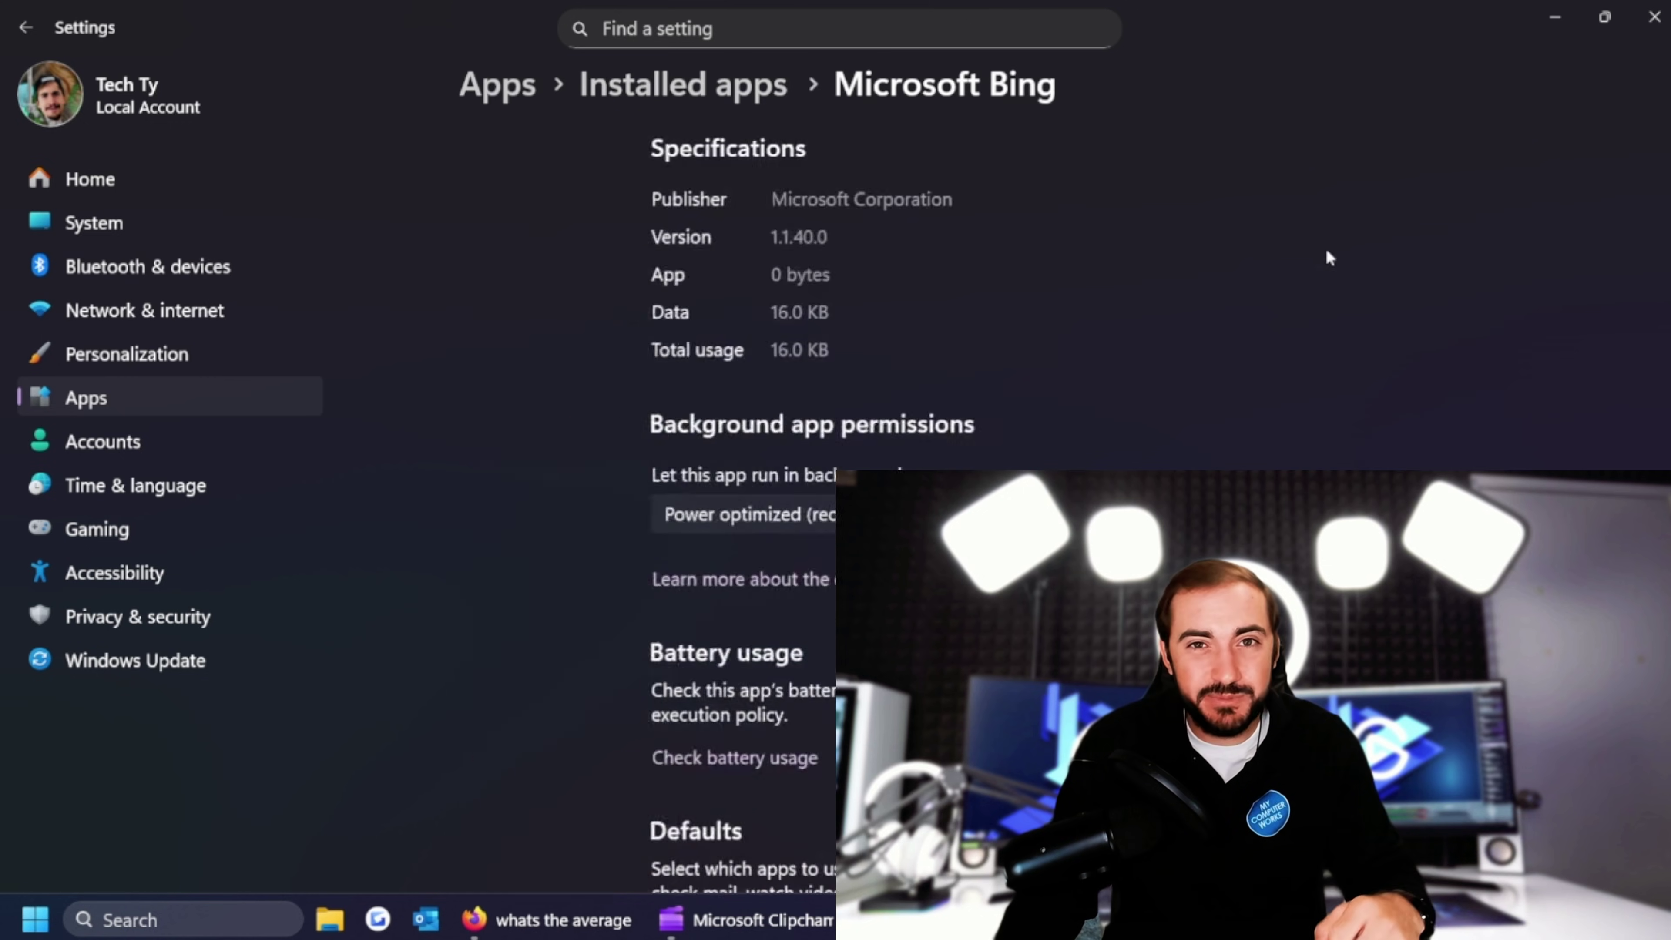
scroll(548, 610, down, 6)
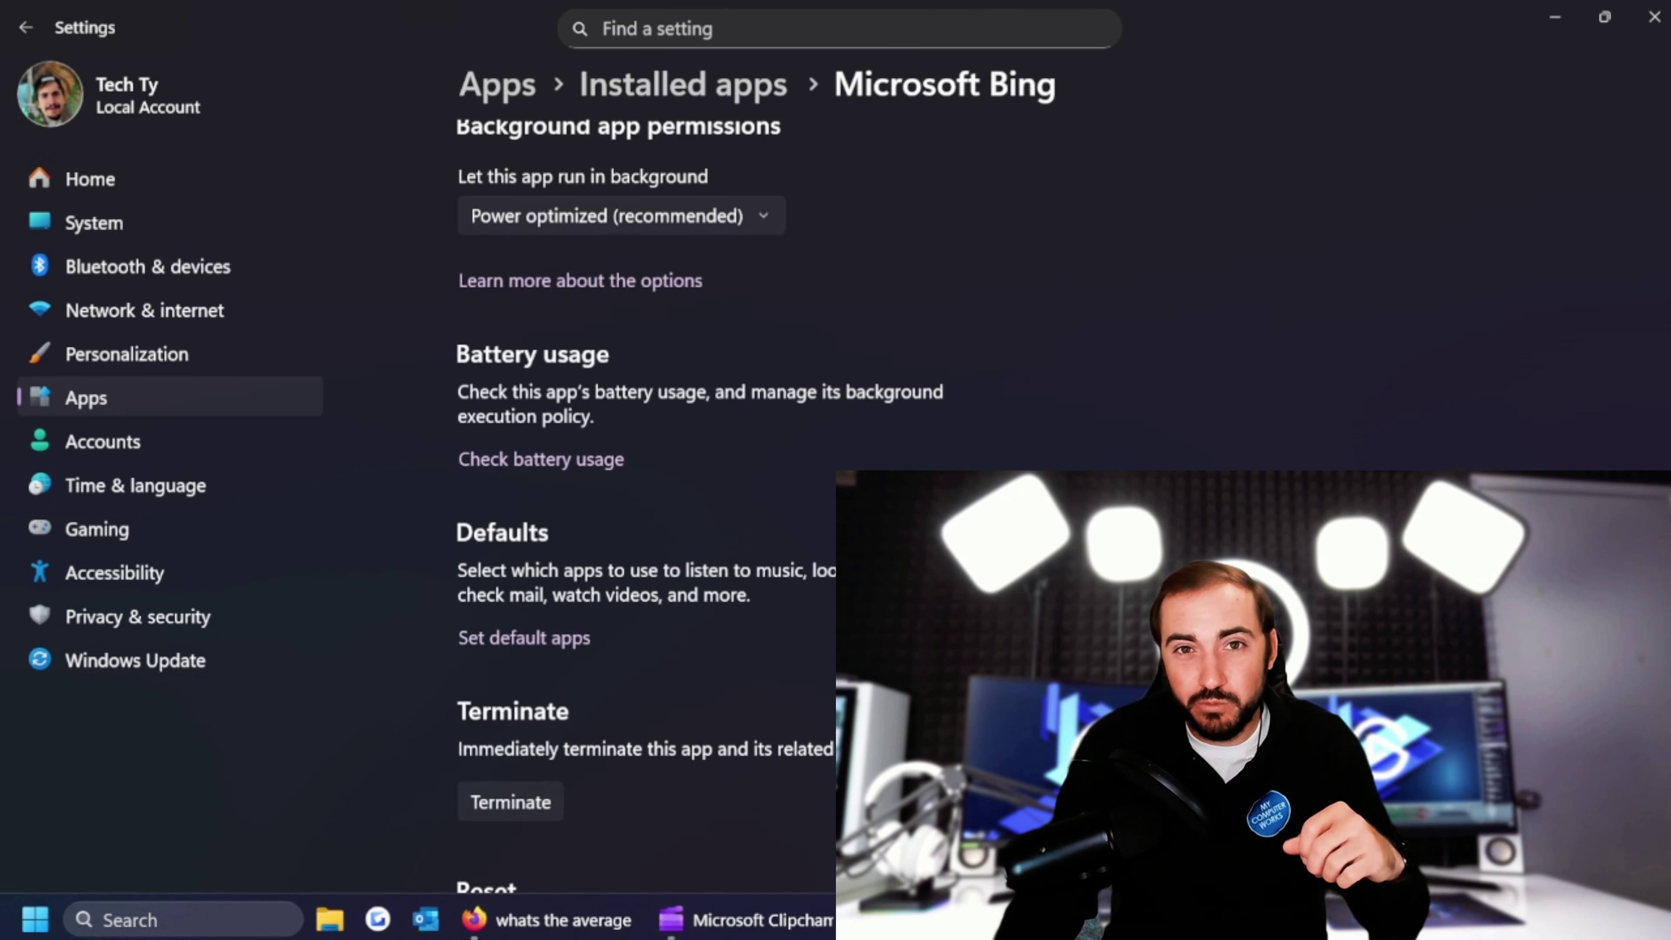
scroll(645, 527, down, 6)
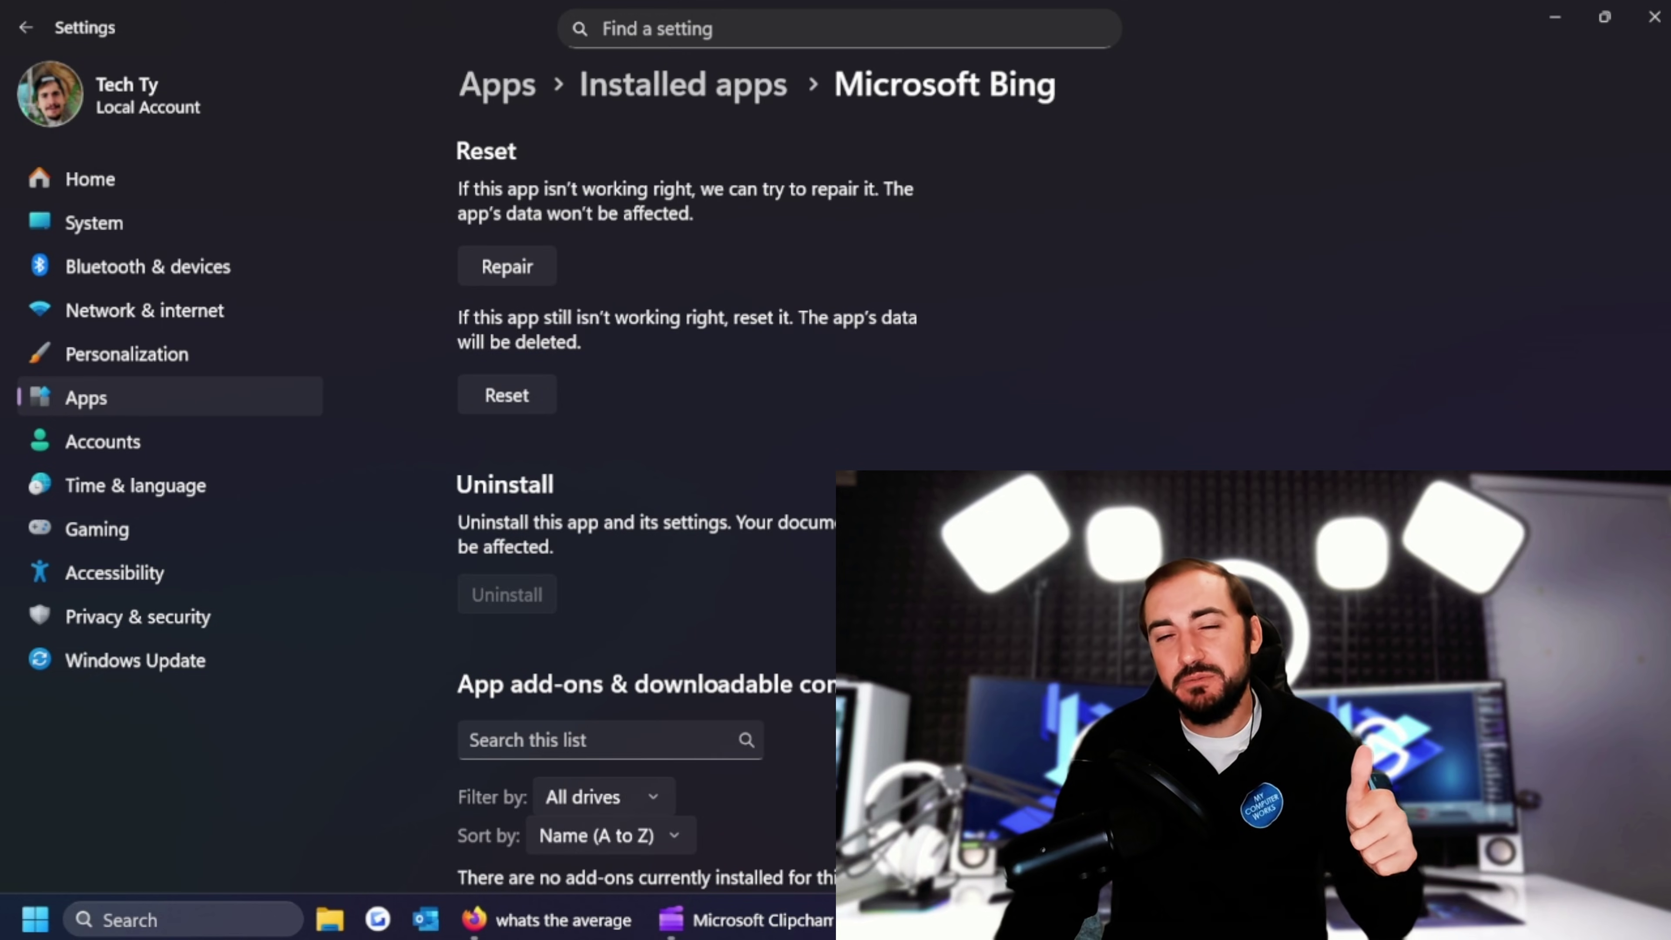
scroll(696, 503, down, 3)
click(683, 84)
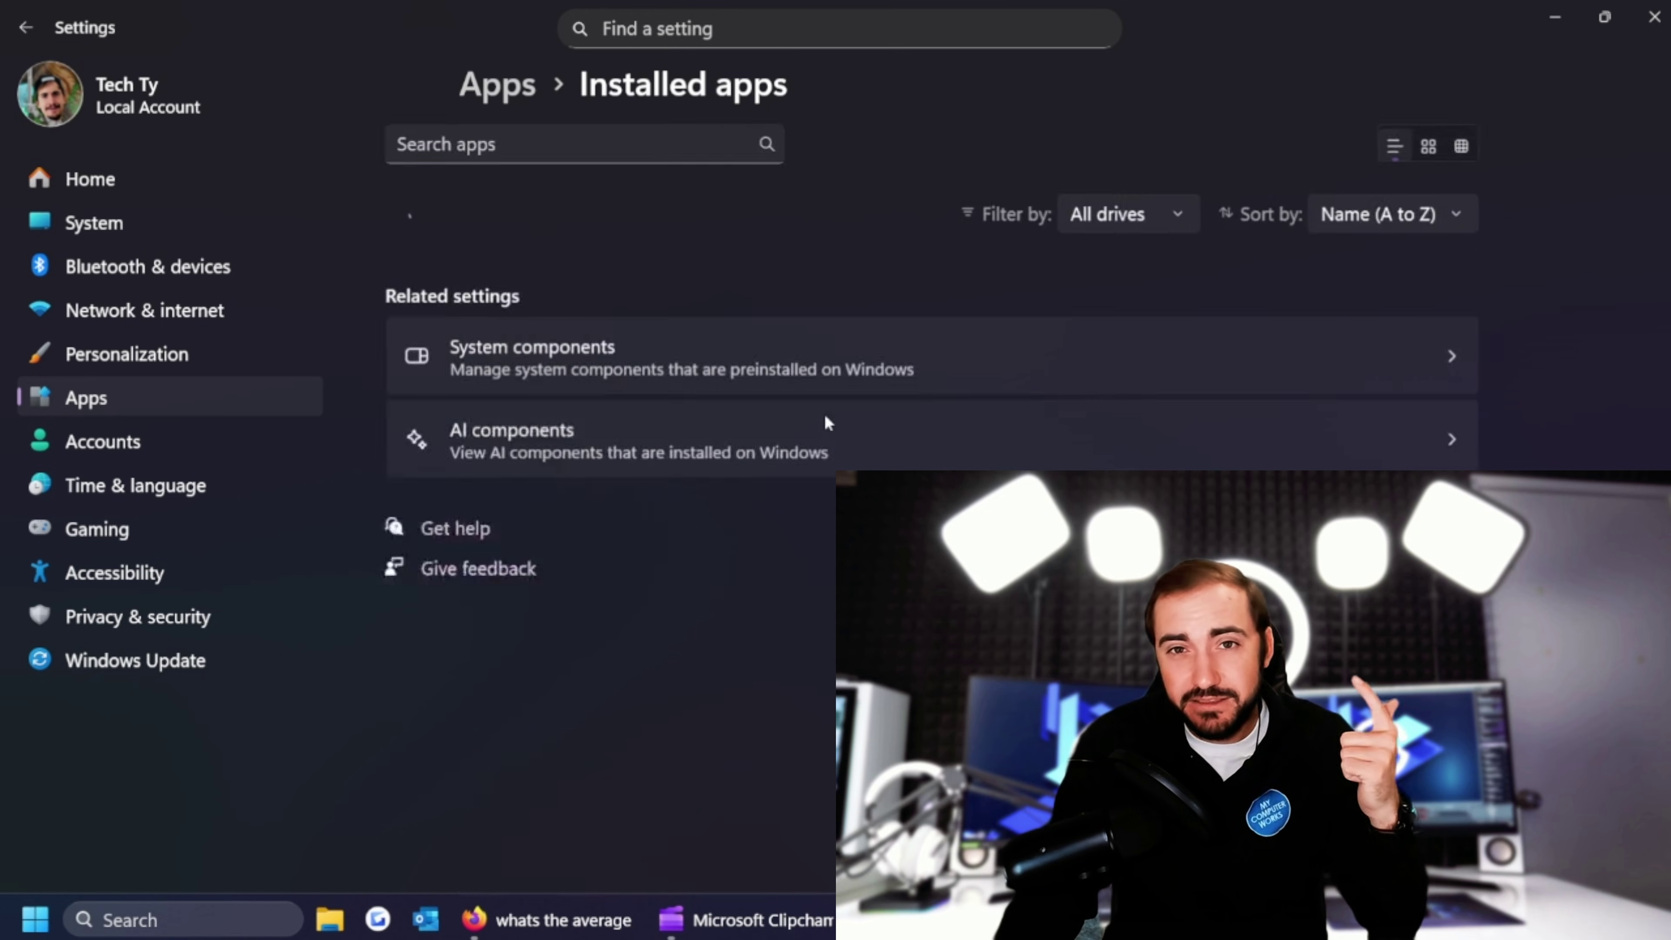